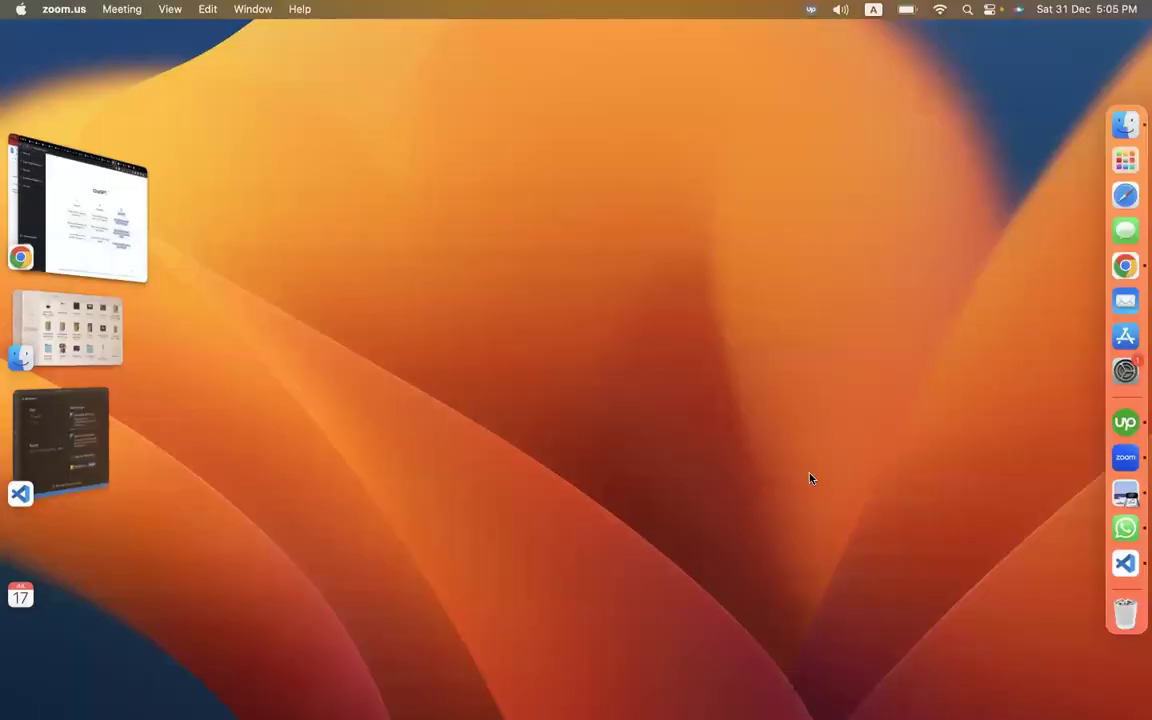
Step: Bring Chrome forward and switch to another browser profile's window
left_click(1100, 255)
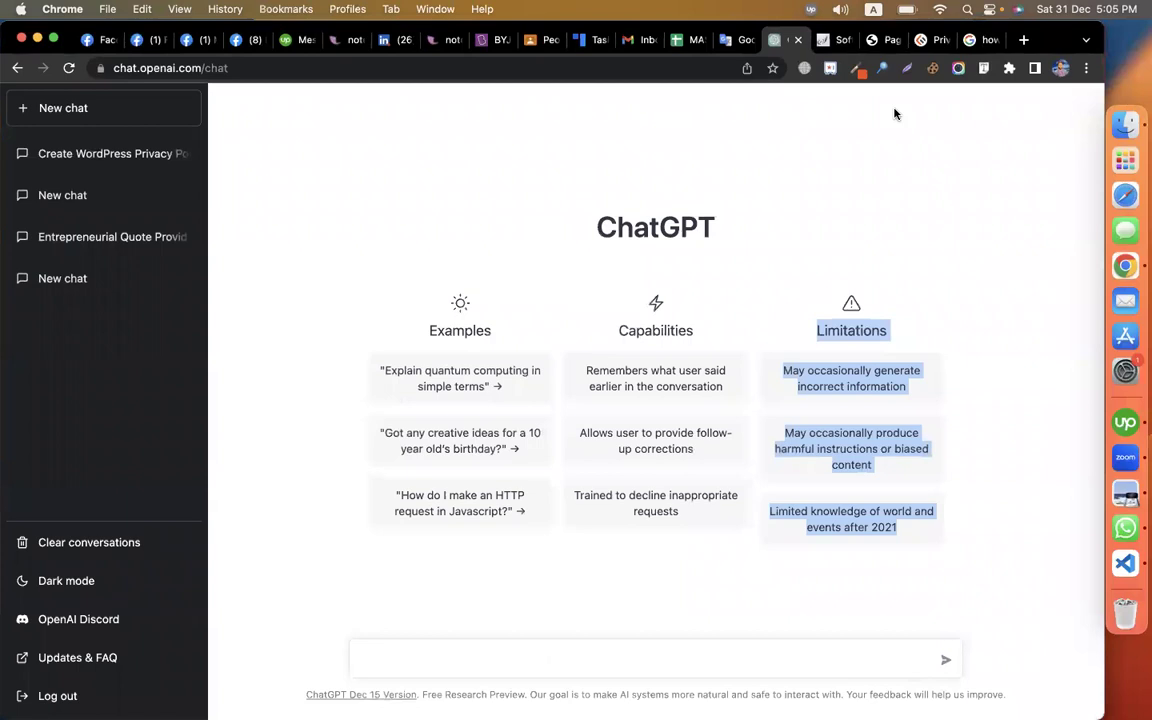
key("super+shift+t")
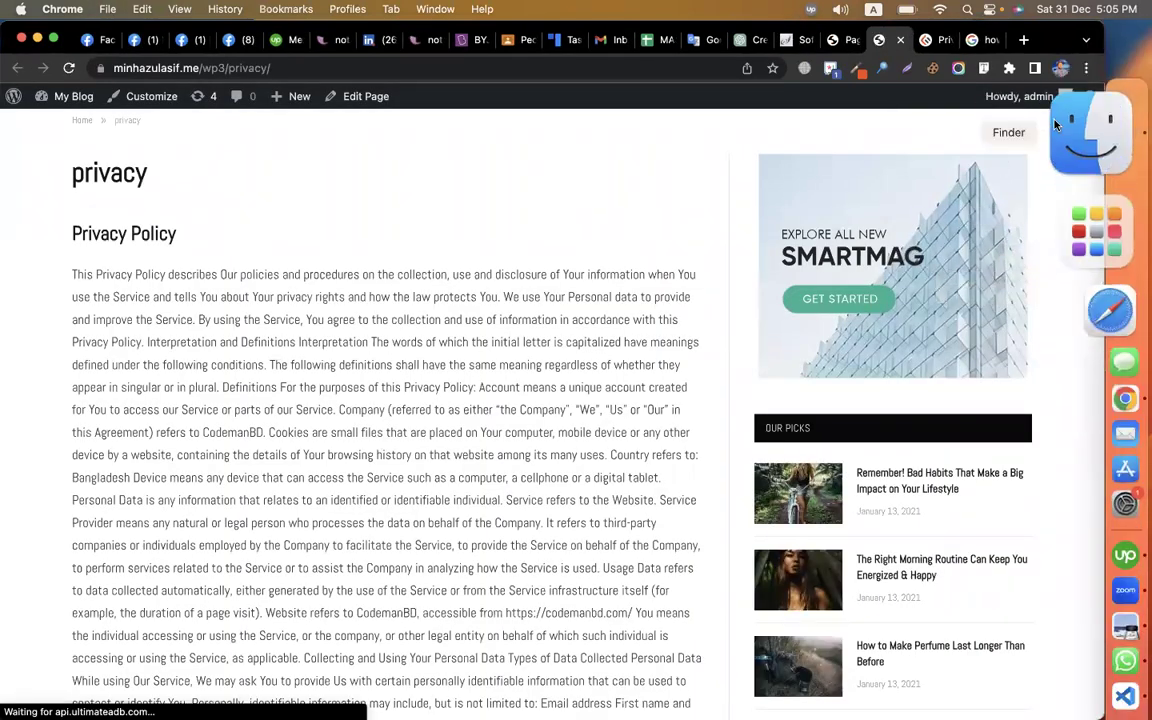
left_click(1061, 68)
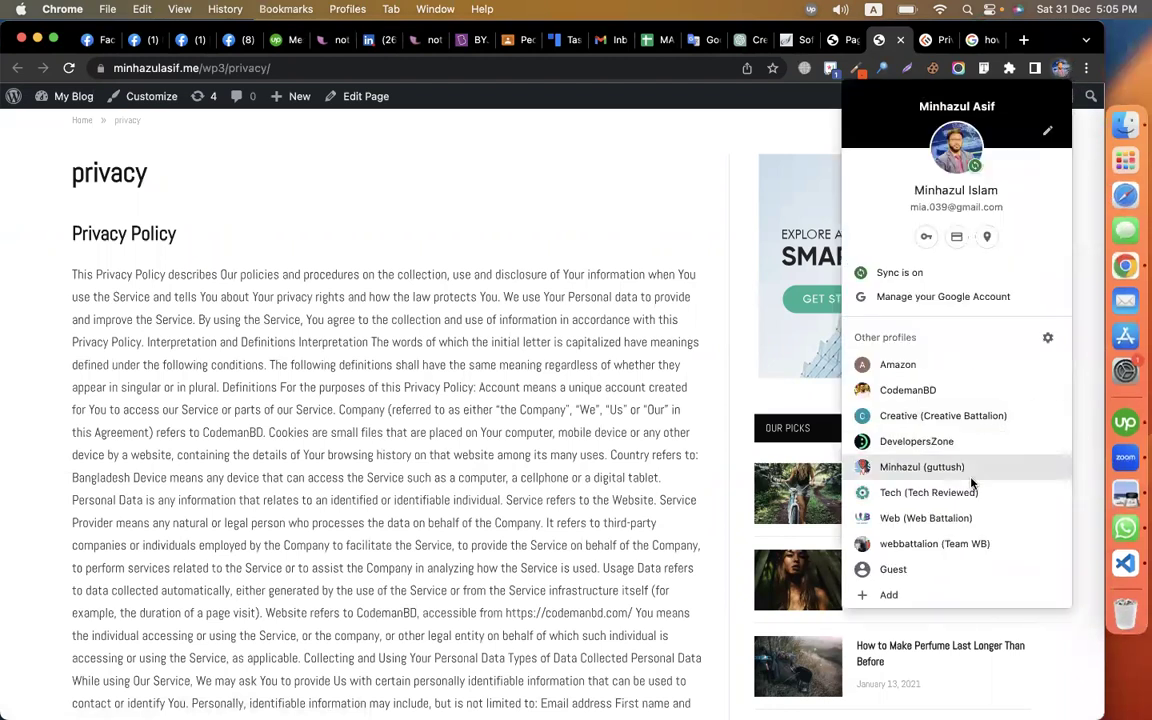
left_click(946, 389)
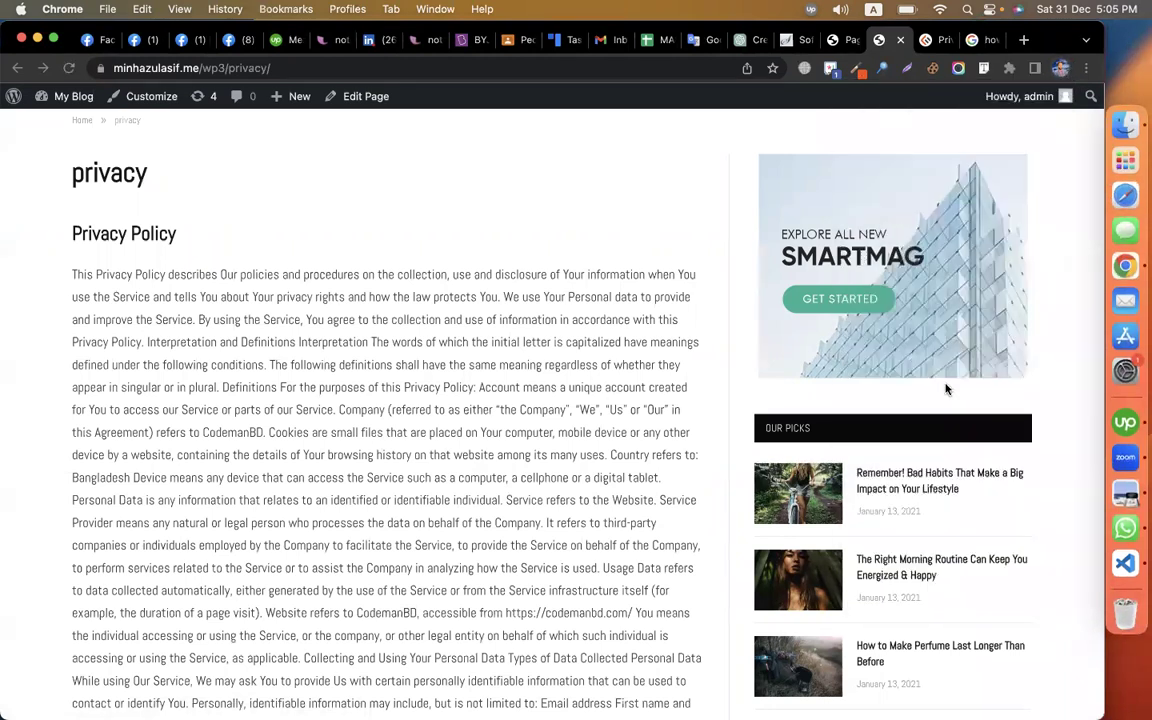
Step: Search 'open ai', go to openai.com's ChatGPT page and launch Try ChatGPT
left_click(1025, 39)
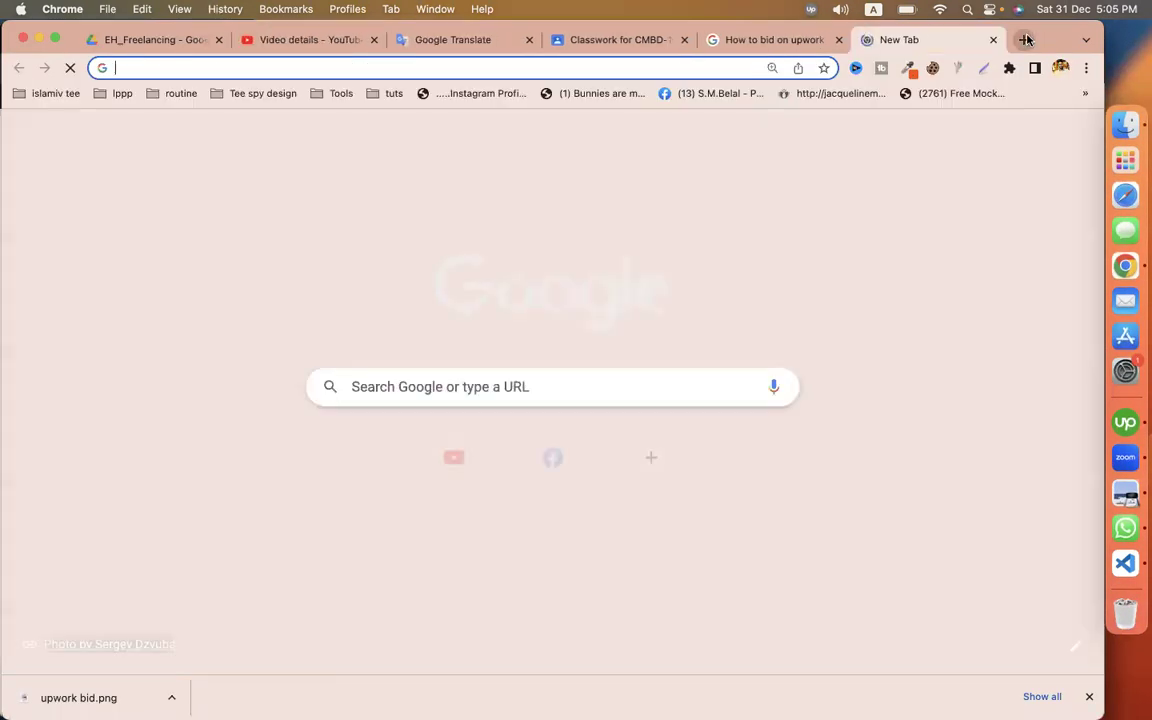
type("open ai")
key("Return")
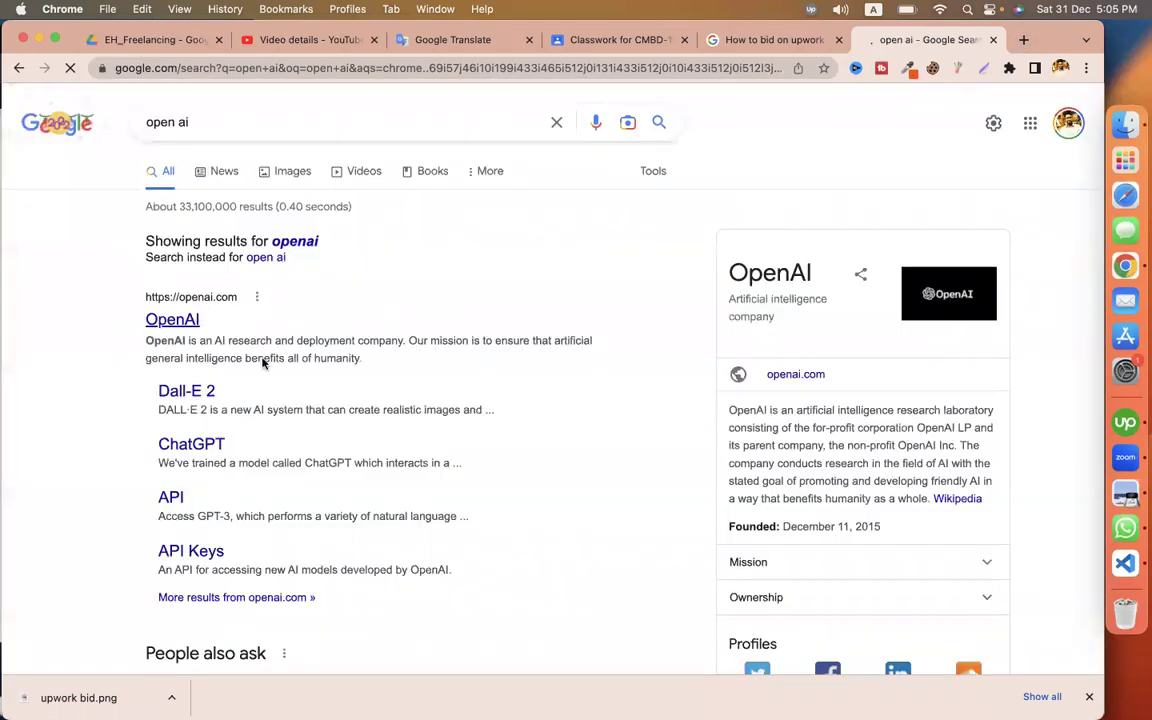
left_click(236, 322)
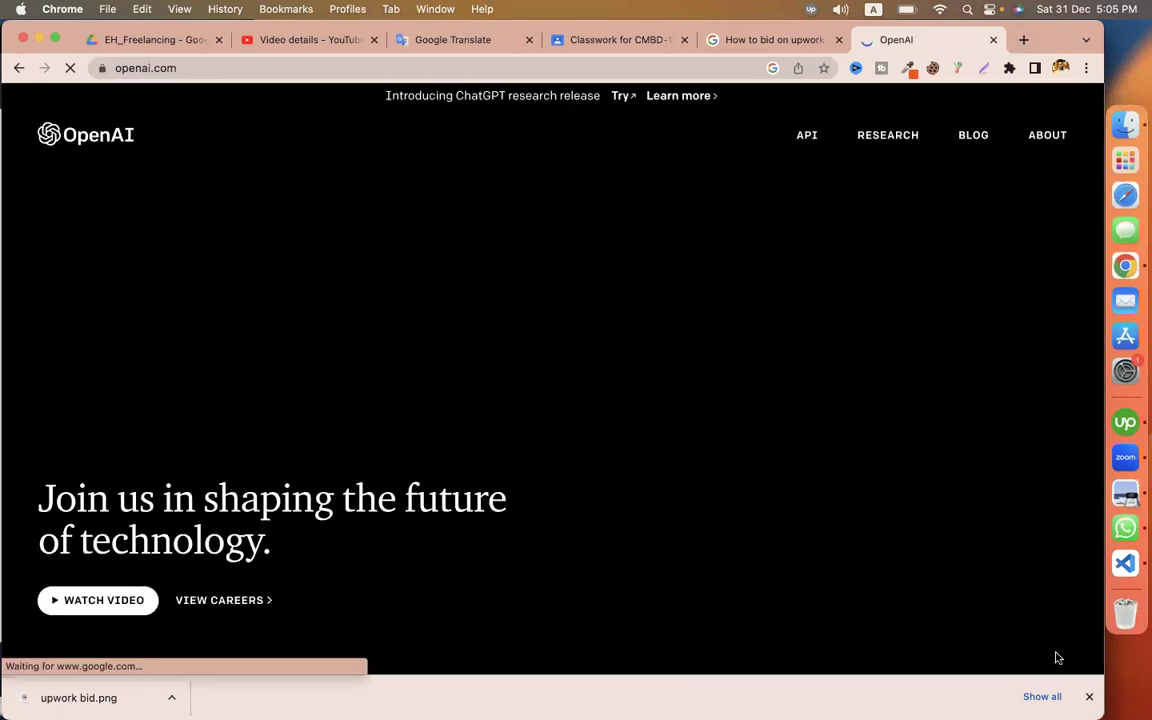
left_click(1090, 697)
scroll(707, 494, "down", 5)
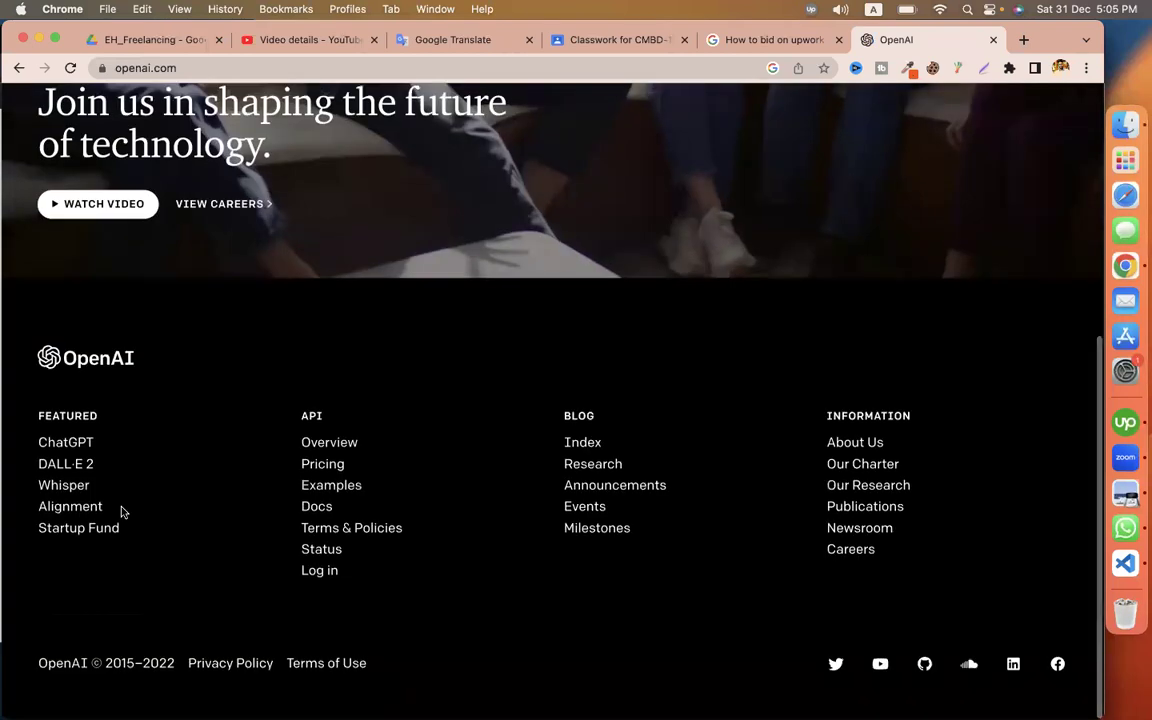
left_click(78, 473)
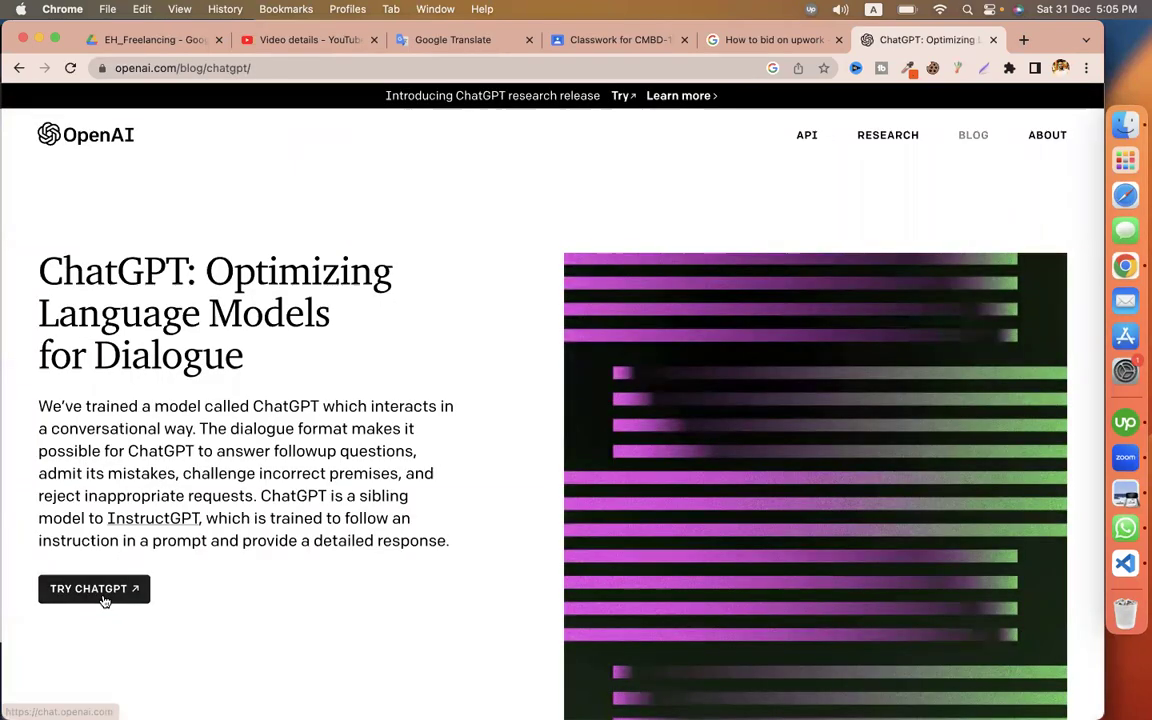
left_click(103, 597)
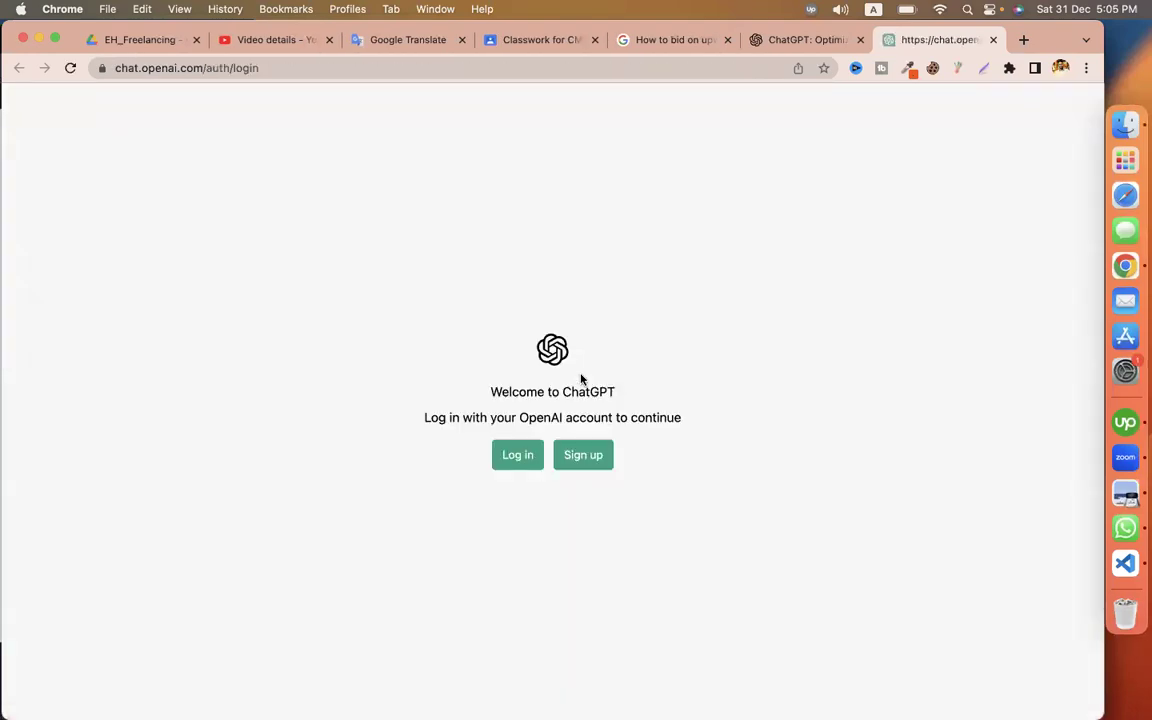
Step: Sign up to ChatGPT with Google, entering first and last name, then return to the original profile
left_click(591, 467)
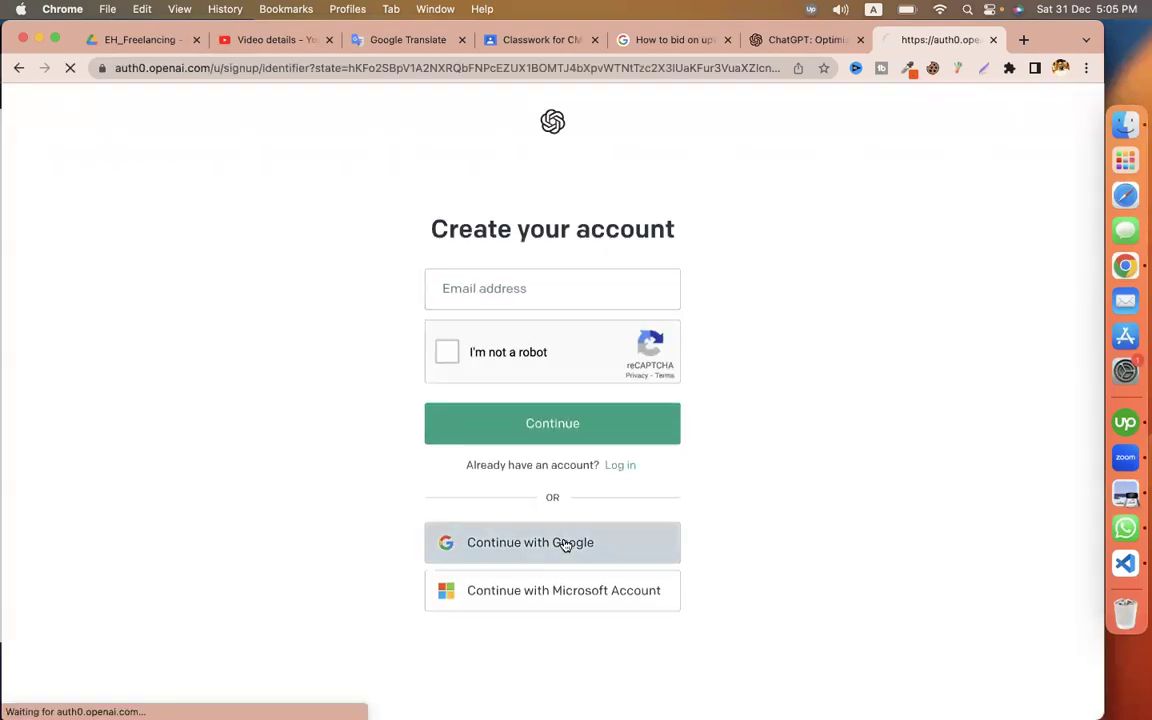
left_click(566, 543)
left_click(466, 375)
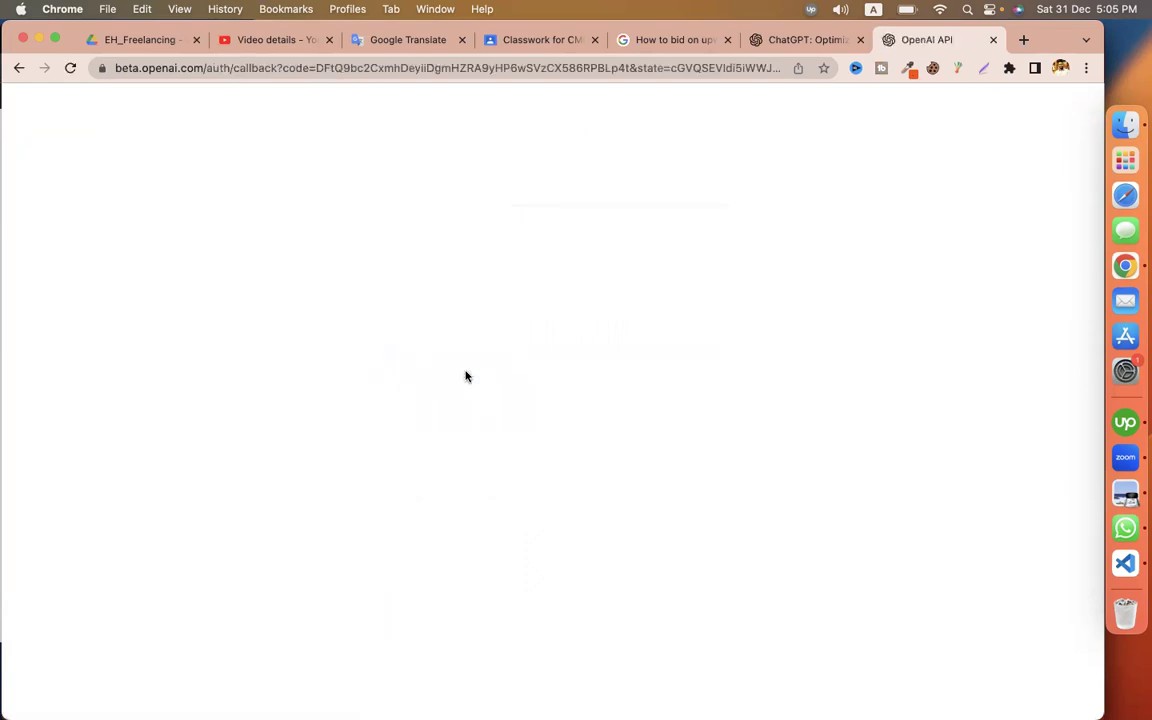
type("minhaz")
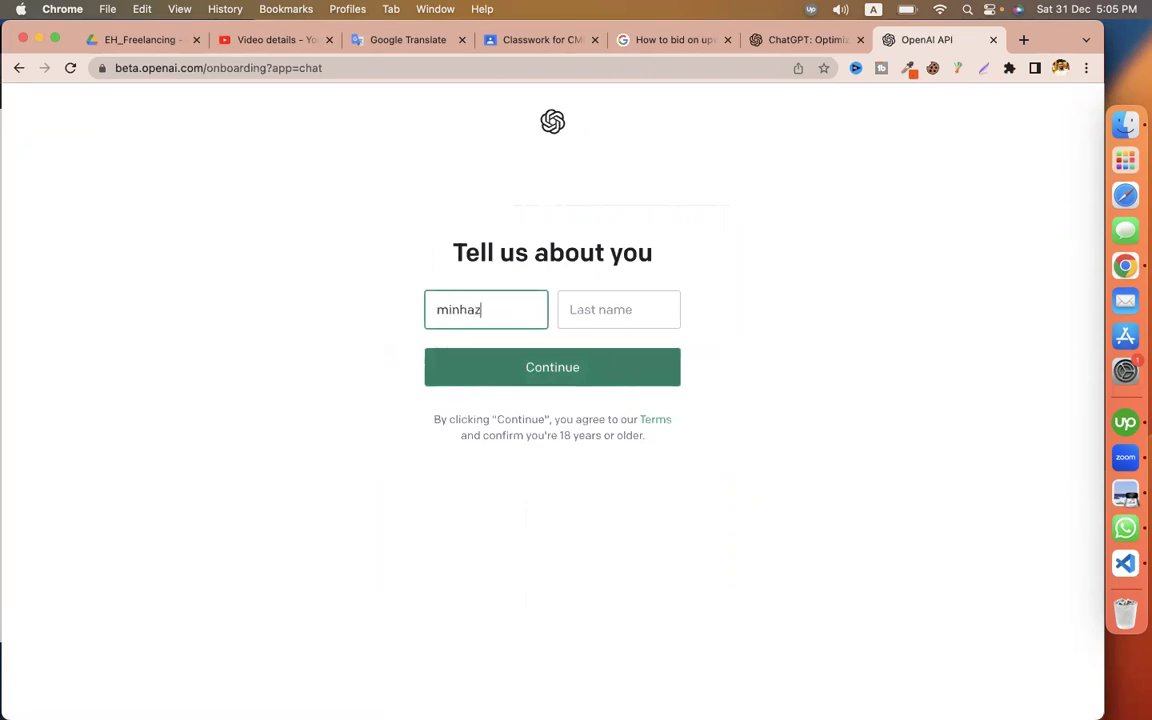
key("Tab")
type("a")
key("Return")
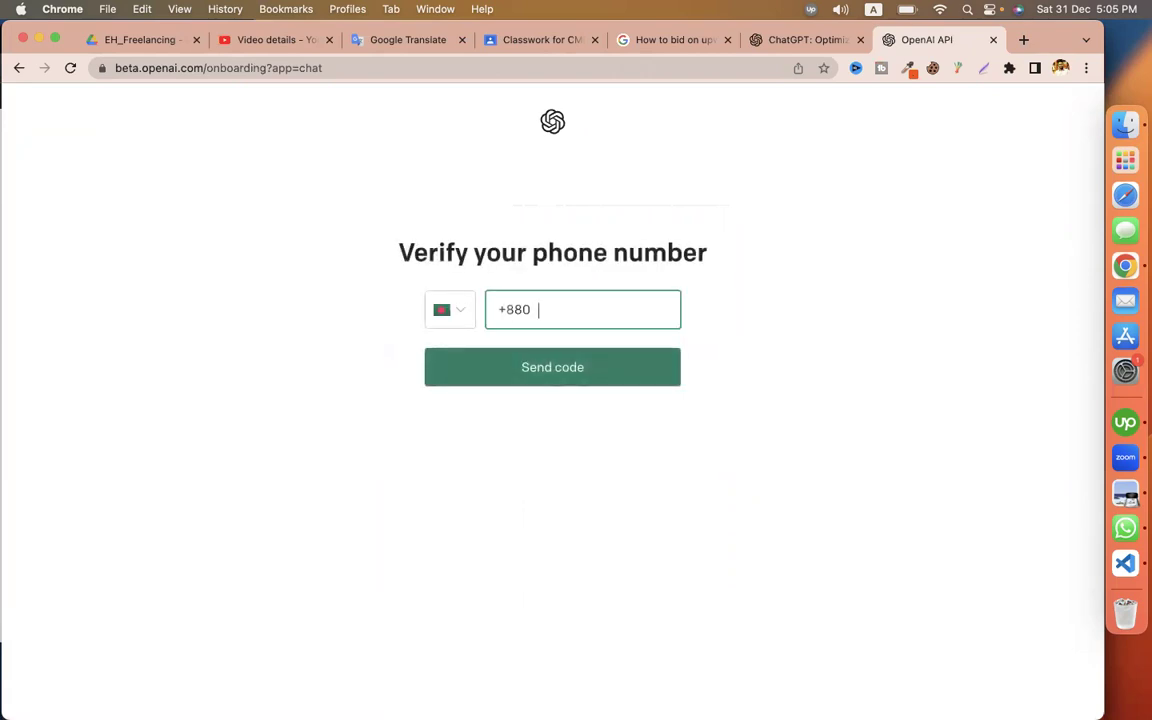
left_click(1060, 68)
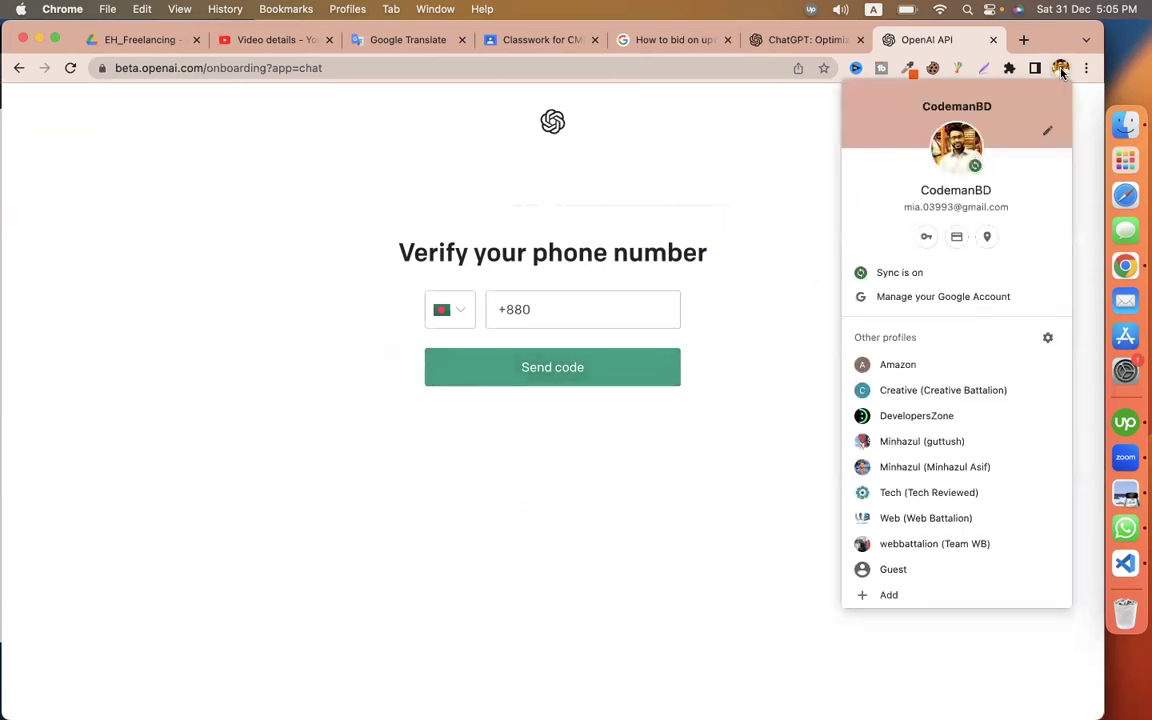
left_click(1015, 469)
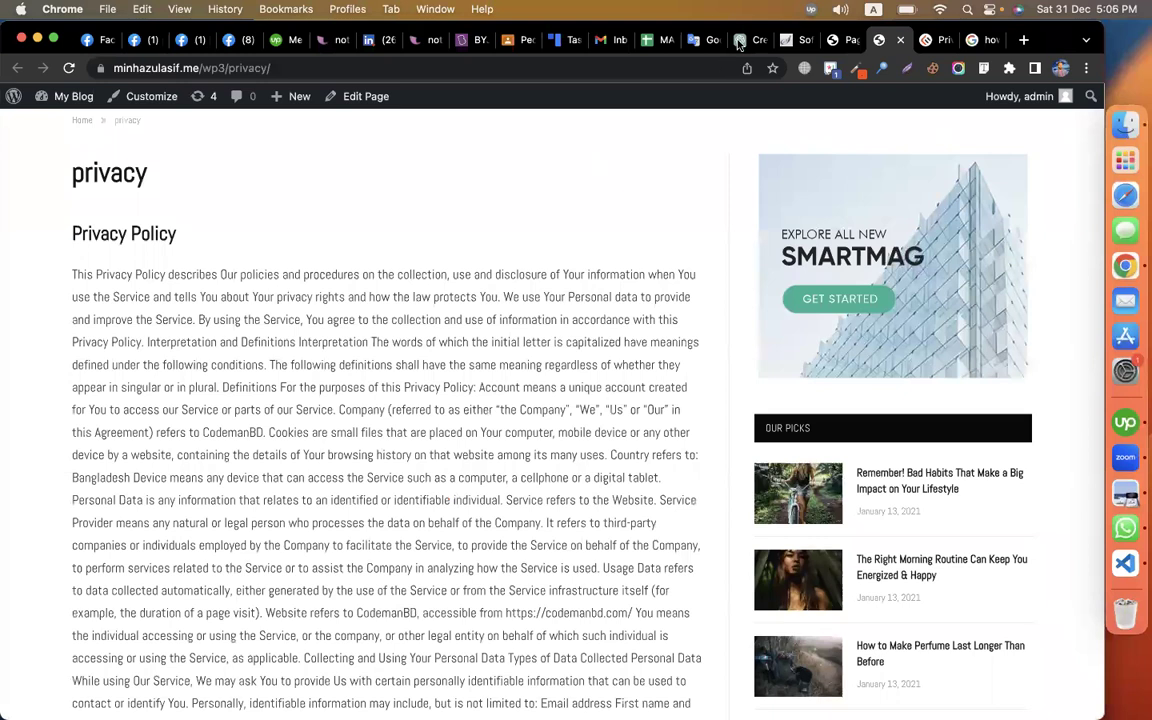
Step: In the ChatGPT tab, ask 'create a privacy policy plugin in wordpress for me'
left_click(738, 41)
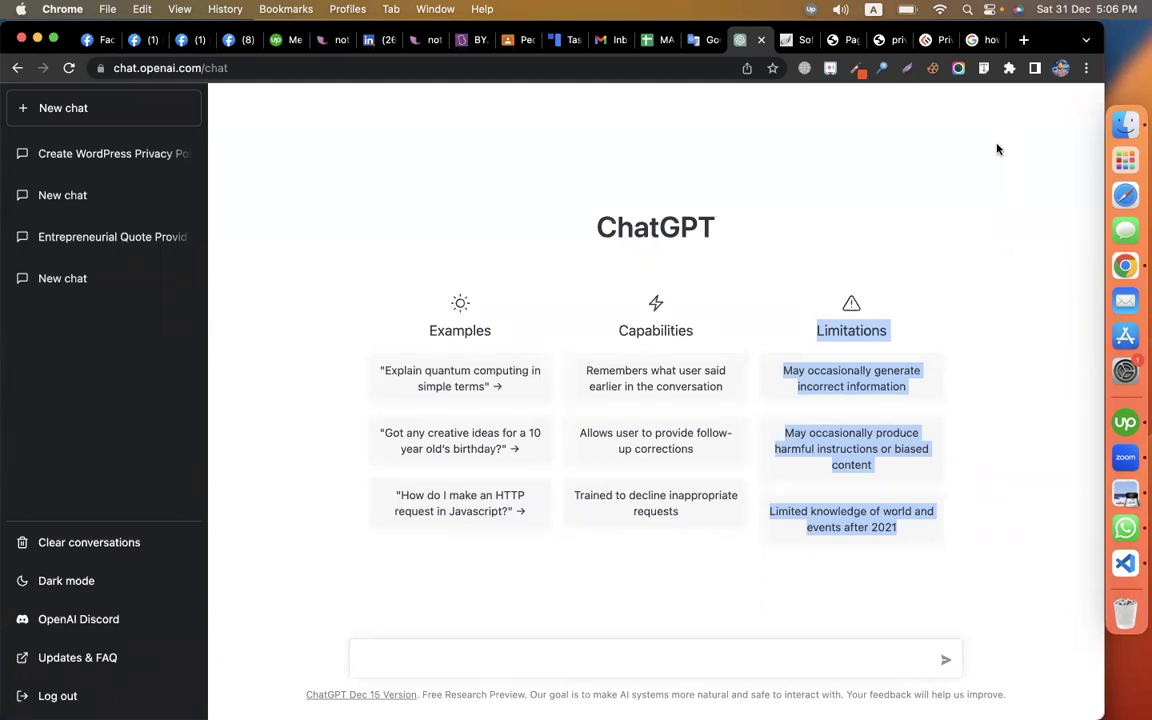
left_click(454, 667)
type("create a")
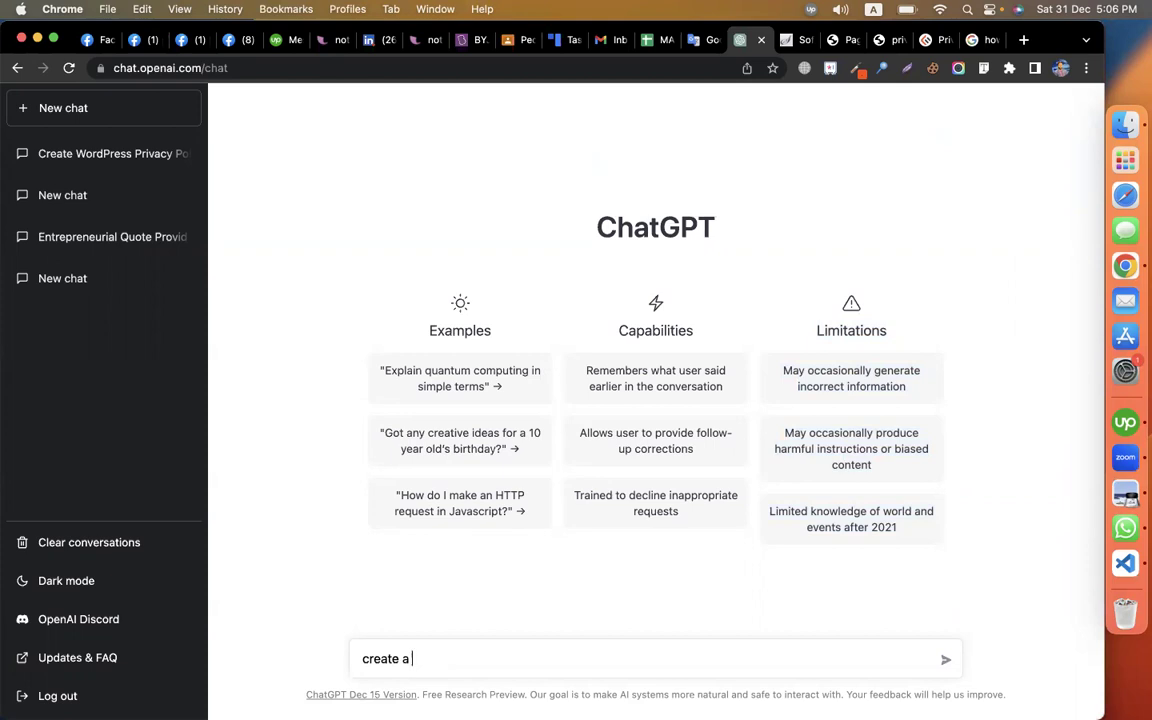
type(" privacy policy plugin in wordpress for me")
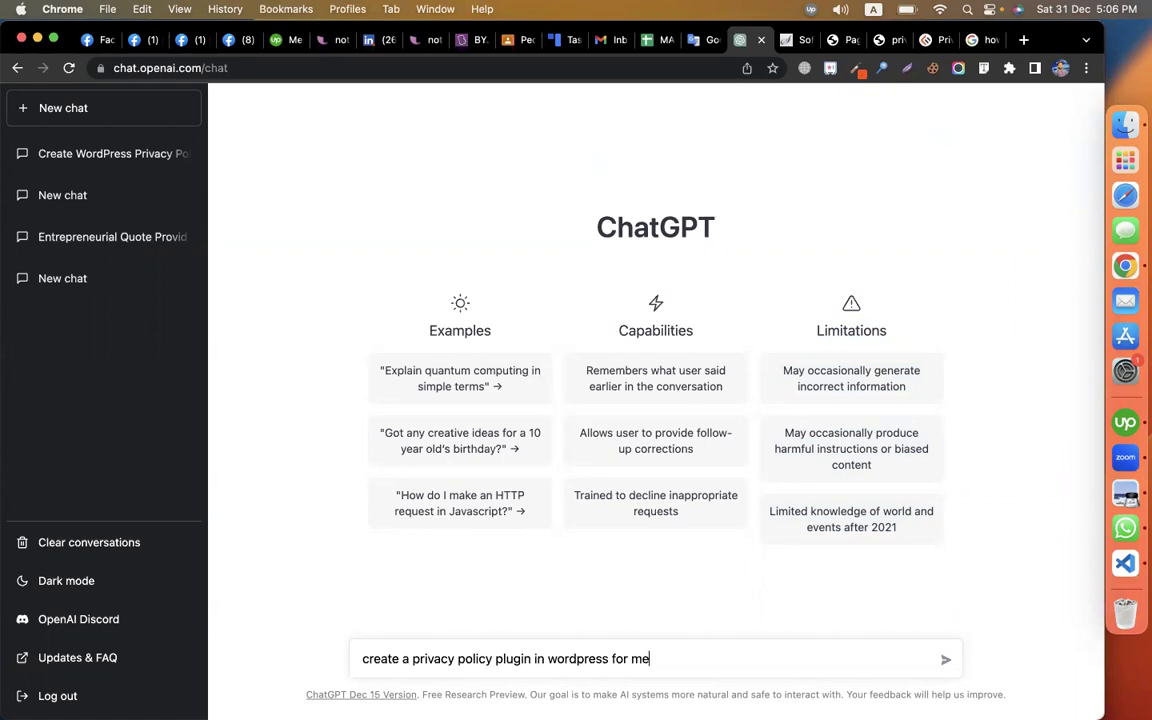
key("Return")
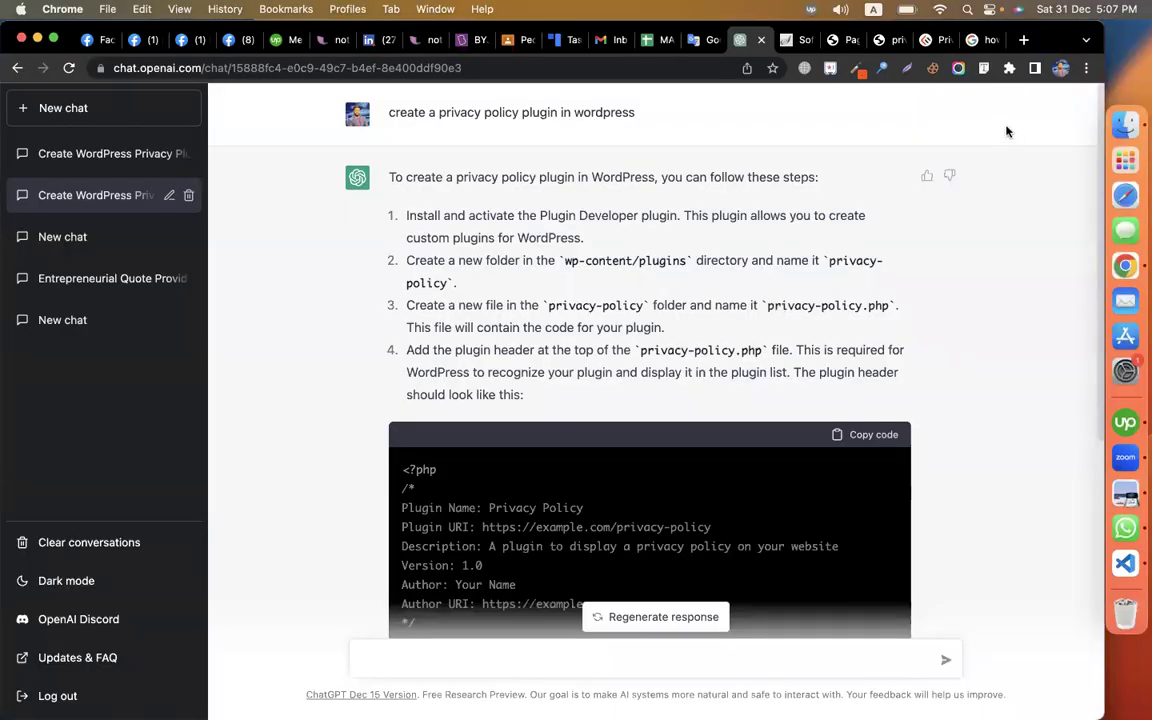
Step: Look through both 'Create WordPress Privacy…' conversations in the sidebar
left_click(95, 153)
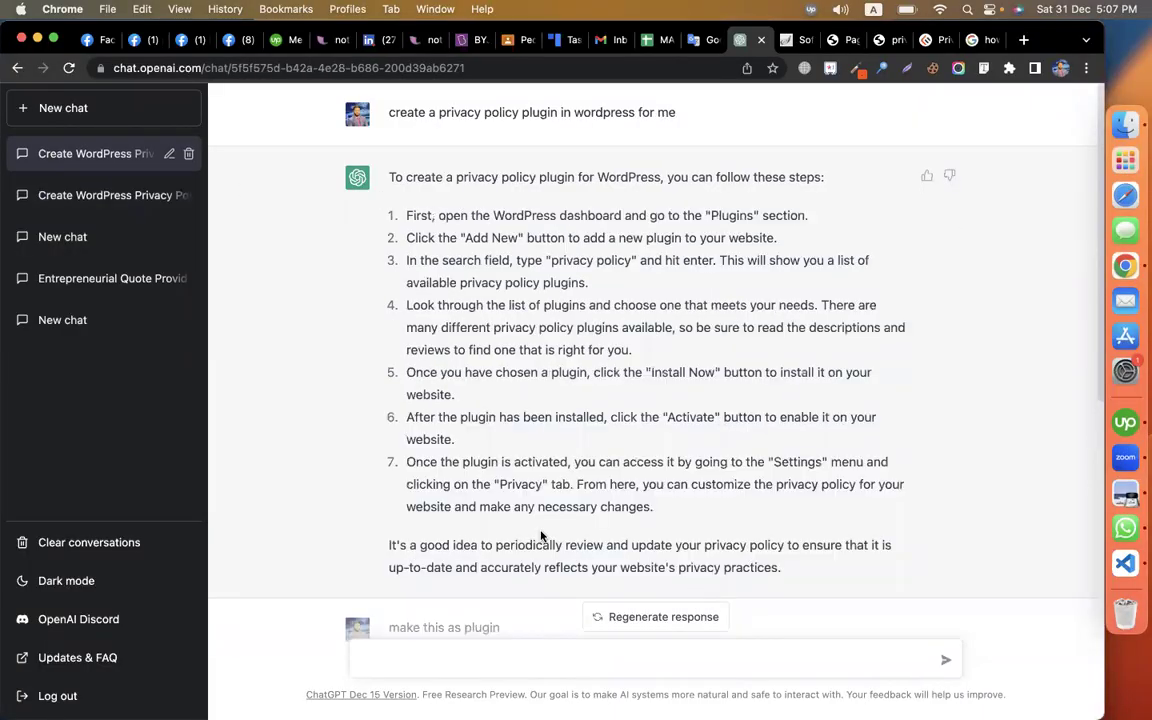
scroll(600, 580, "down", 3)
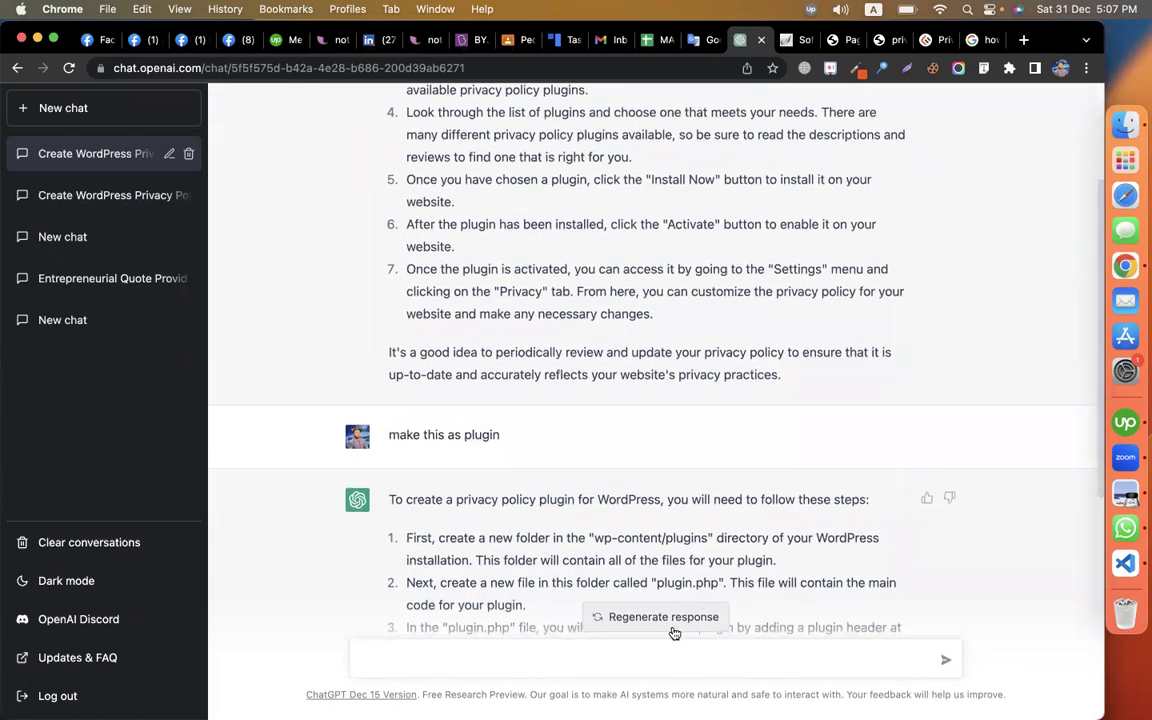
left_click(99, 197)
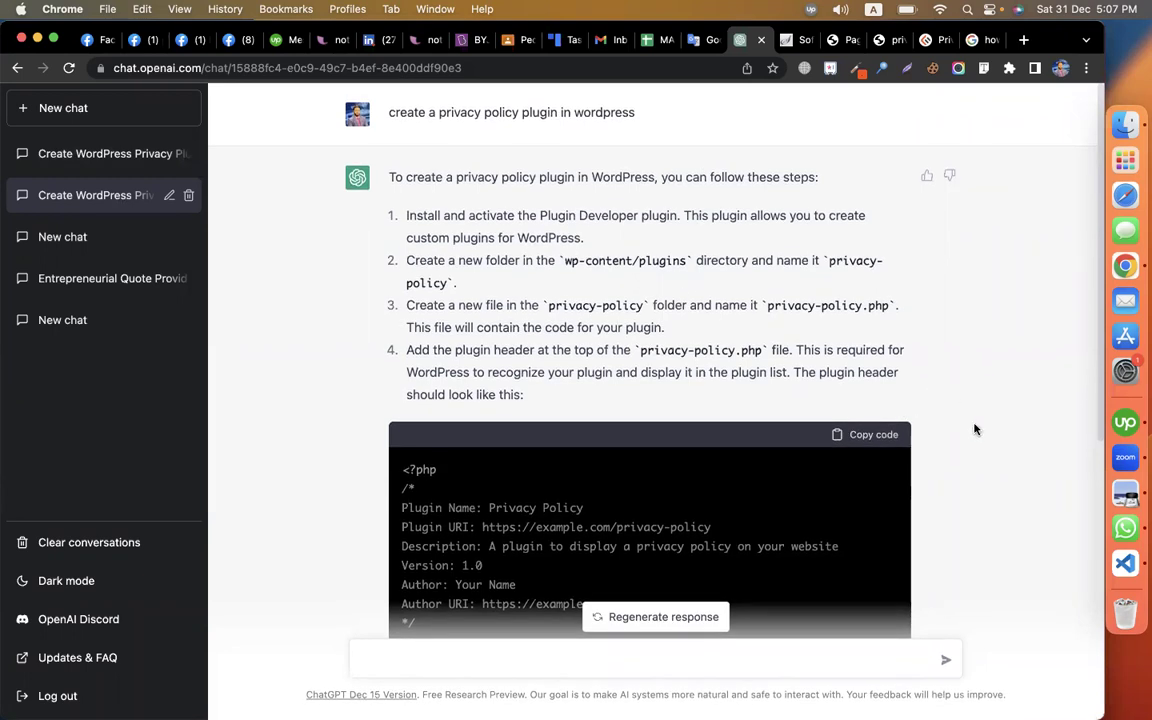
scroll(975, 430, "down", 5)
scroll(975, 432, "up", 5)
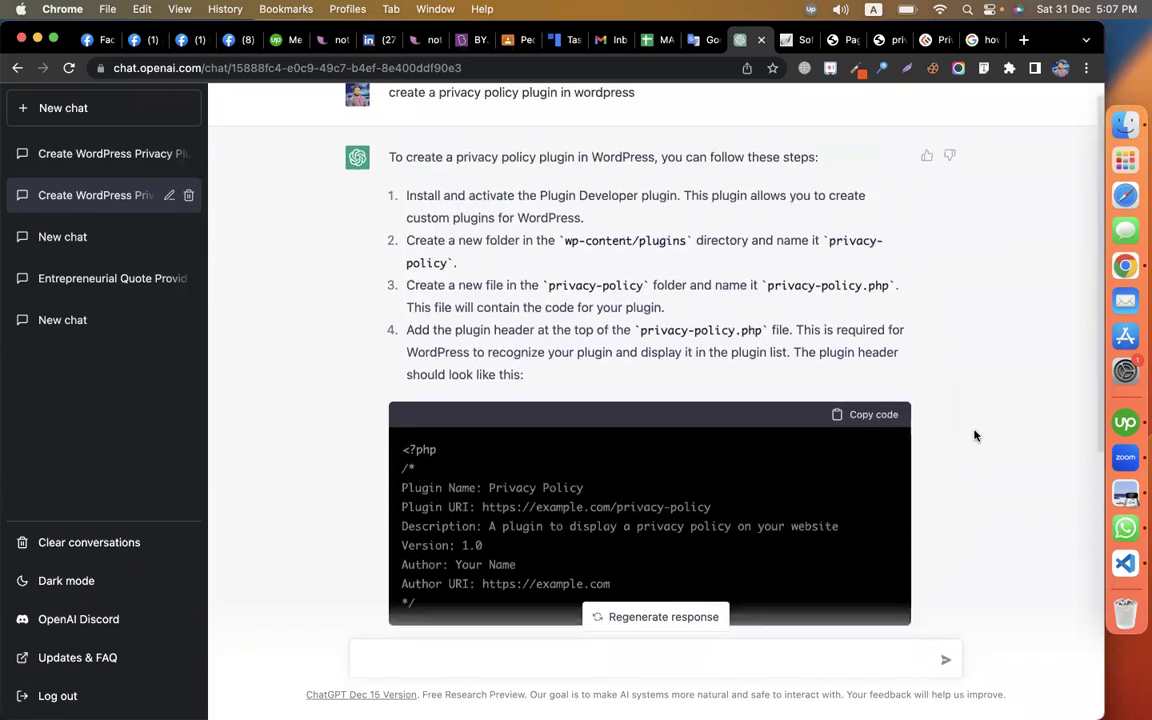
scroll(902, 436, "down", 4)
scroll(902, 436, "up", 3)
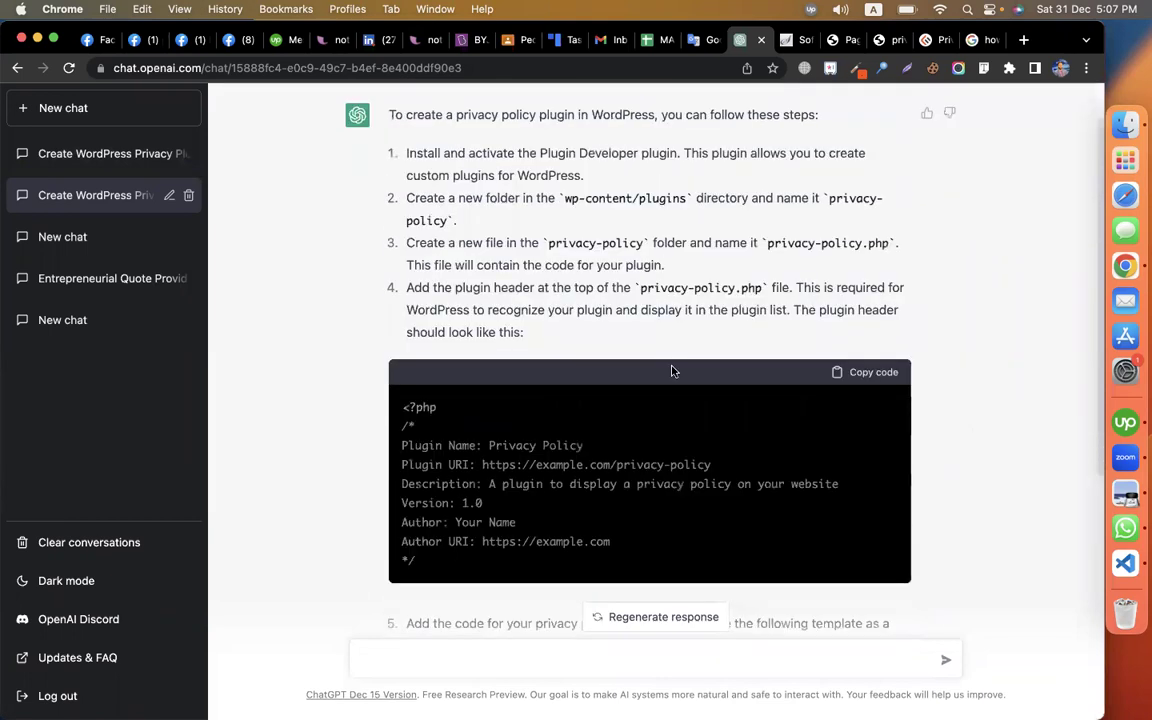
scroll(550, 400, "up", 1)
Step: Copy the plugin header code block from step 4 of the answer
scroll(861, 386, "down", 3)
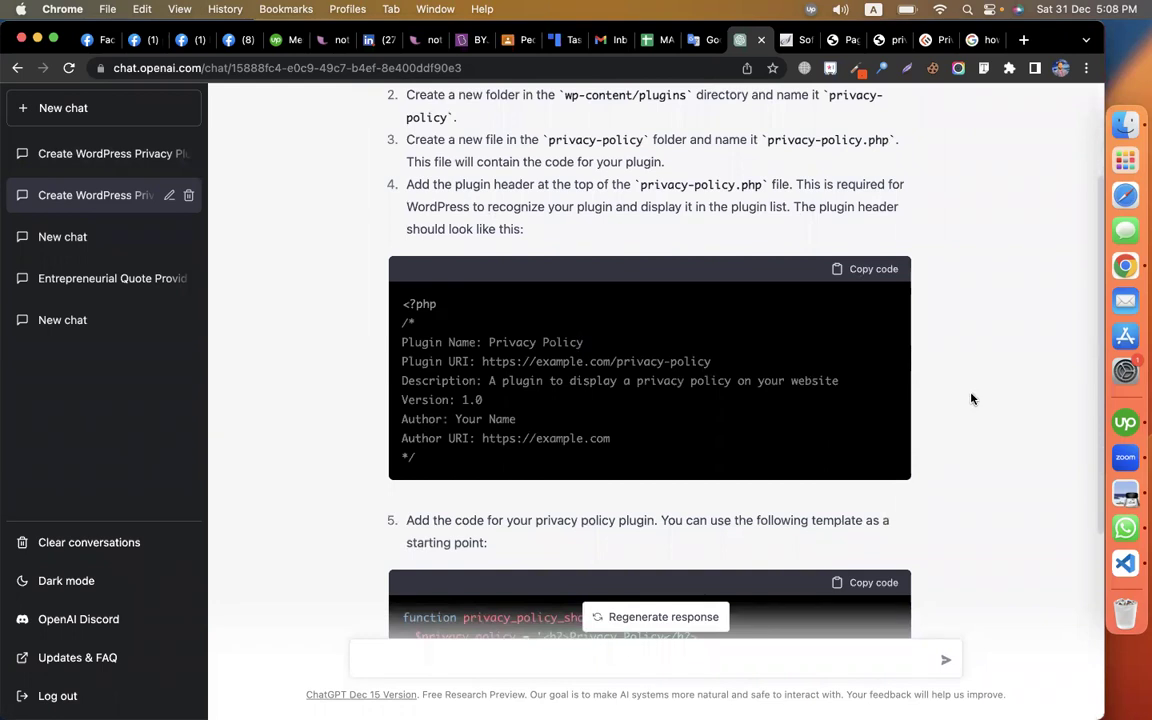
scroll(971, 399, "down", 1)
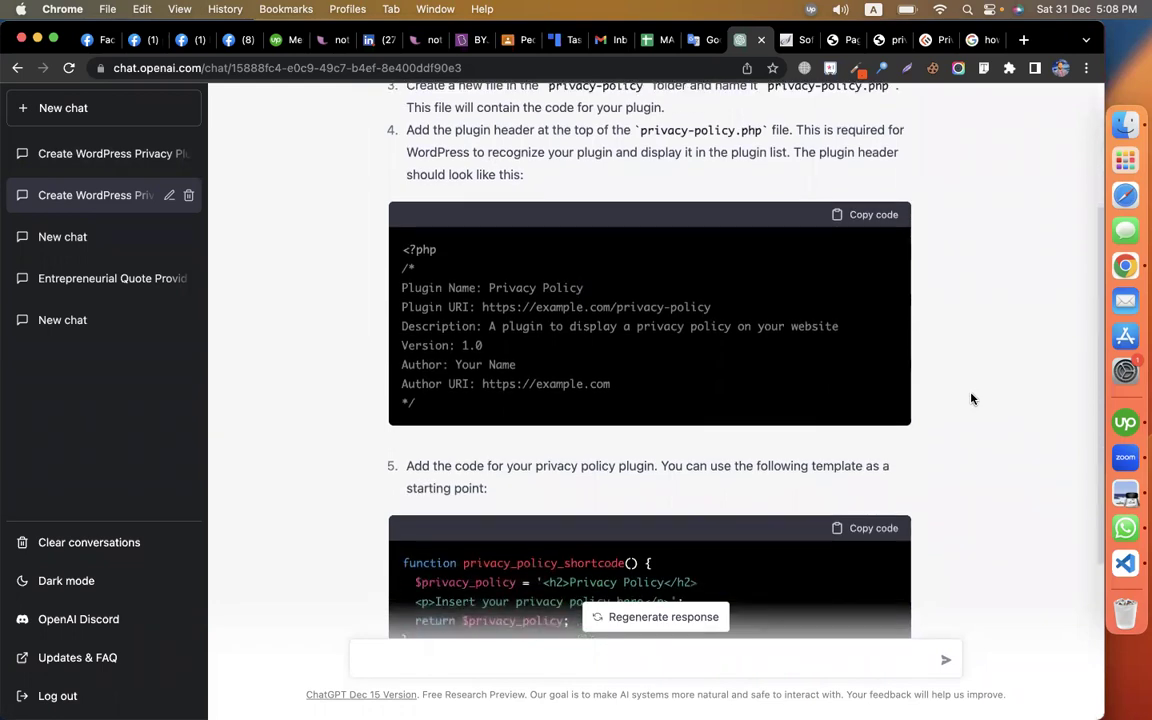
scroll(971, 399, "down", 1)
scroll(971, 399, "down", 5)
scroll(971, 399, "up", 5)
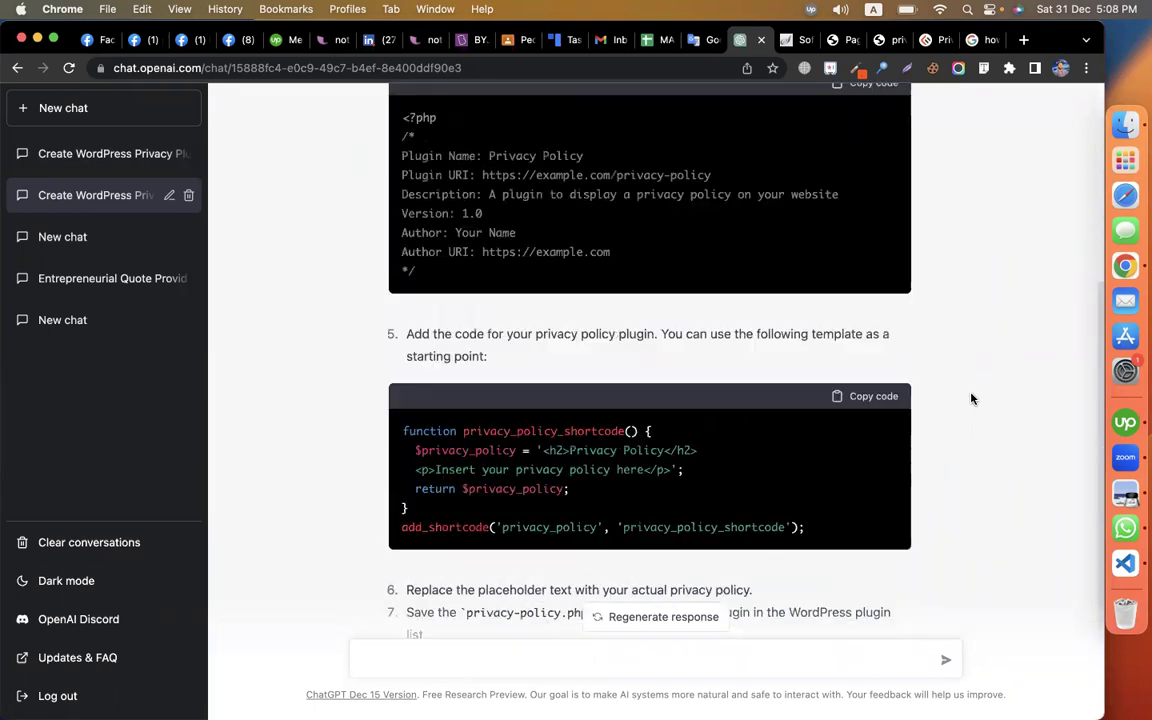
left_click(880, 180)
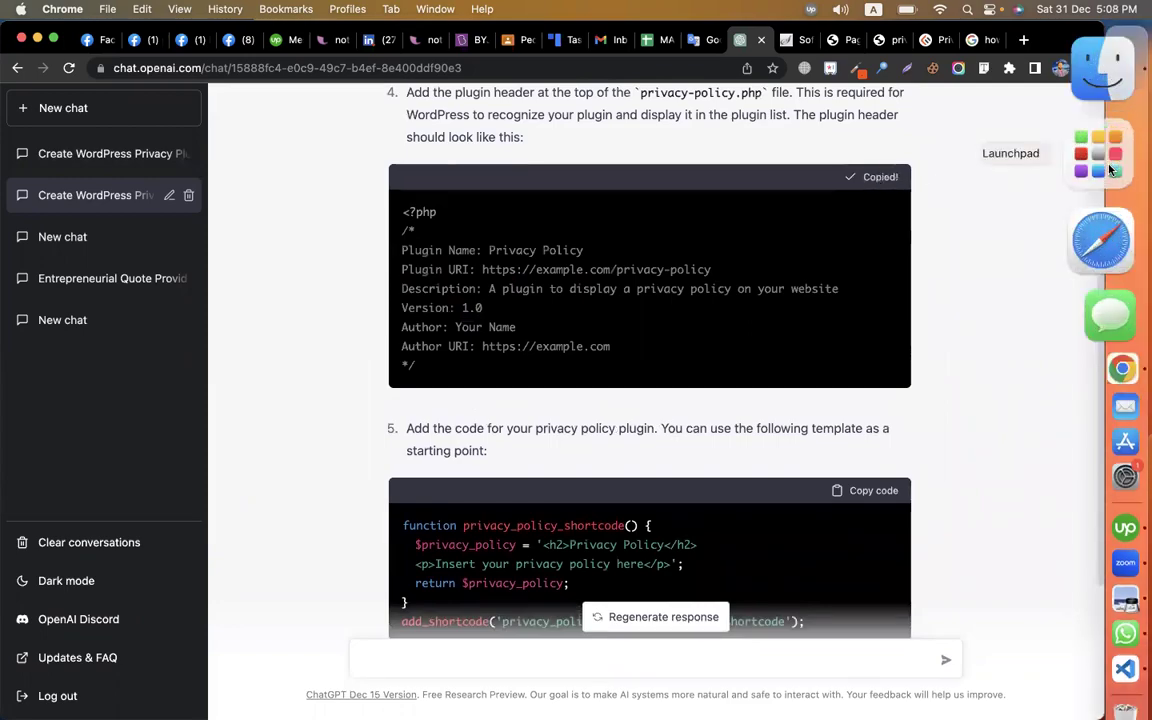
Step: Create a new folder named 'projects' in Downloads, then bring up Visual Studio Code
left_click(1100, 60)
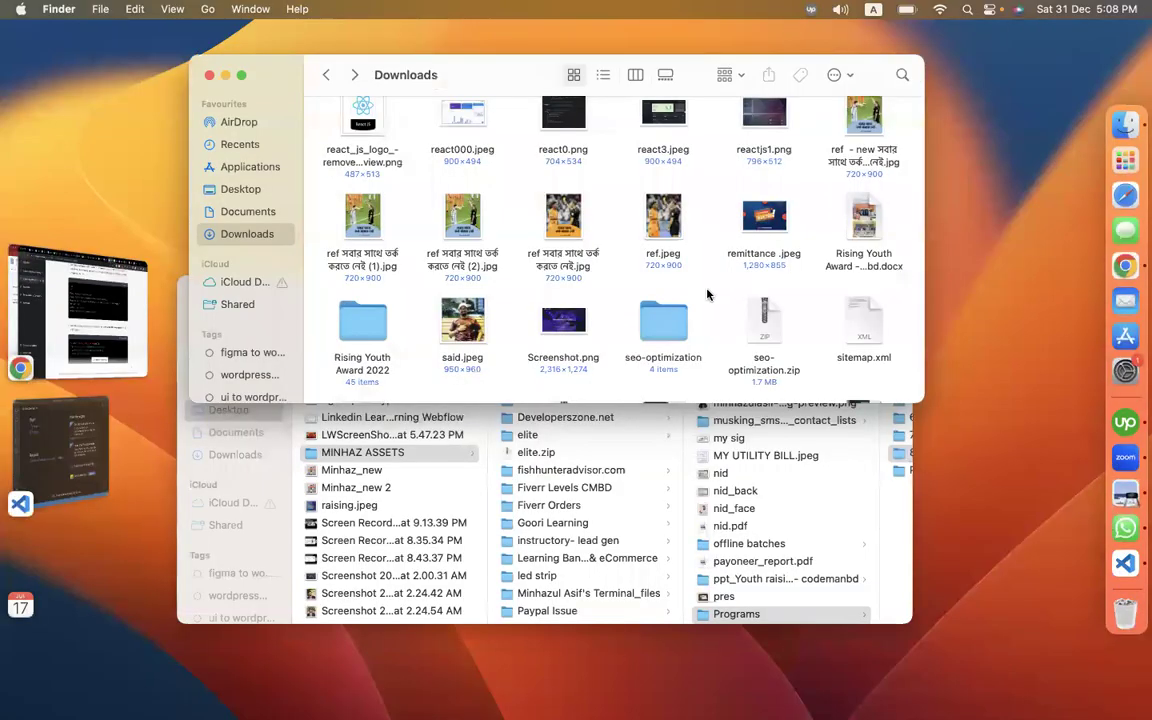
right_click(707, 294)
left_click(740, 298)
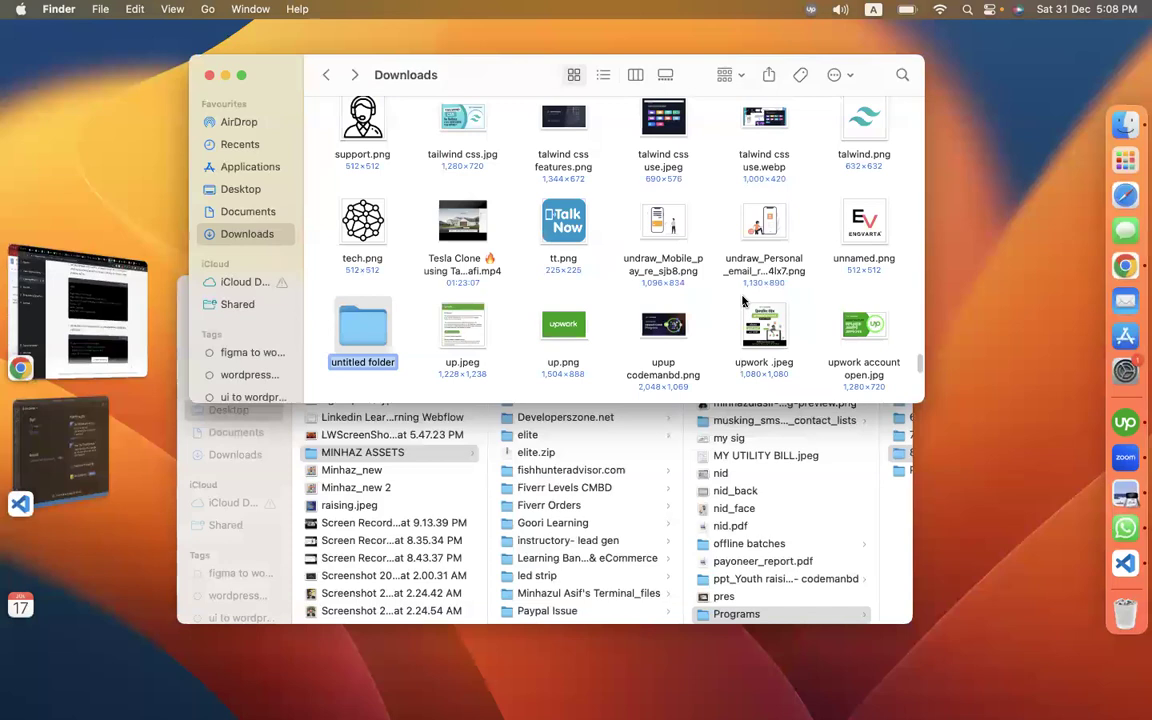
type("pr")
type("ojects")
key("Return")
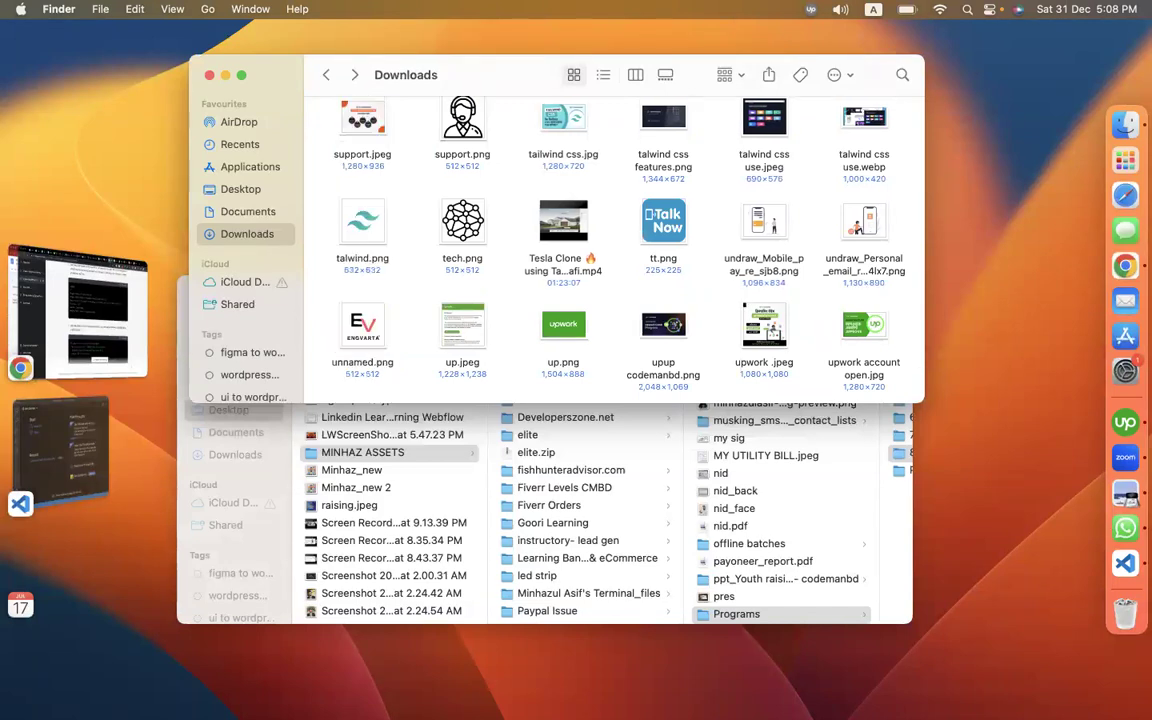
left_click(1108, 563)
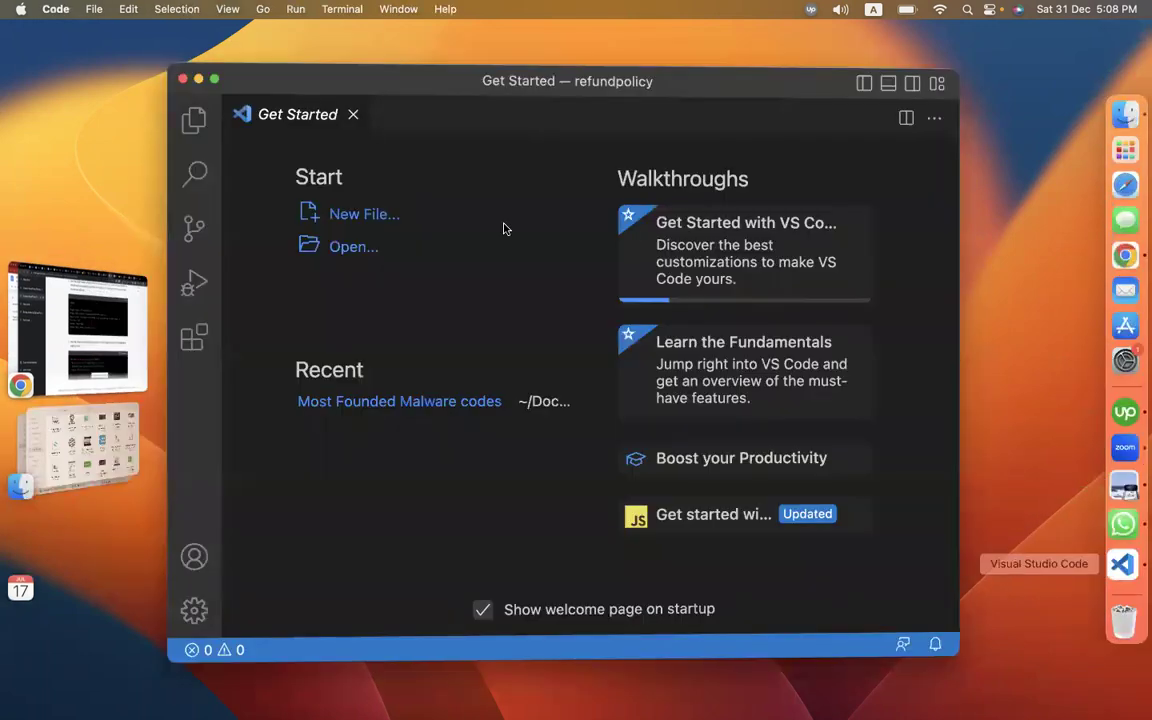
Step: Open the Downloads 'privacy' folder as a trusted workspace and start a new file
left_click(334, 243)
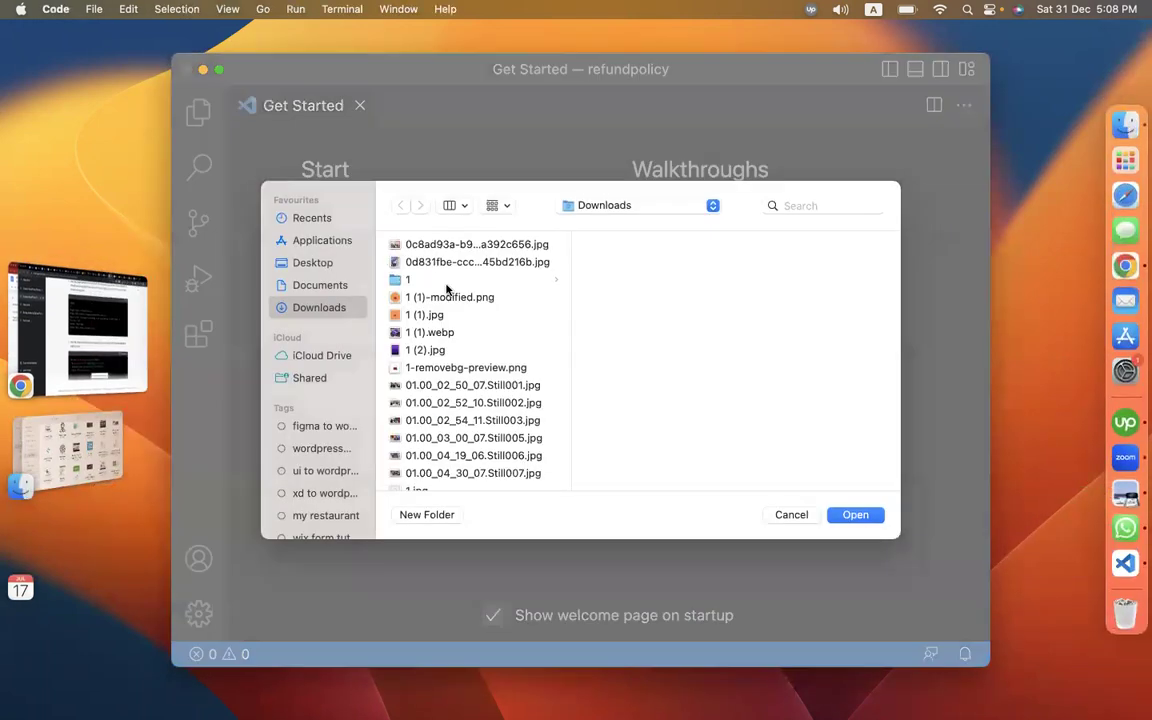
left_click(441, 339)
type("privacy")
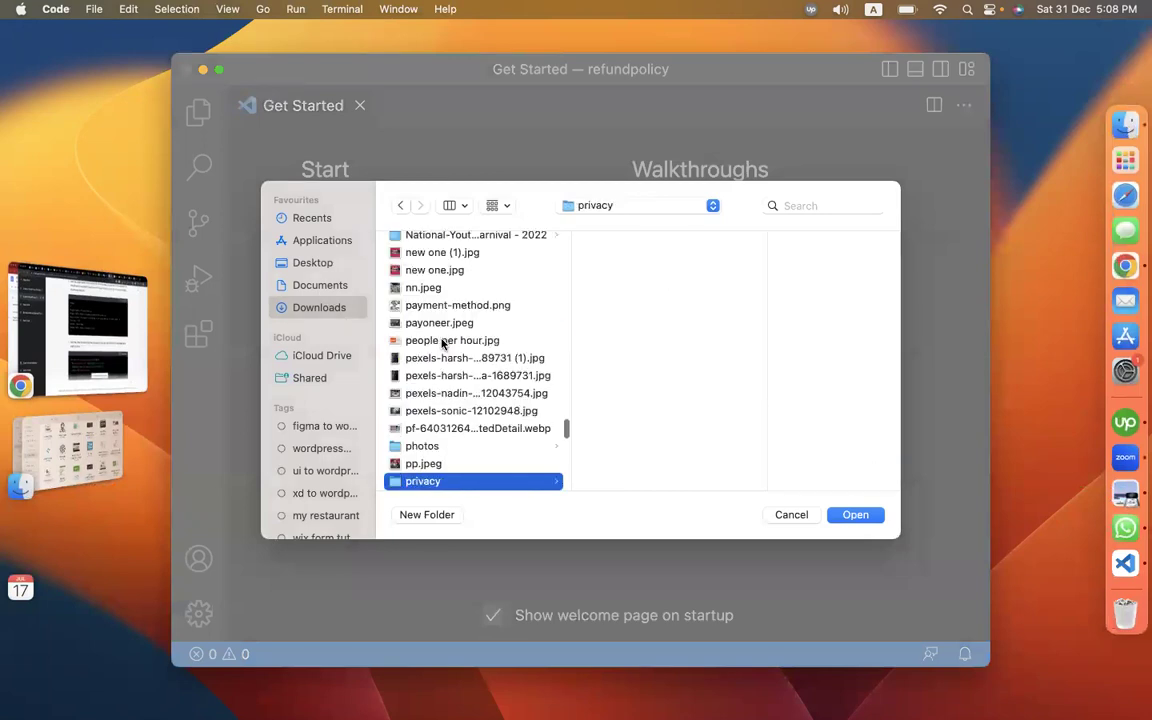
key("Return")
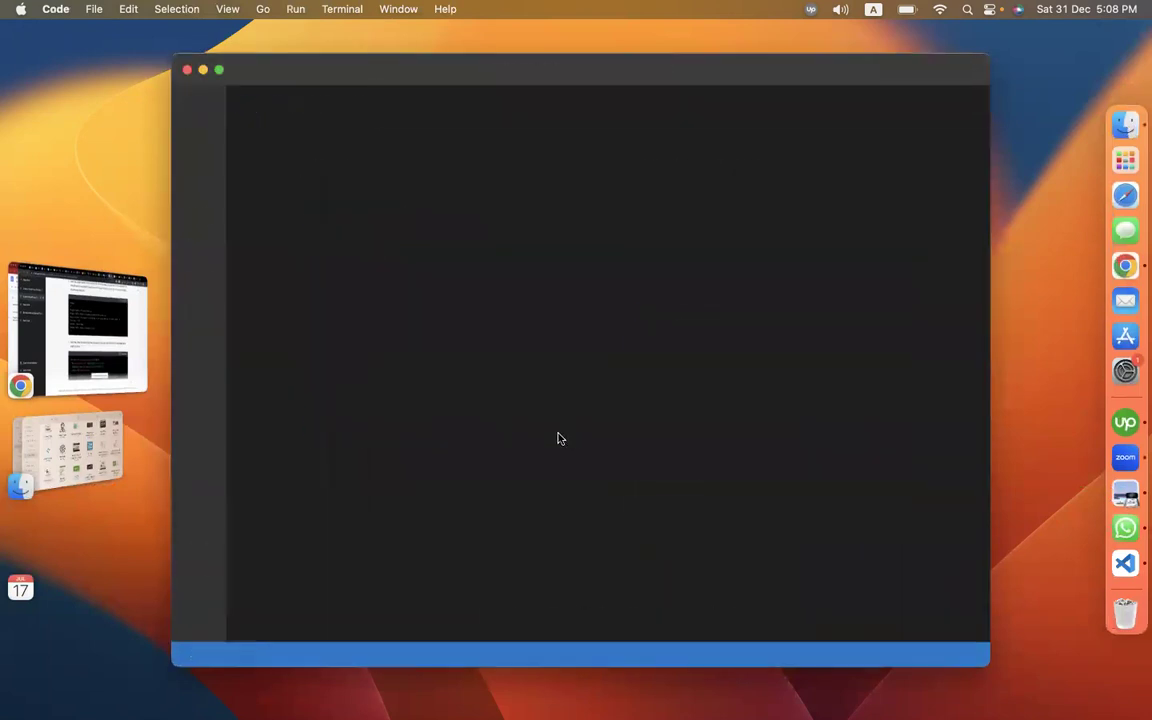
left_click(600, 496)
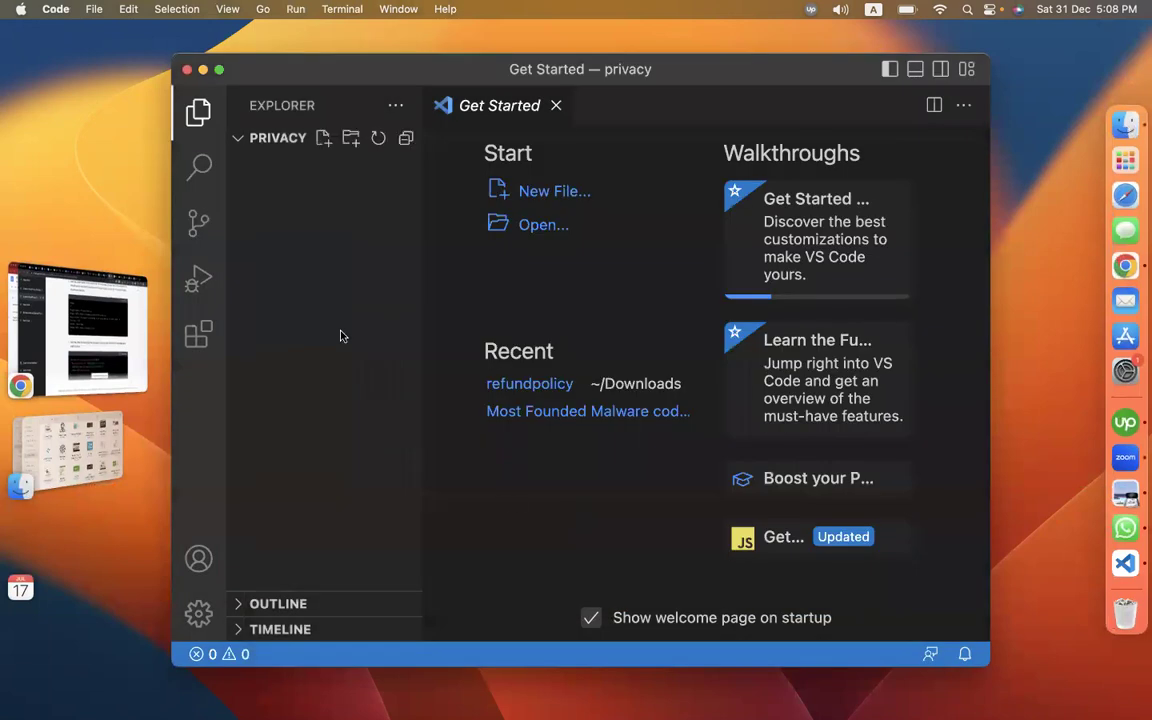
left_click(325, 144)
type("privacy")
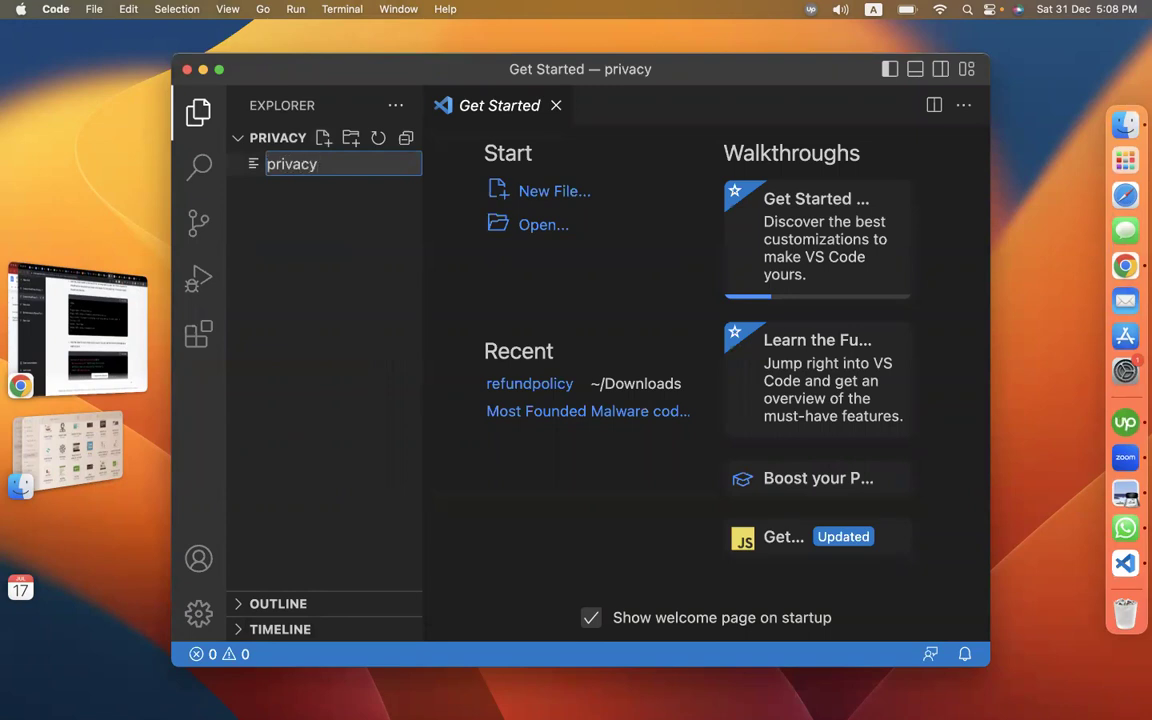
Step: Name the file privacy.php and paste the Privacy Policy plugin header into it
type(".php")
key("Return")
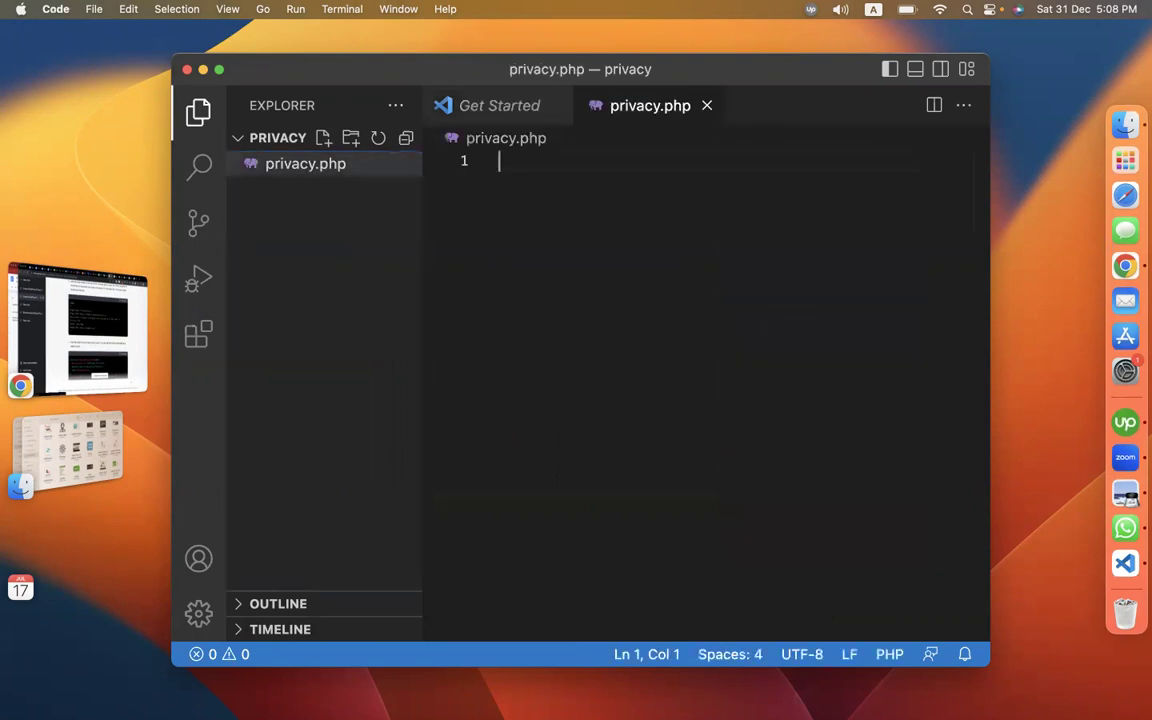
key("super+v")
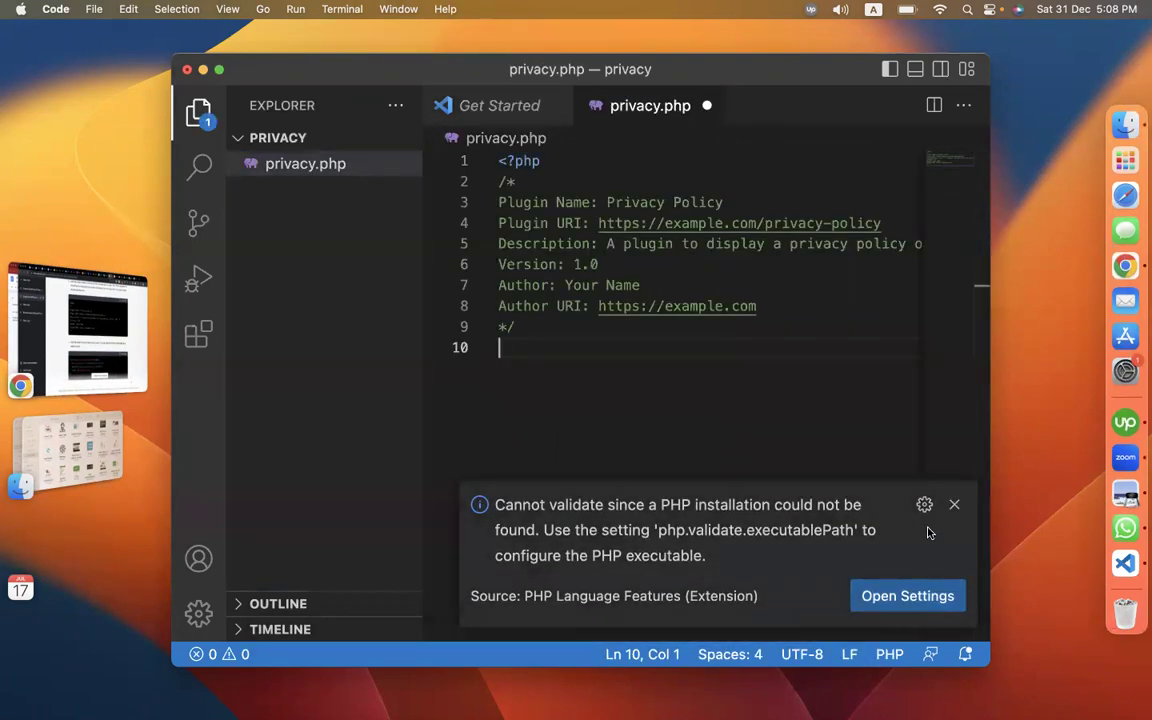
left_click(954, 504)
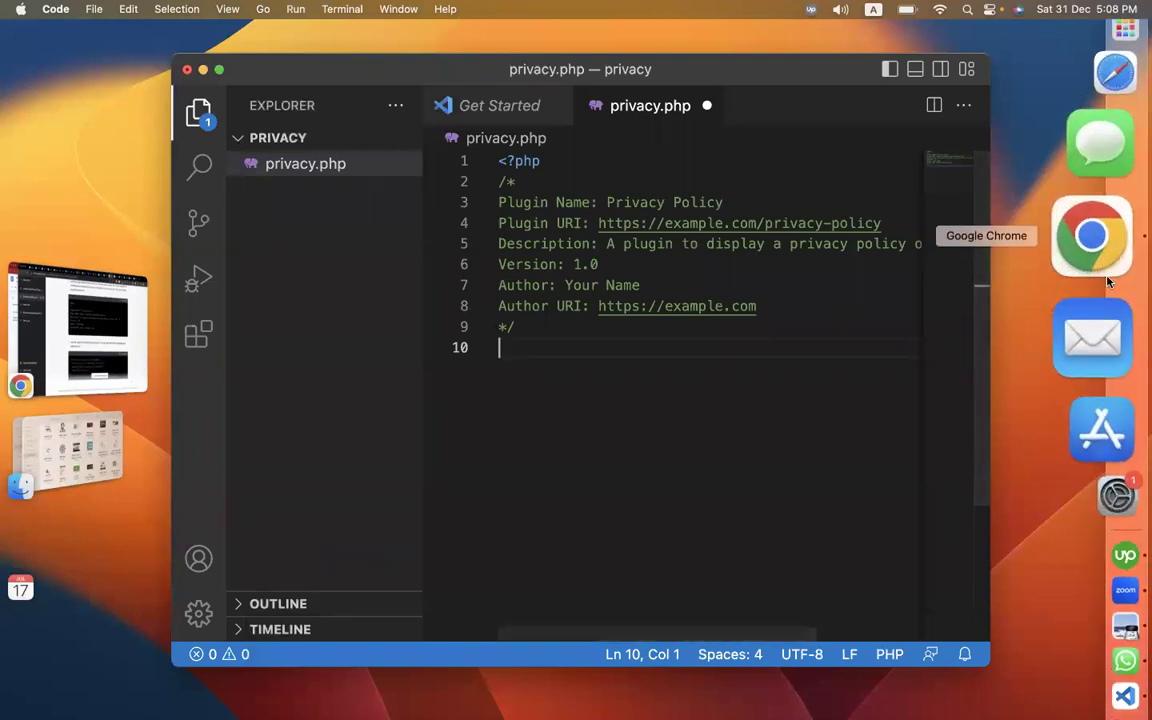
left_click(1092, 244)
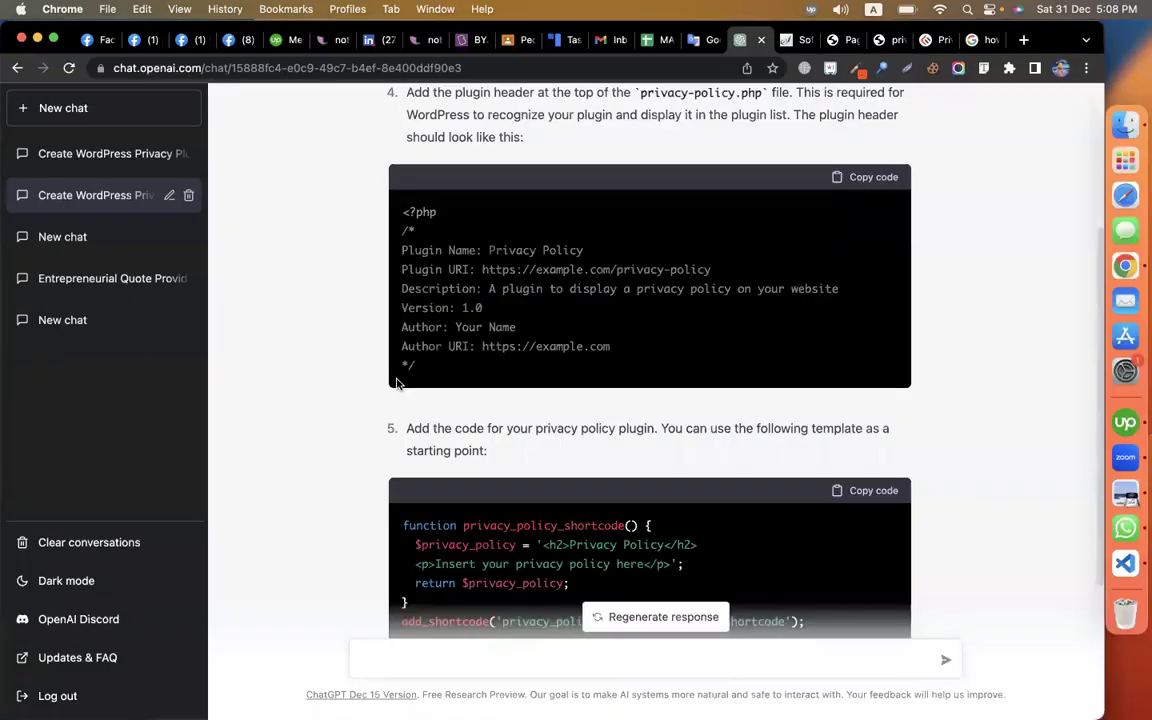
Step: Copy ChatGPT's step 5 shortcode function and paste it below the header in privacy.php
scroll(396, 383, "down", 5)
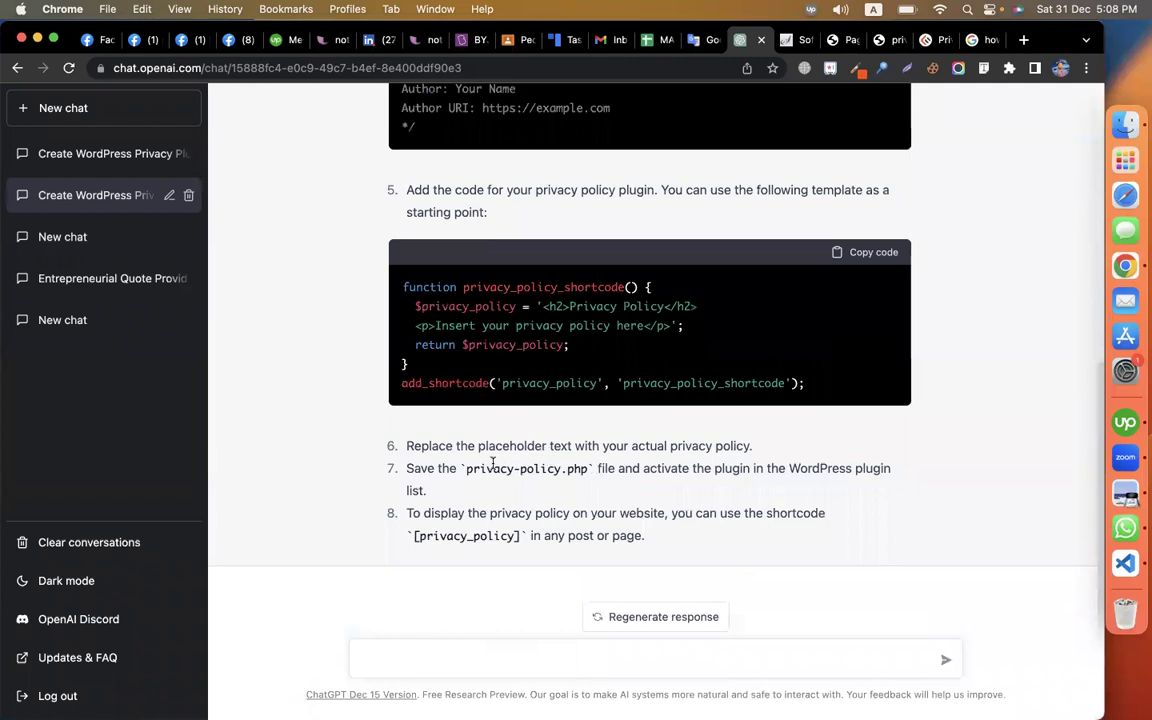
left_click_drag(462, 474, 588, 476)
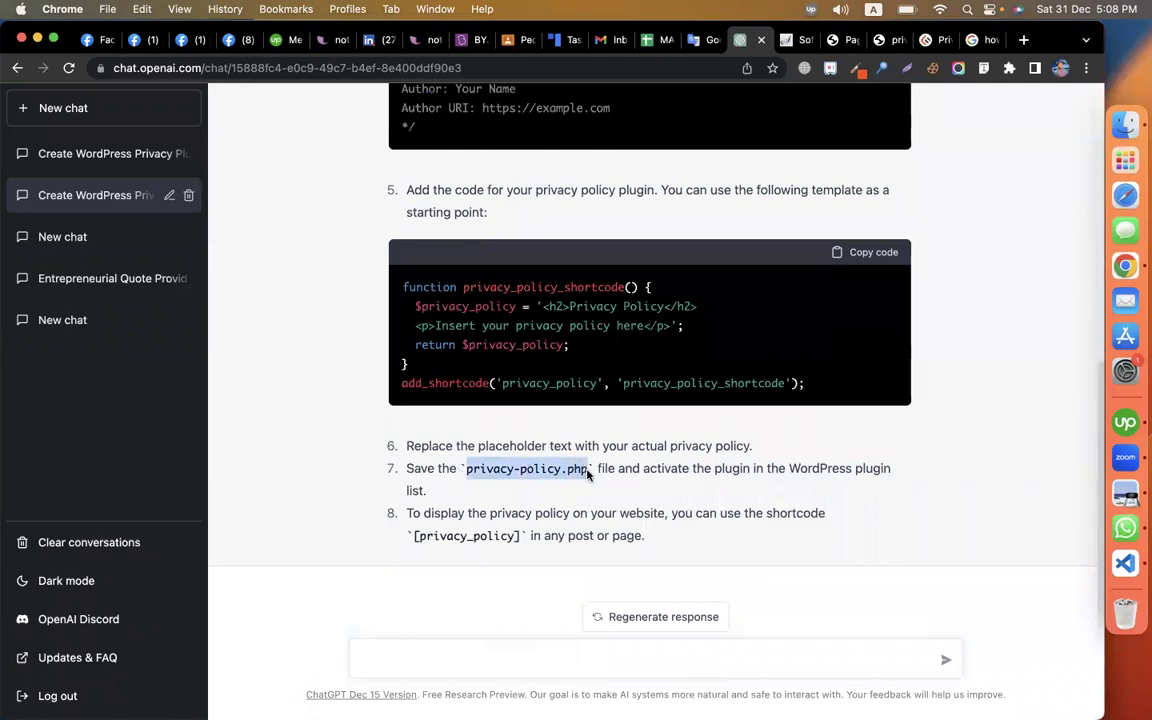
left_click(868, 253)
left_click(1125, 125)
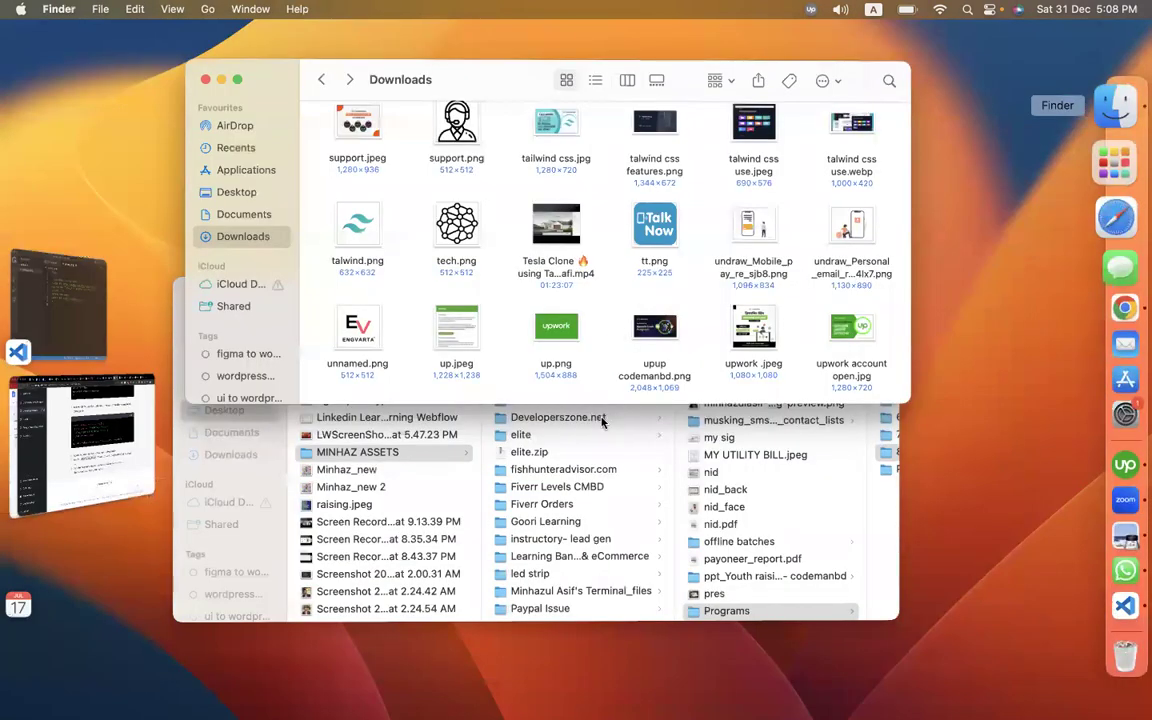
left_click(1097, 590)
key("Return")
key("super+v")
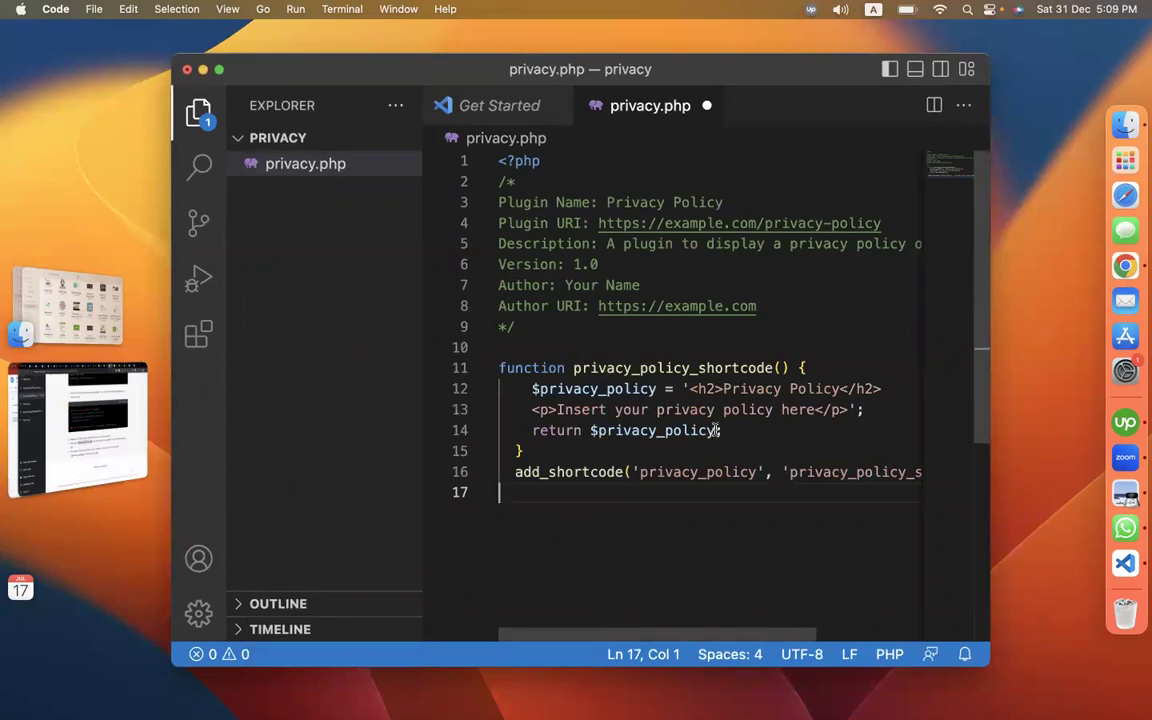
Step: Select the line 13 placeholder and copy the policy text from the codemanbd privacy page
left_click_drag(724, 389, 832, 389)
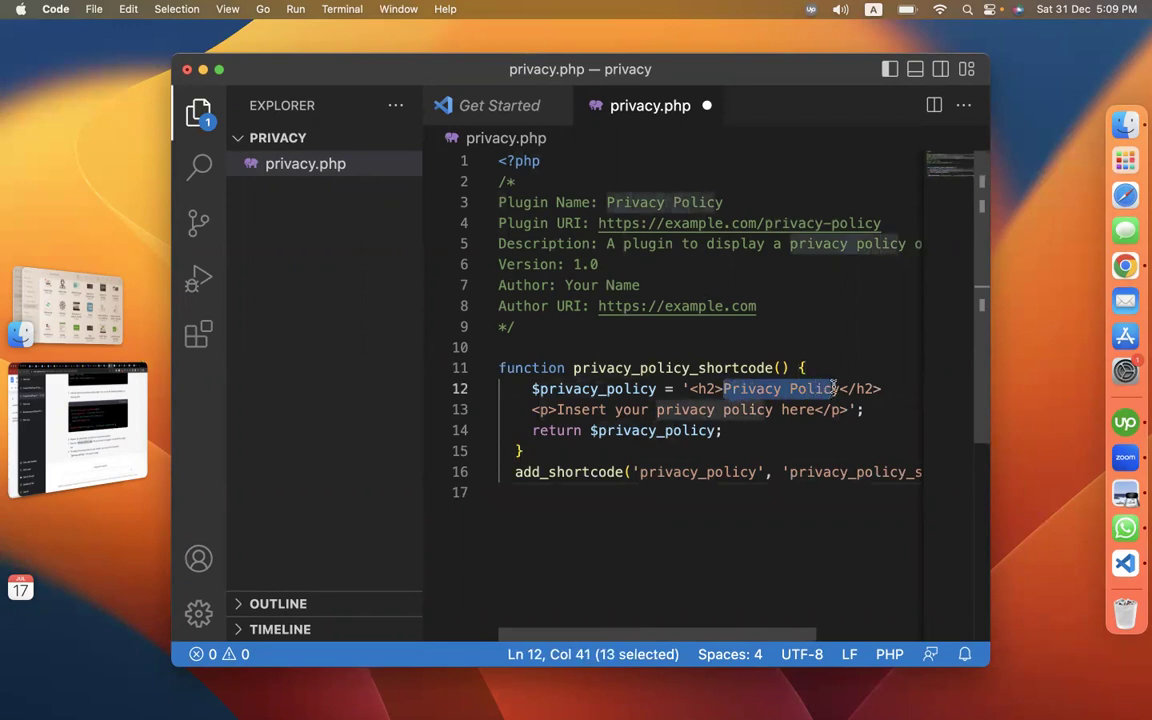
left_click_drag(557, 410, 814, 408)
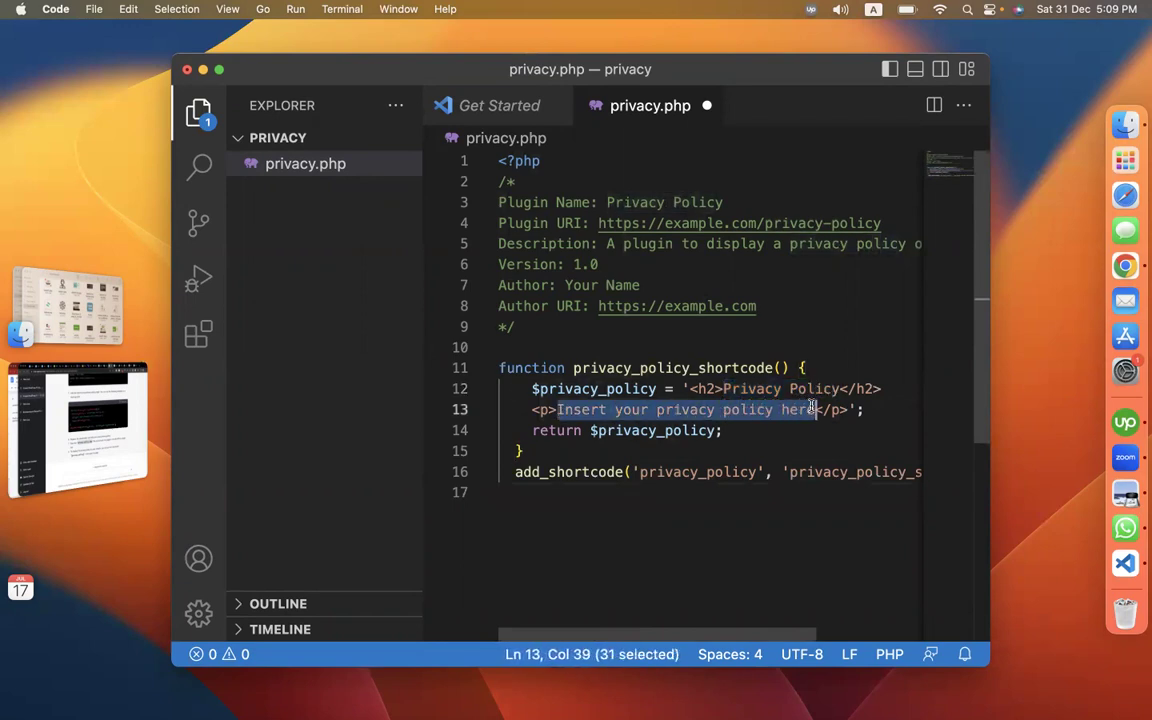
left_click(1122, 262)
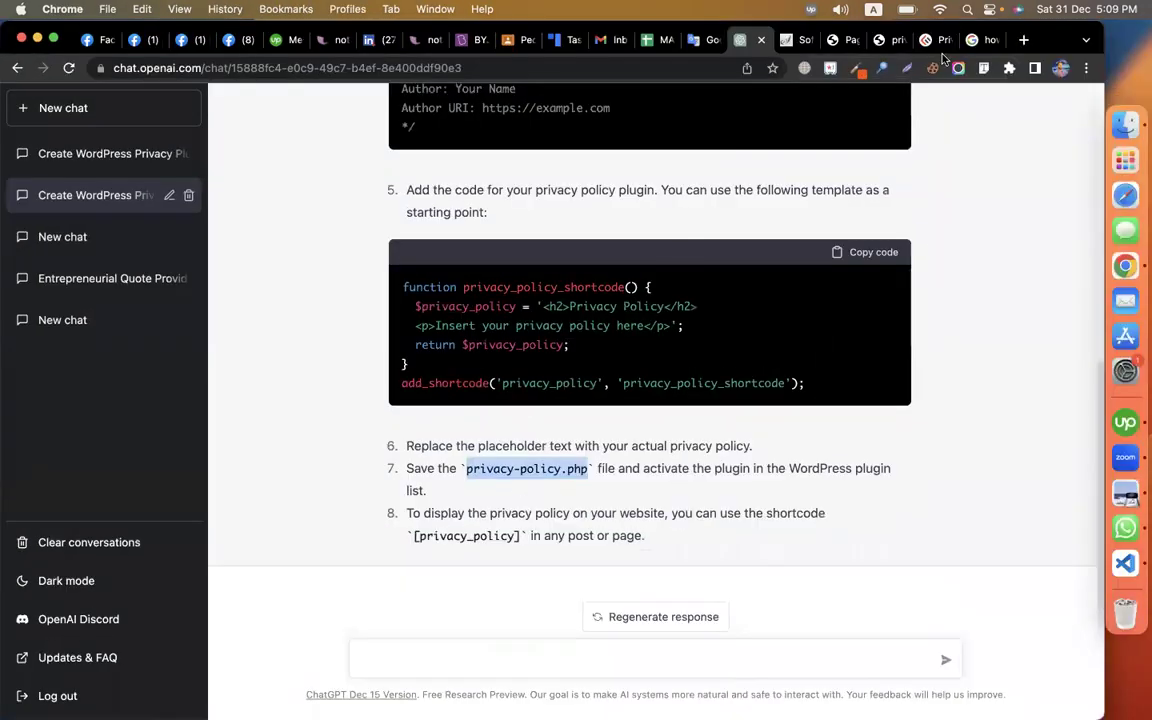
left_click(983, 40)
left_click(937, 40)
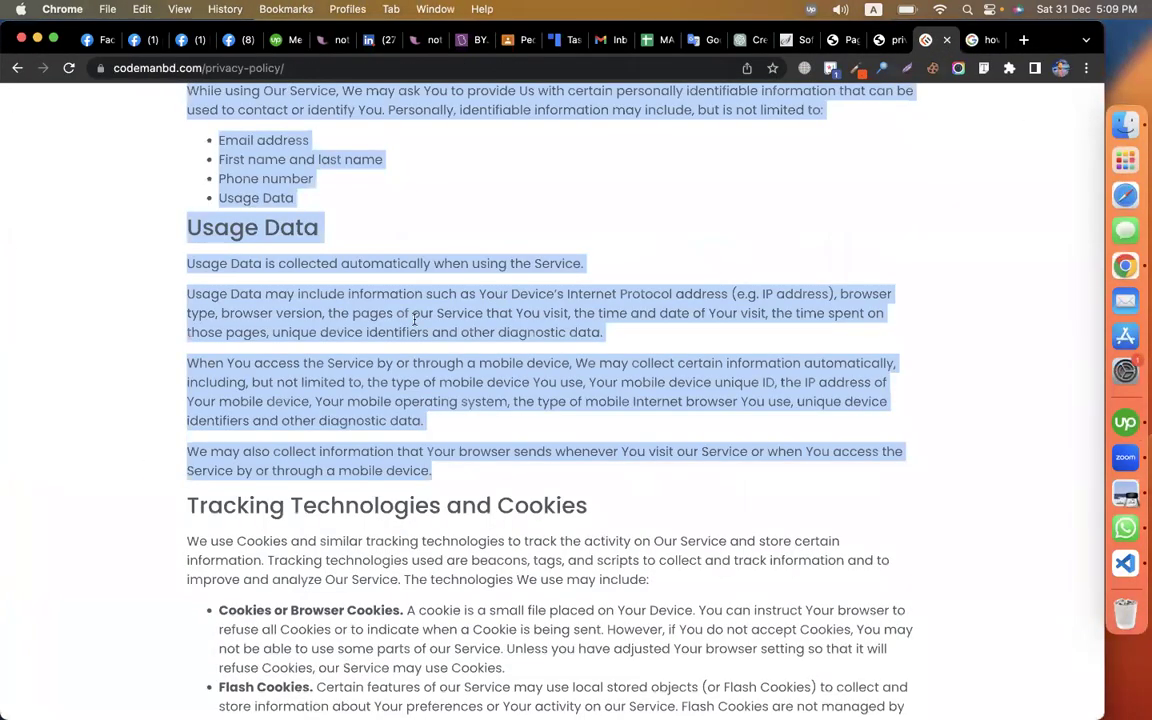
scroll(414, 318, "up", 15)
right_click(342, 476)
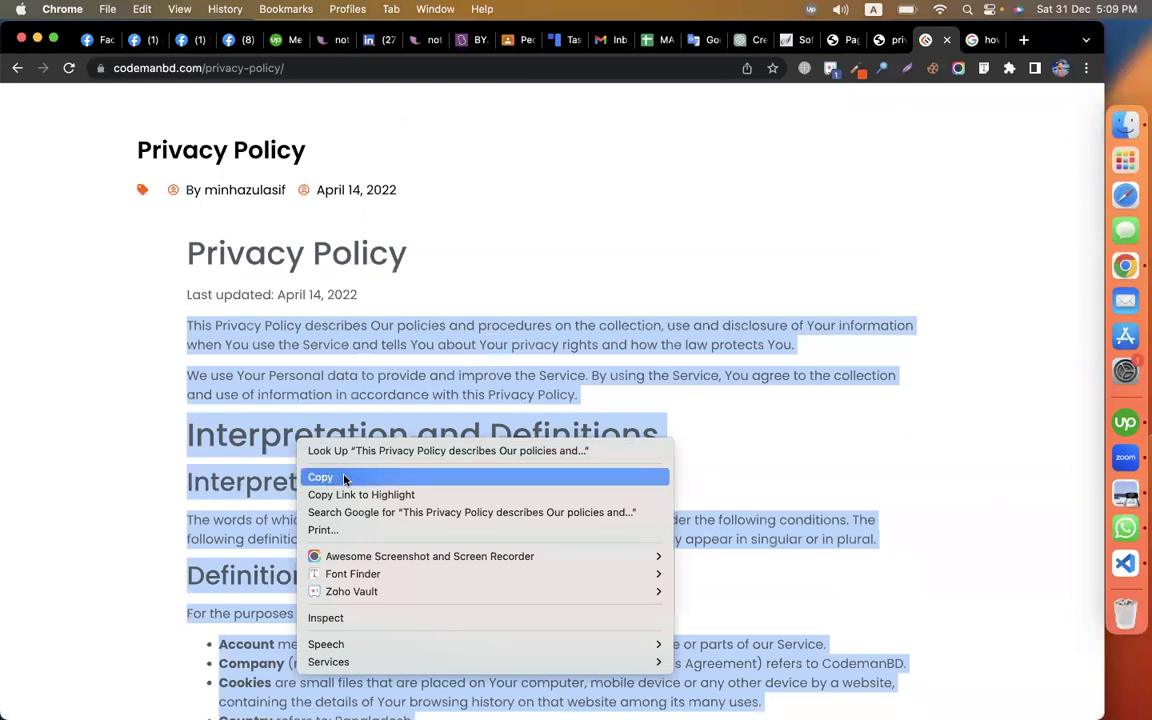
left_click(343, 478)
Step: Paste the policy text over the placeholder in privacy.php and save the file
left_click(1104, 566)
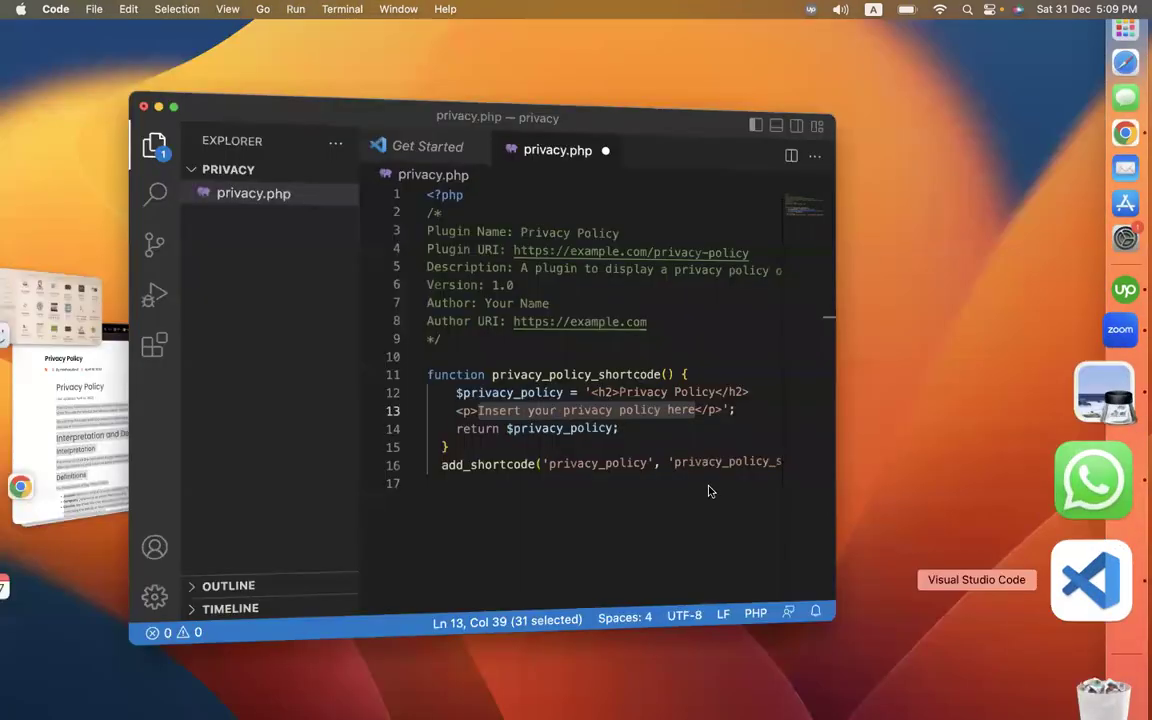
key("super+v")
scroll(708, 487, "down", 7)
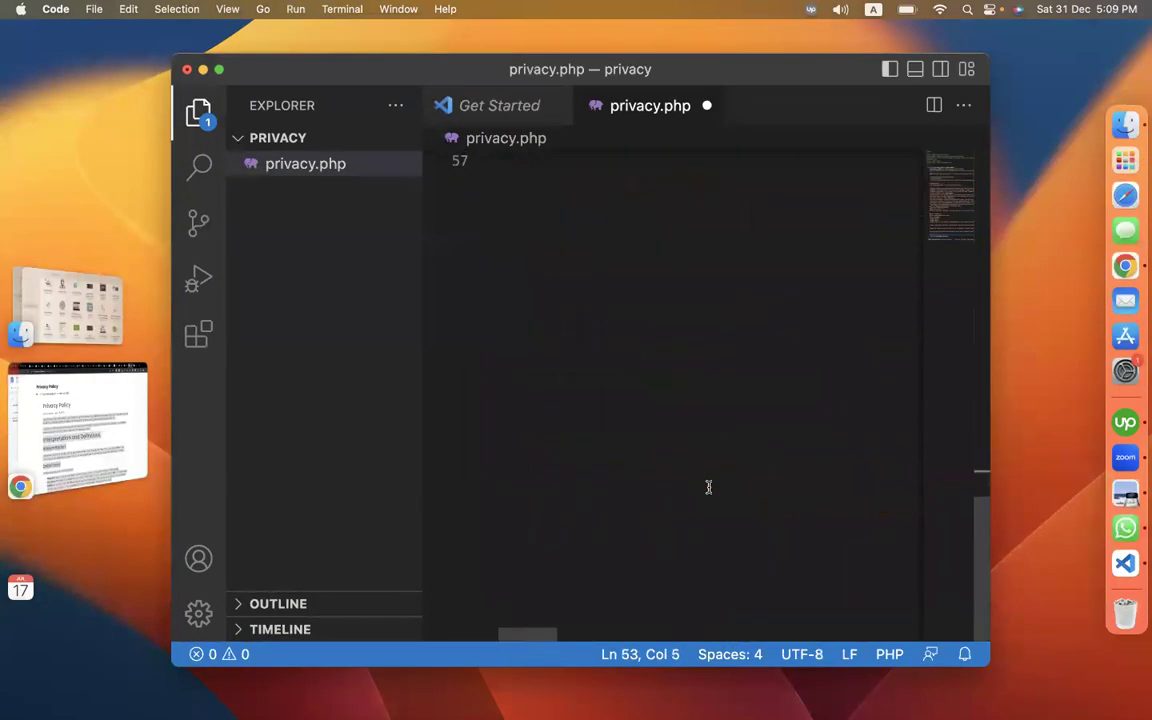
scroll(708, 487, "up", 18)
scroll(708, 487, "down", 4)
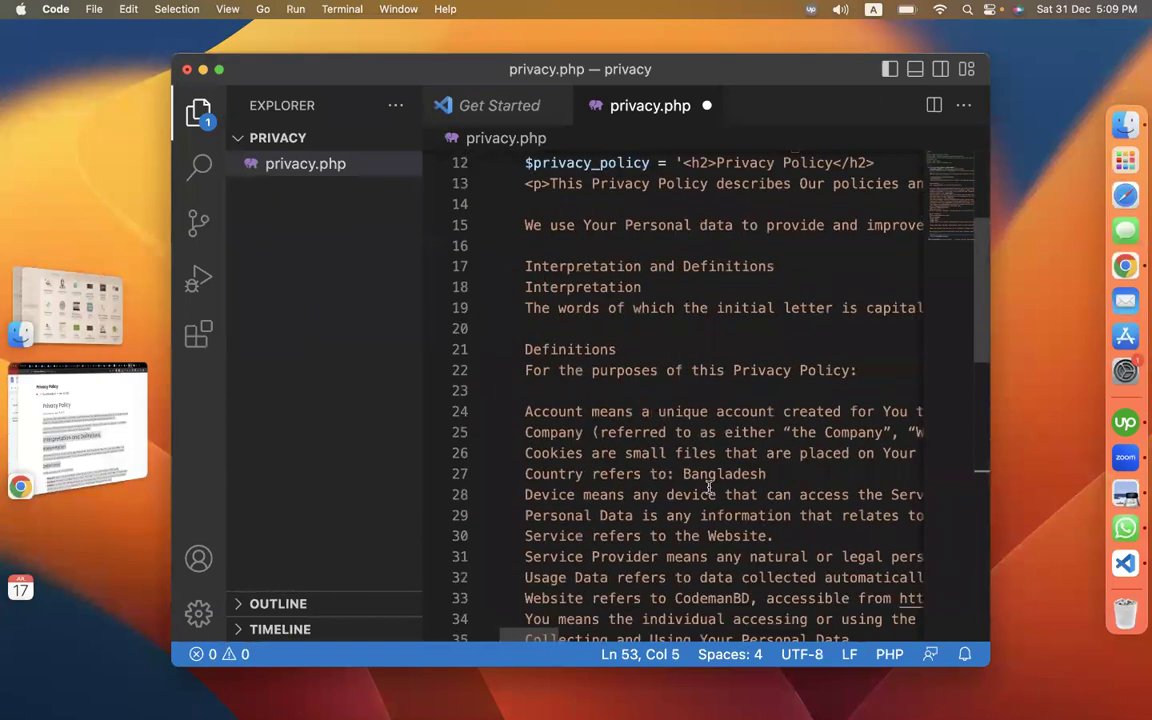
scroll(708, 487, "up", 4)
scroll(708, 487, "right", 1)
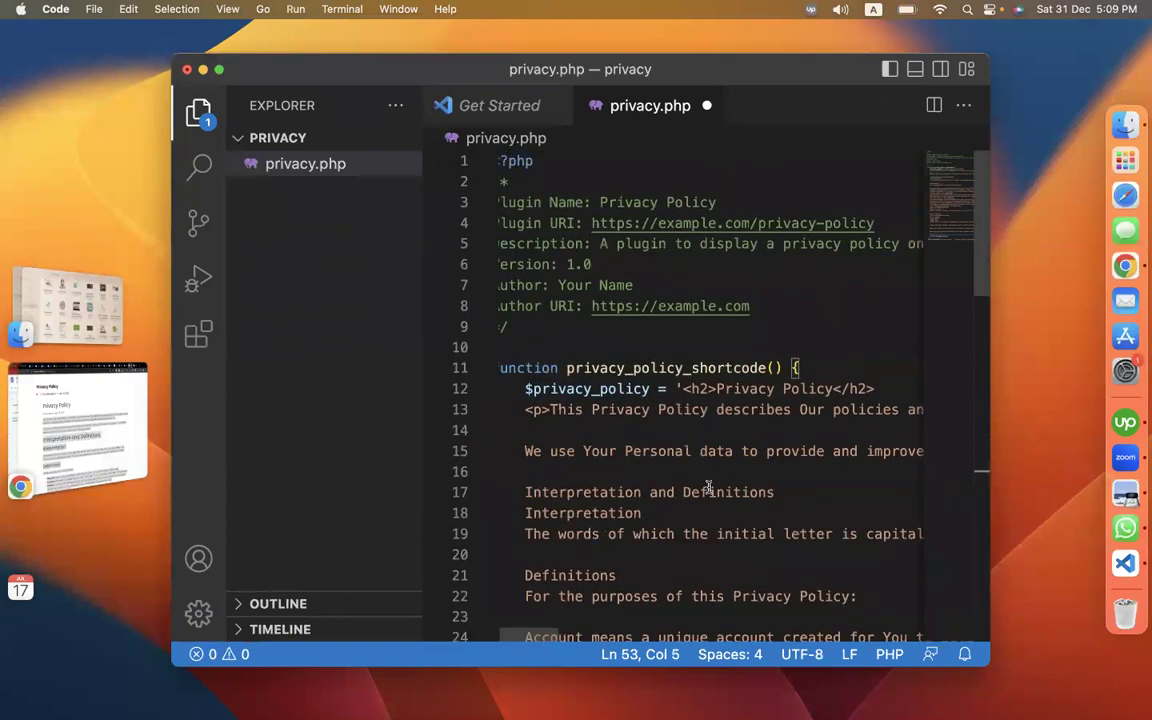
scroll(708, 487, "down", 18)
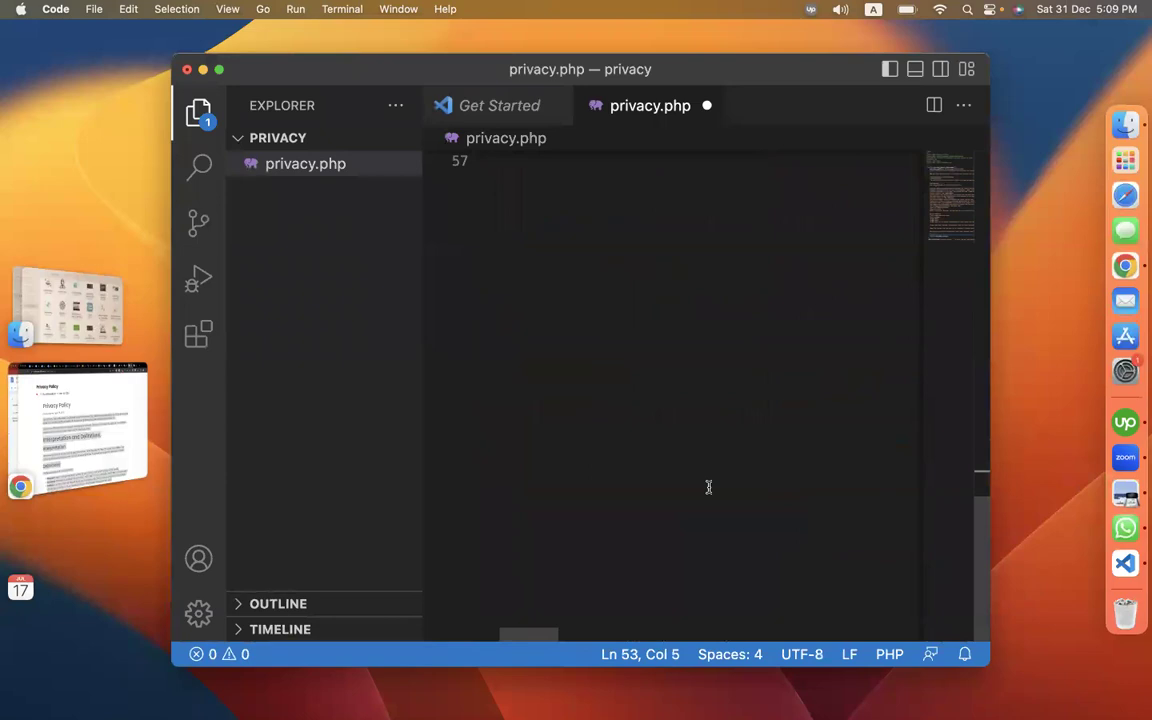
key("super+s")
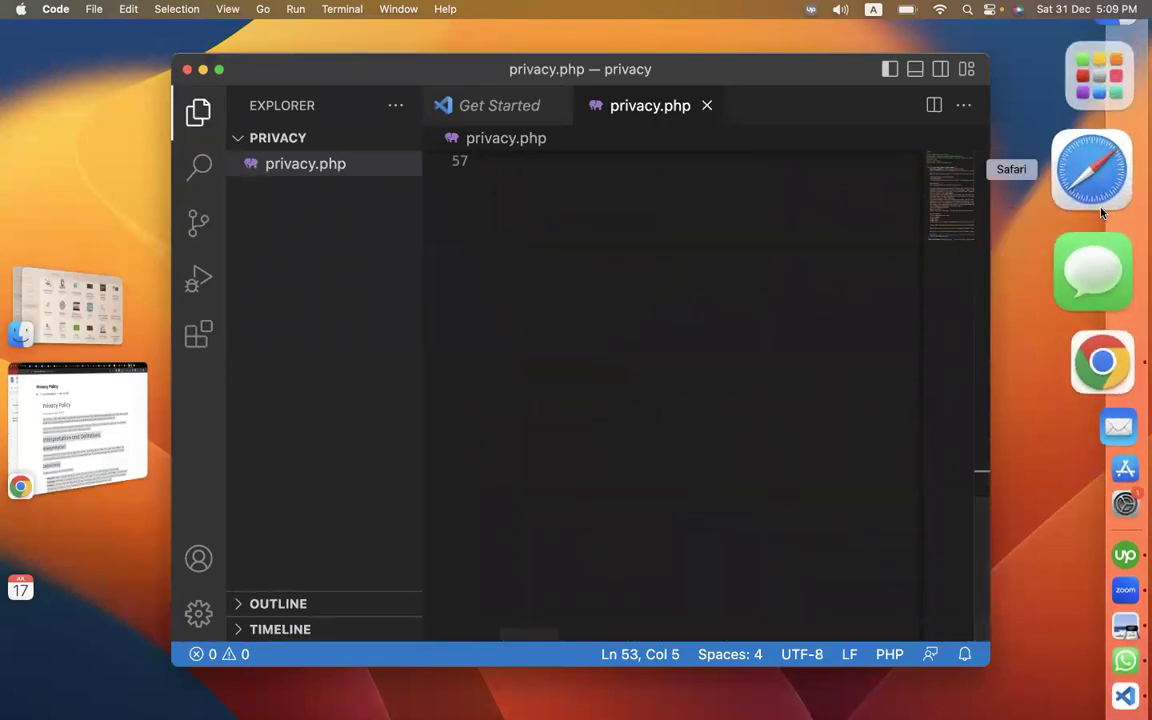
Step: In ChatGPT's reply, select the step 7 activation instruction and the step 8 [privacy_policy] shortcode
left_click(1099, 281)
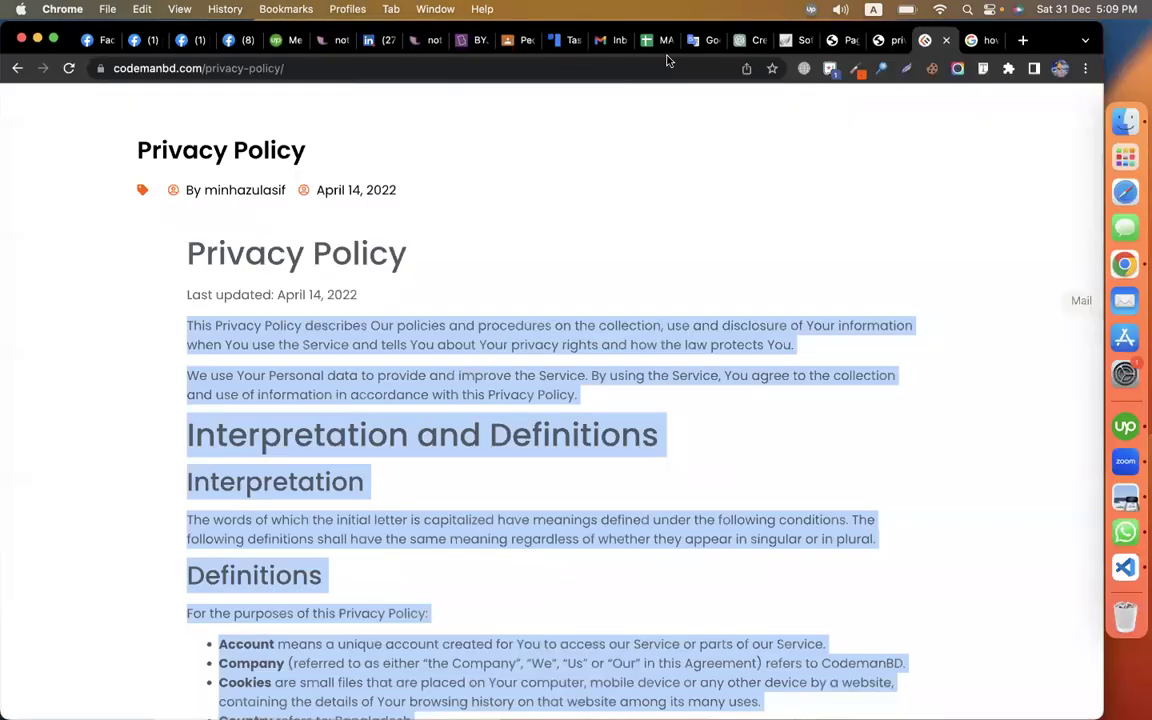
left_click(758, 41)
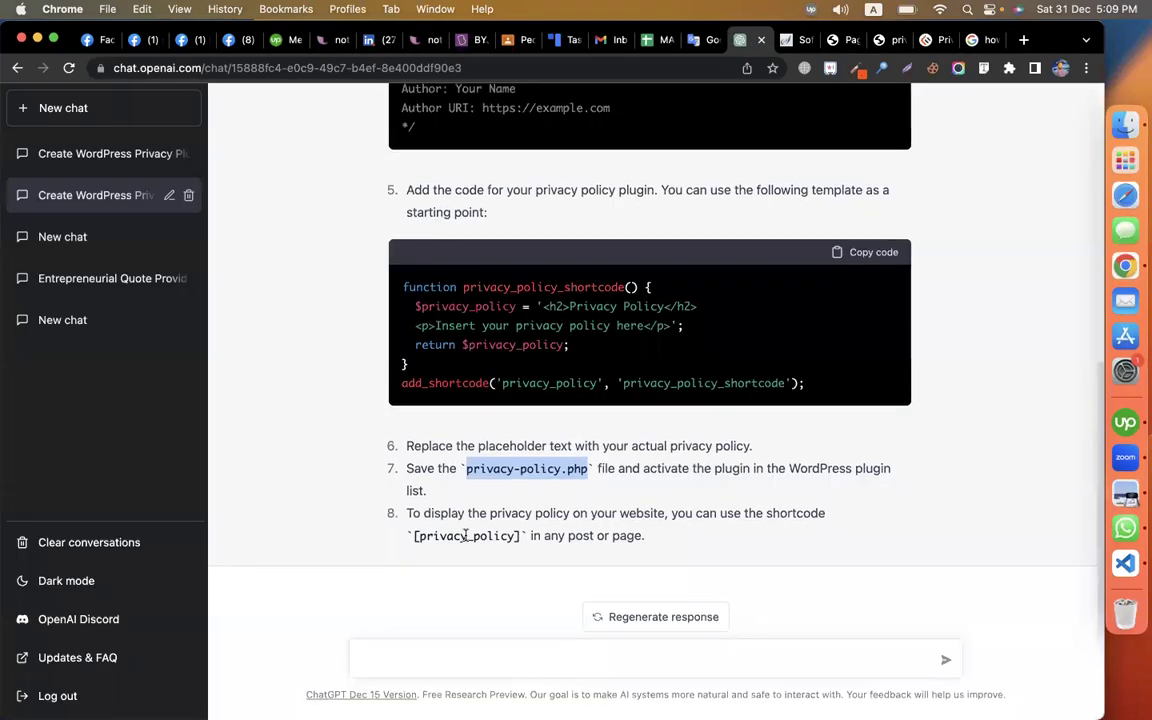
left_click(357, 504)
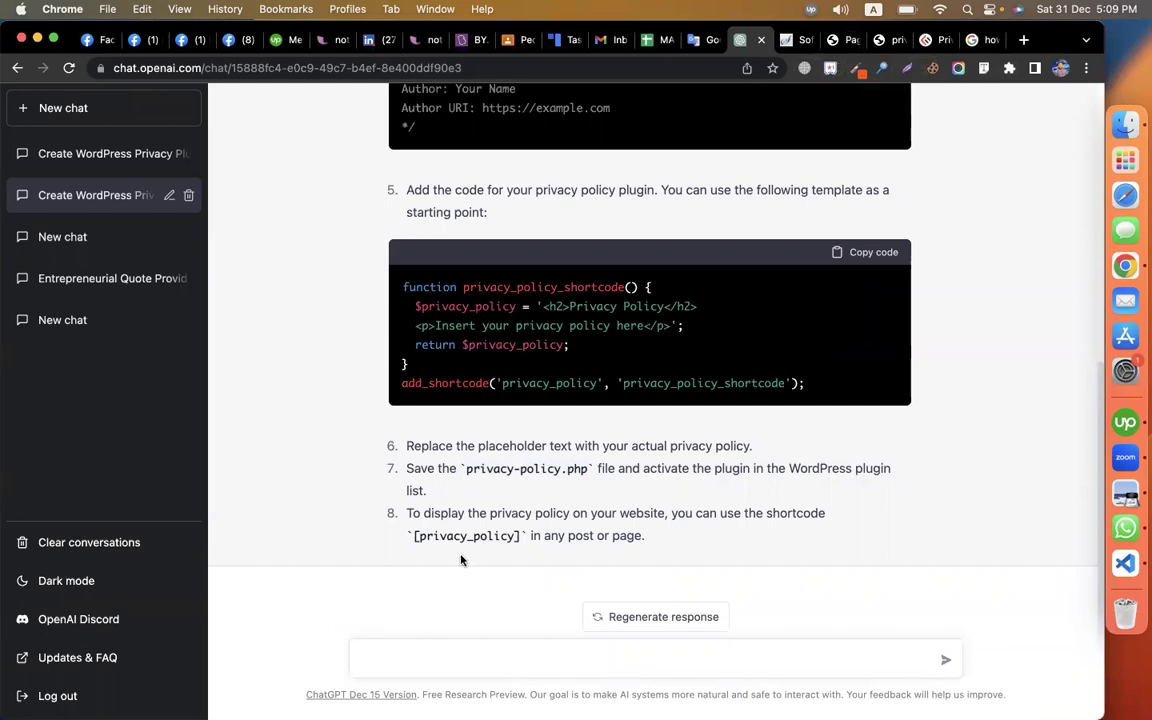
left_click_drag(632, 468, 807, 468)
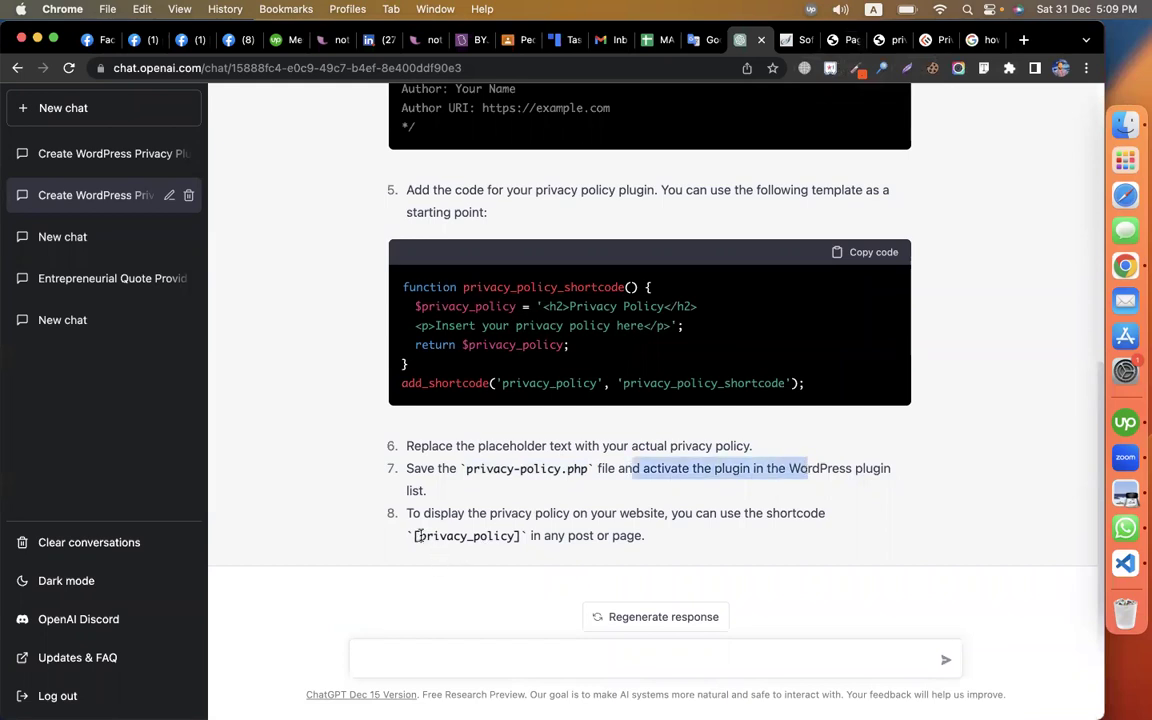
left_click_drag(413, 535, 521, 535)
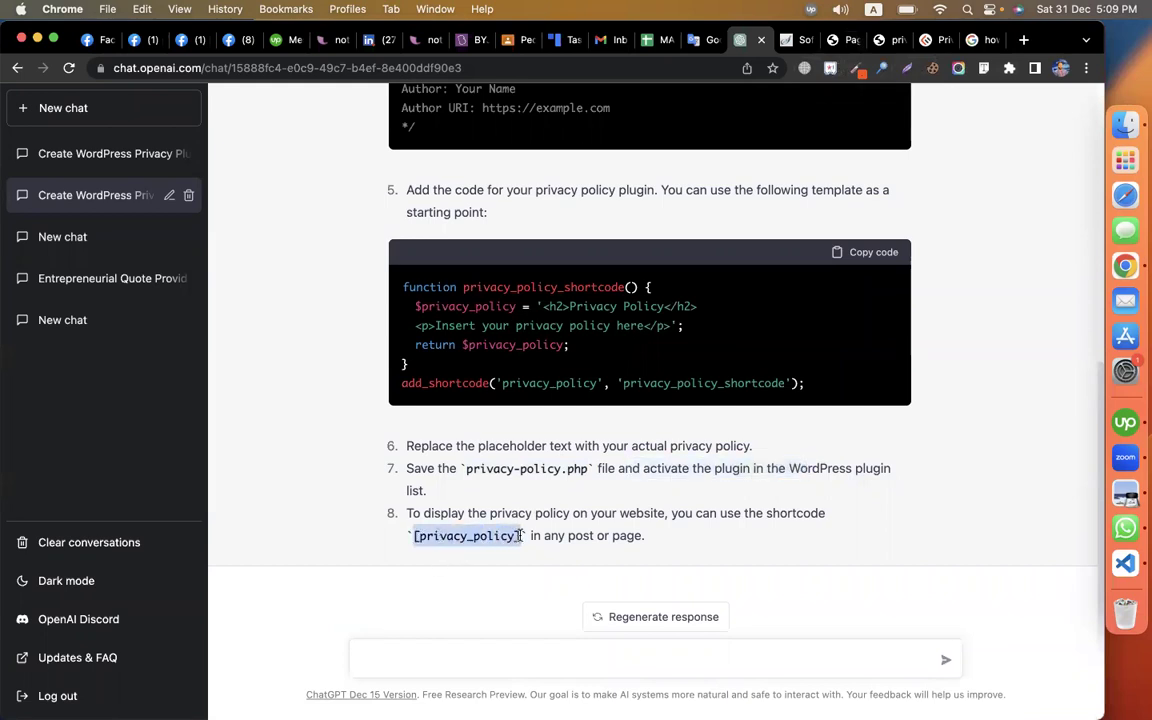
left_click(840, 40)
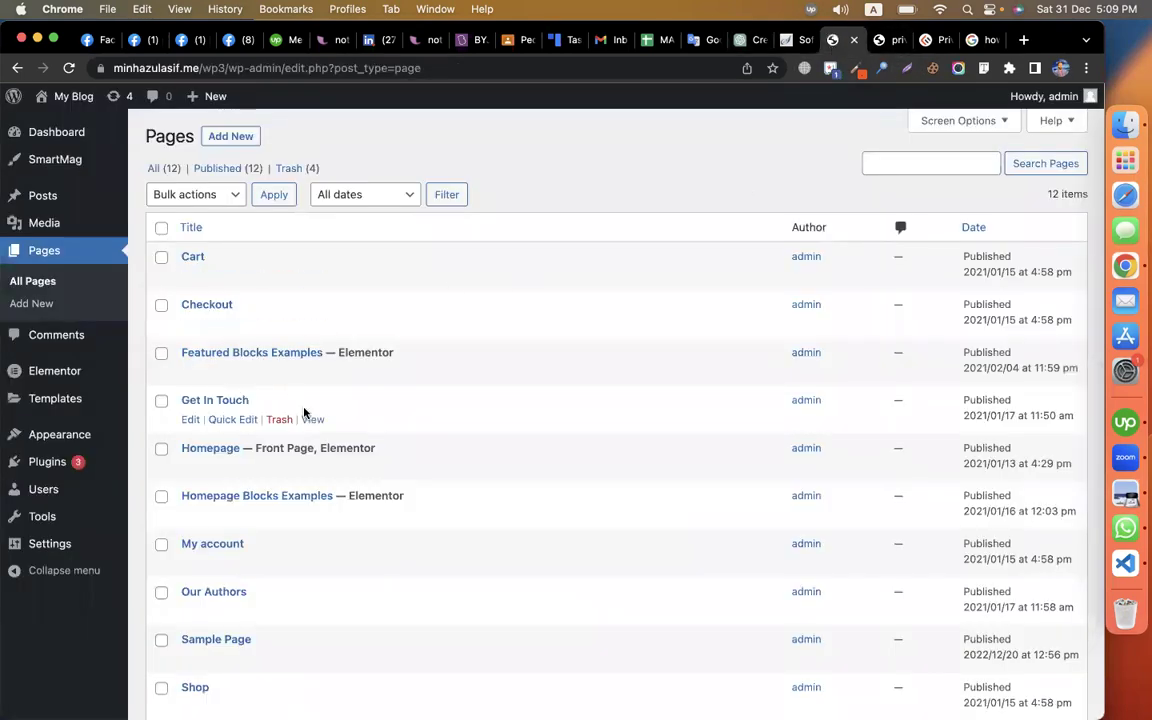
Step: Go to Plugins > Add New, reveal the Upload Plugin form, and start choosing a zip file
scroll(303, 411, "down", 4)
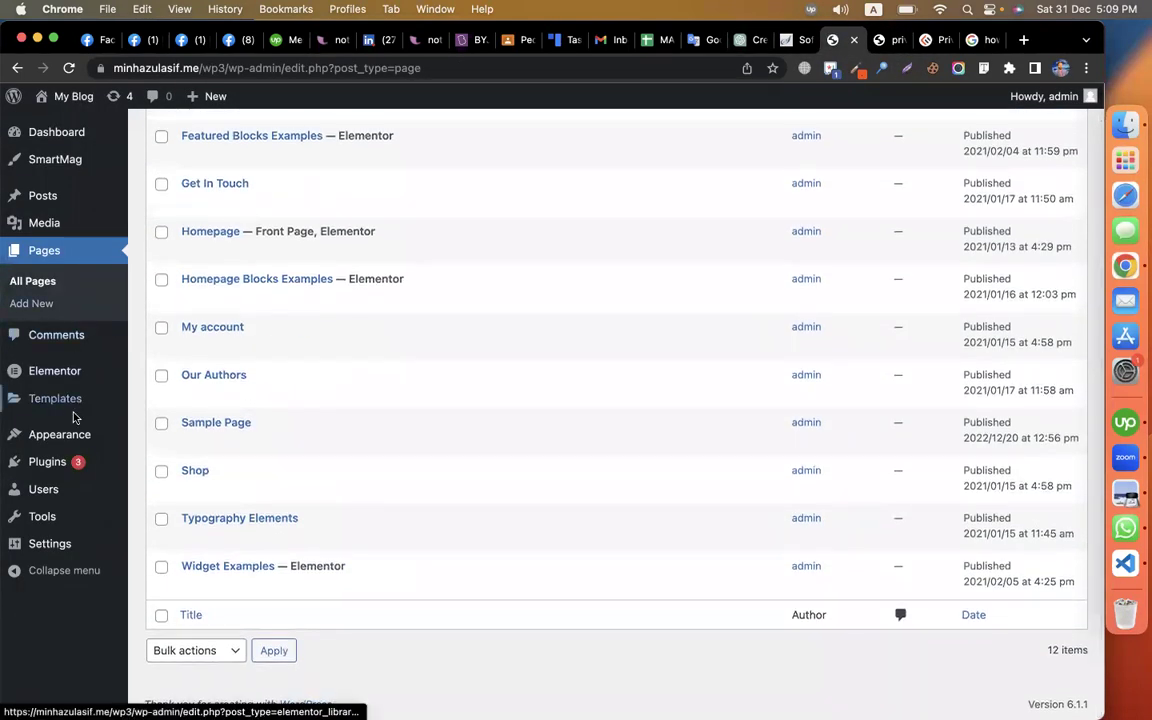
mouse_move(65, 462)
left_click(172, 487)
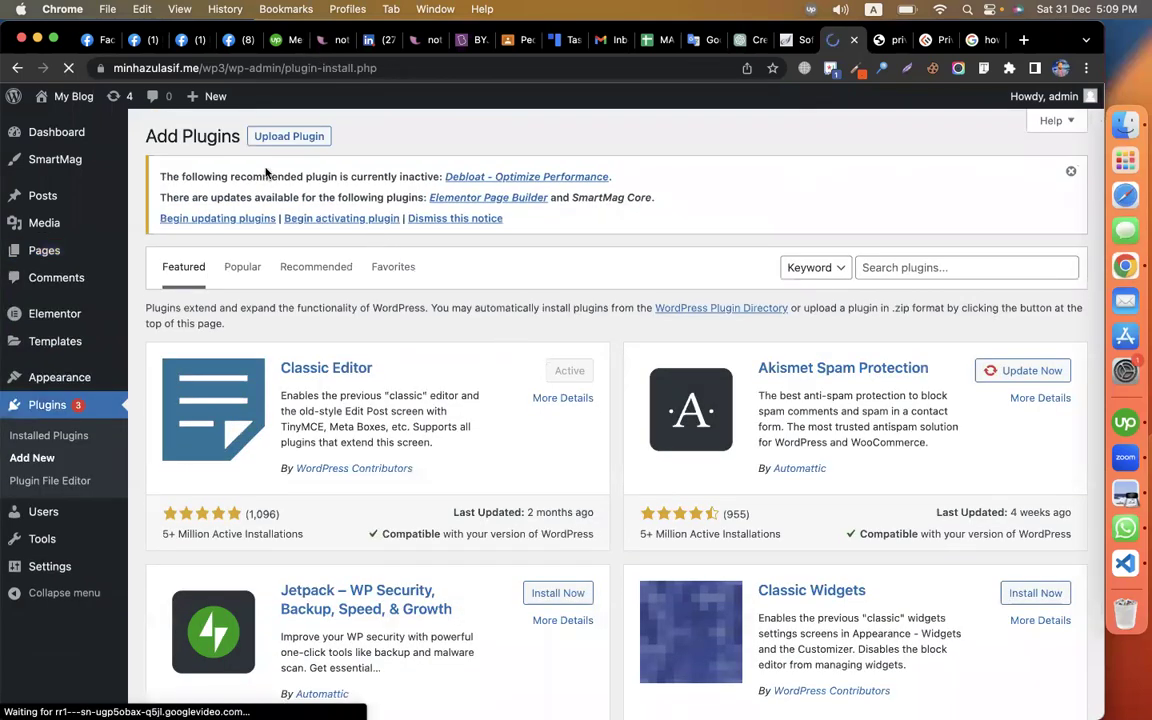
left_click(289, 136)
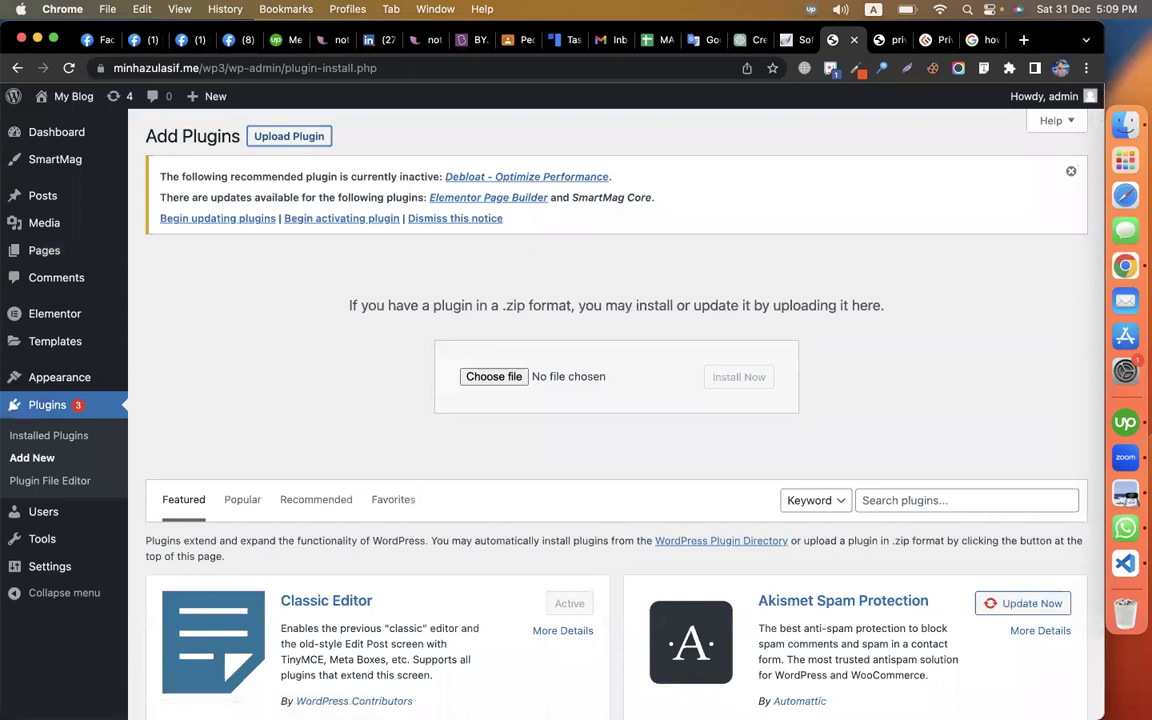
left_click(503, 377)
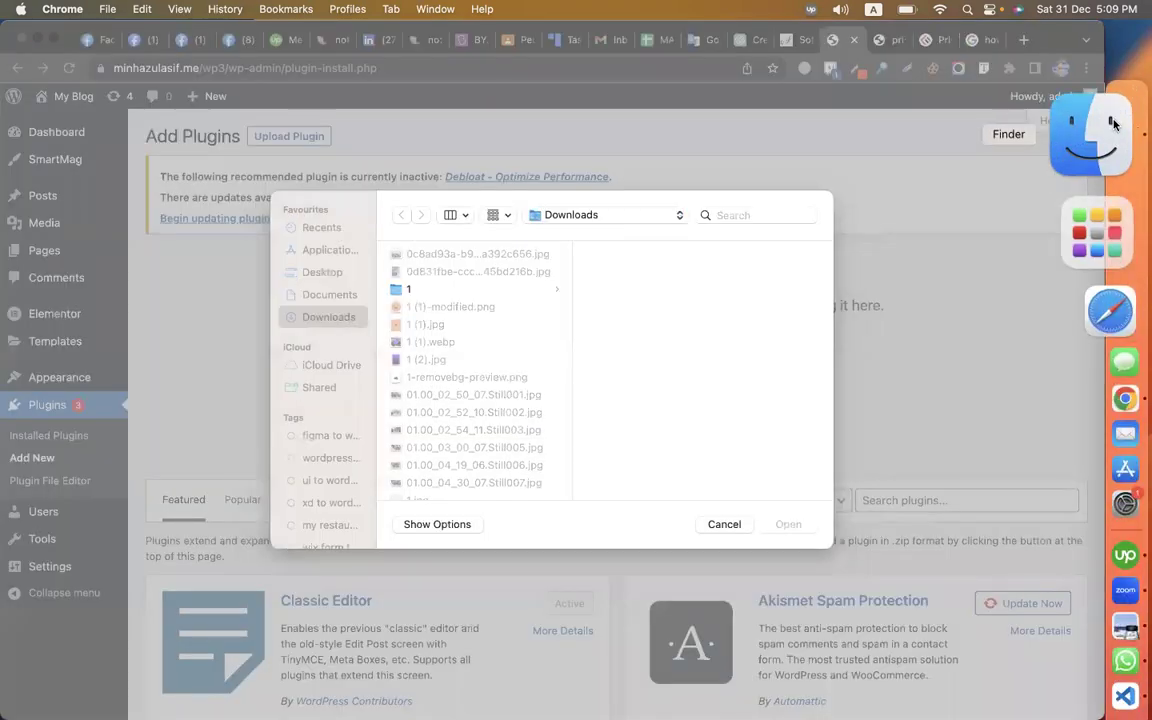
Step: Zip the privacy folder in Finder's Downloads into a 2 KB privacy.zip
left_click(1100, 132)
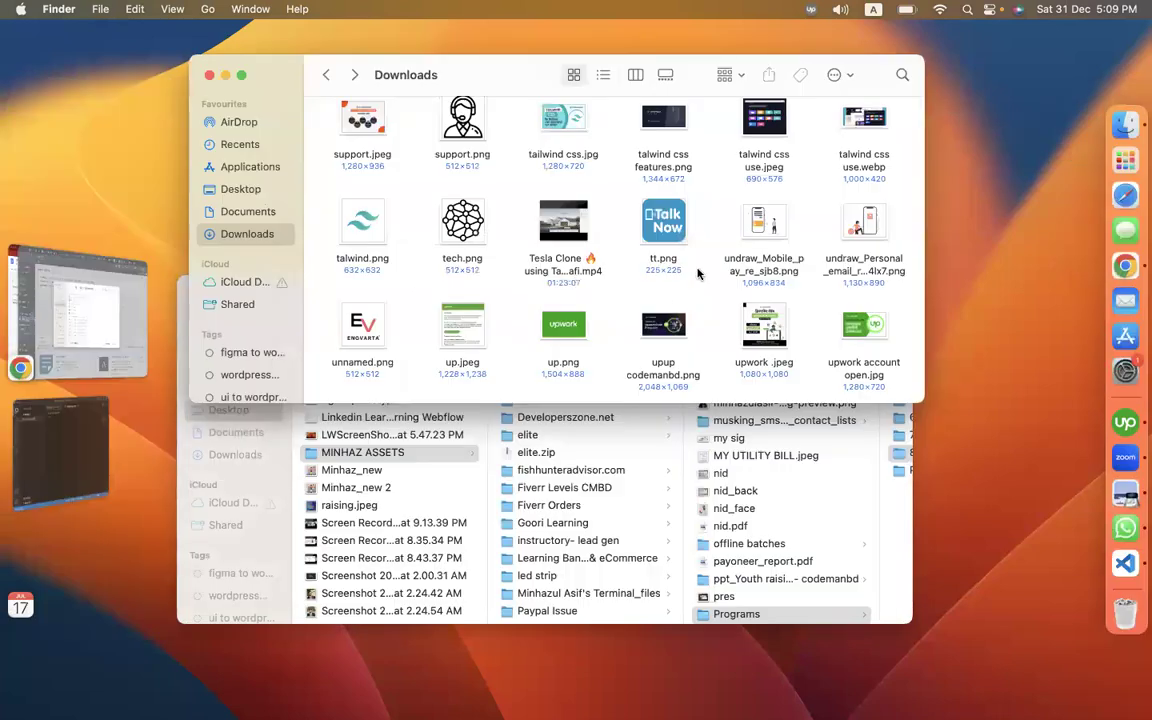
key("p")
key("r")
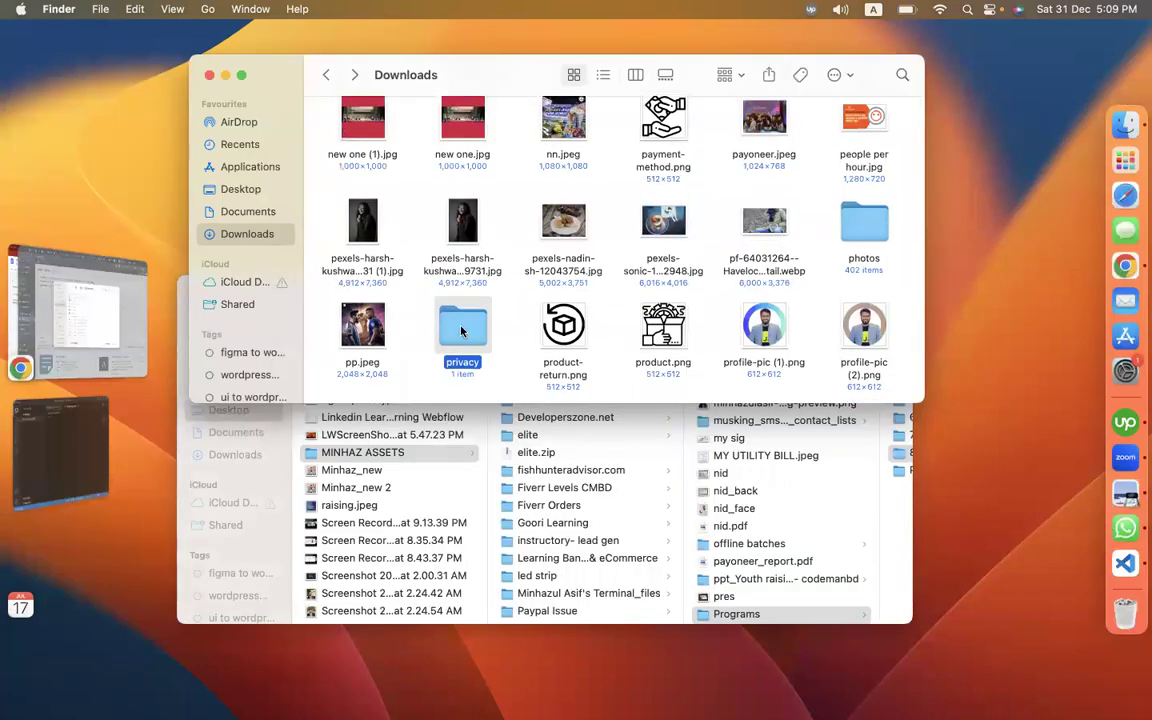
right_click(461, 331)
left_click(520, 424)
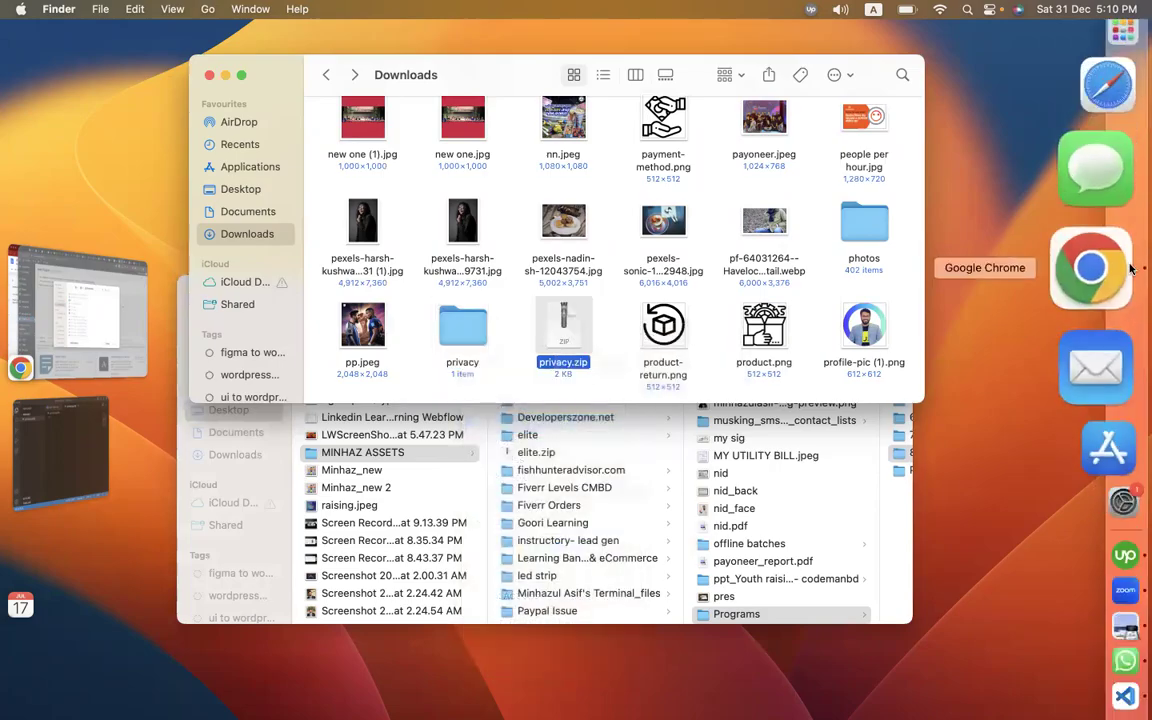
left_click(1090, 267)
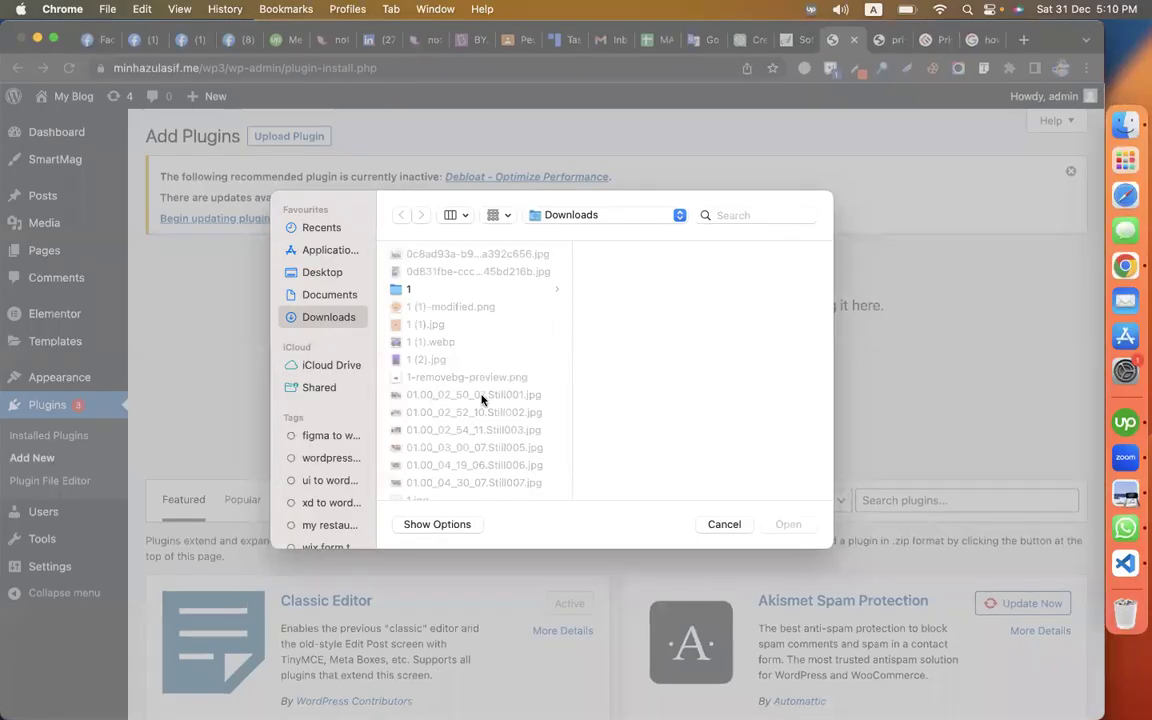
Step: Upload privacy.zip from Downloads, then install and activate the privacy plugin
type("priv")
scroll(481, 400, "down", 2)
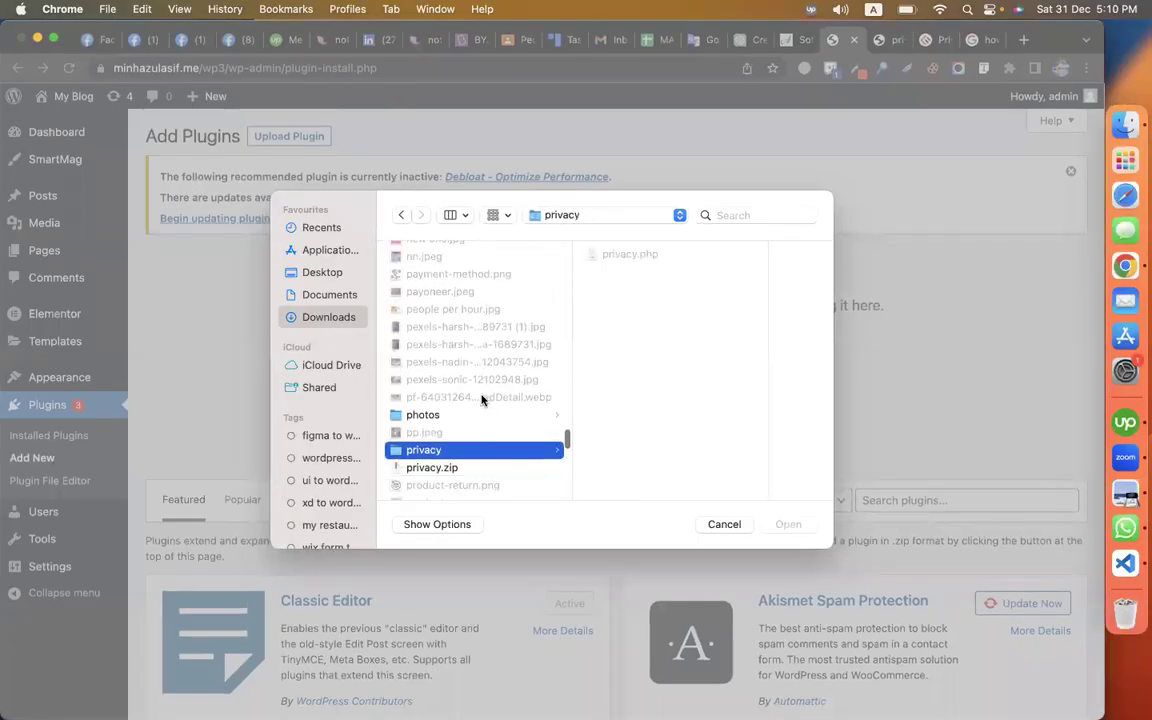
double_click(432, 466)
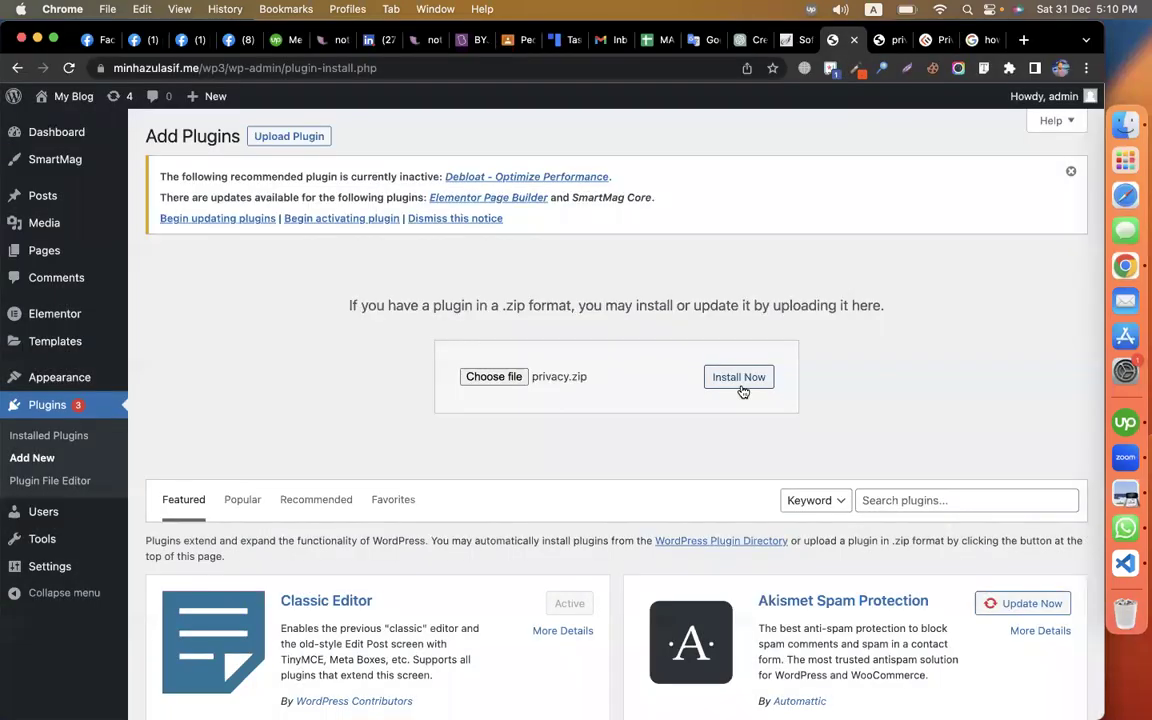
left_click(742, 389)
left_click(195, 448)
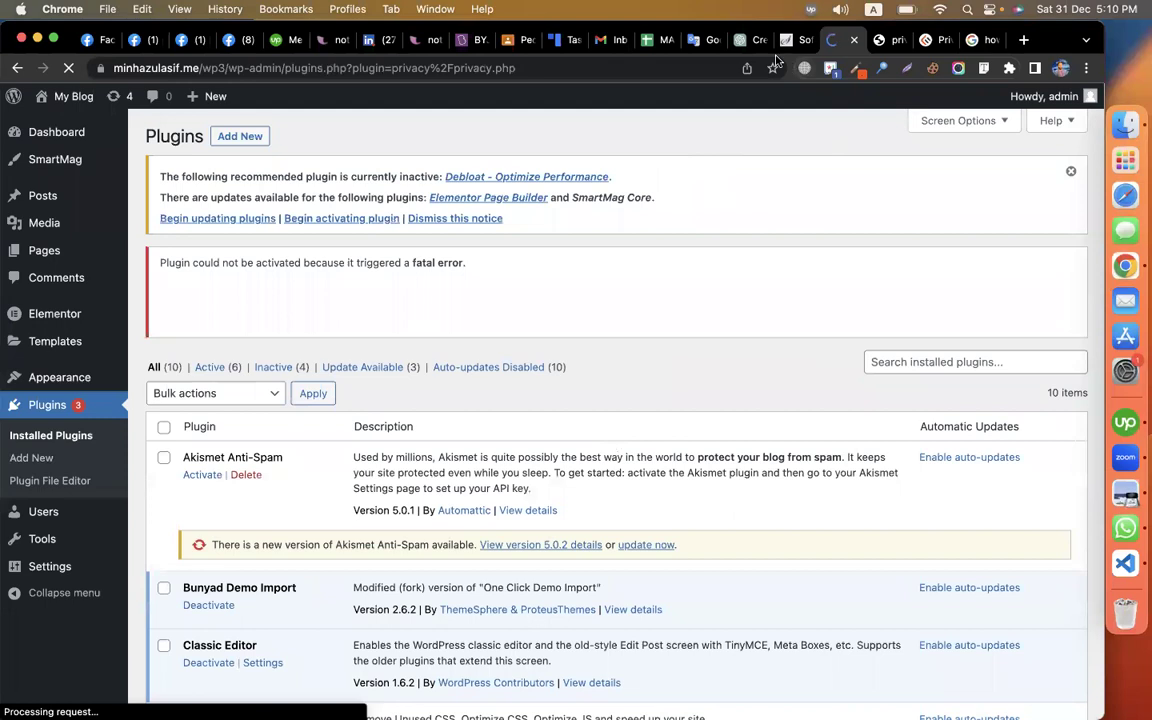
Step: Reselect the [privacy_policy] shortcode in the ChatGPT answer
left_click(745, 40)
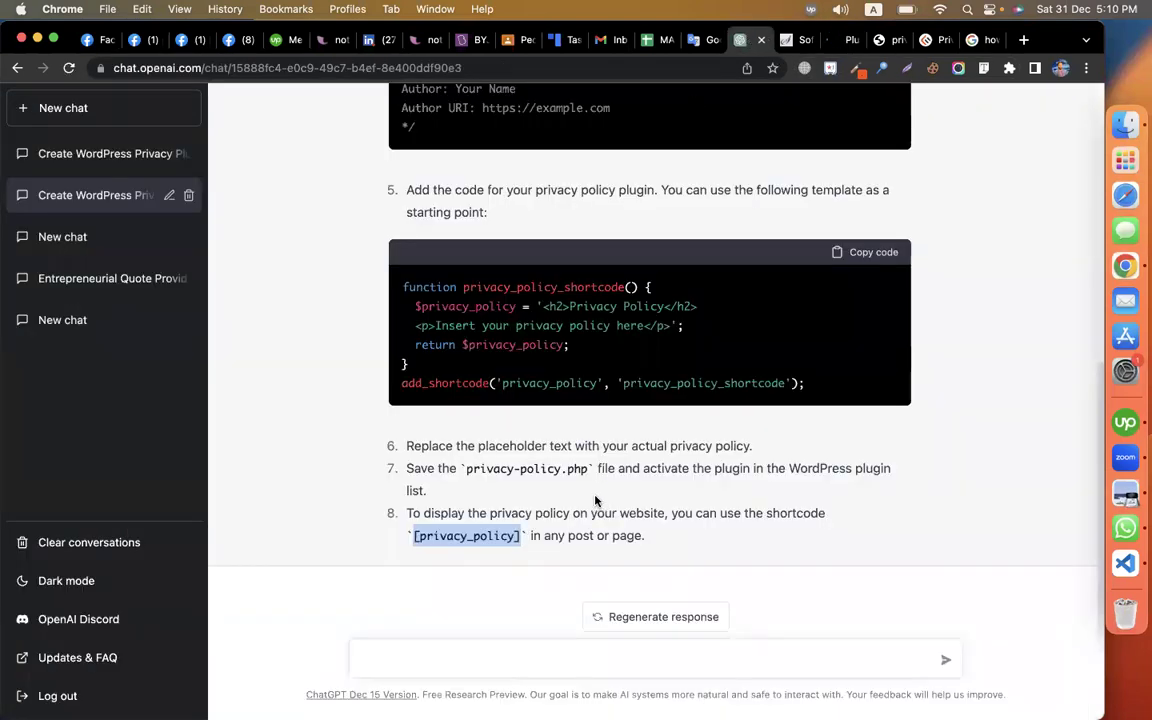
left_click(451, 537)
left_click_drag(451, 537, 517, 537)
key("cmd+c")
Step: Back in WordPress, start a new page via Pages > Add New
left_click(832, 40)
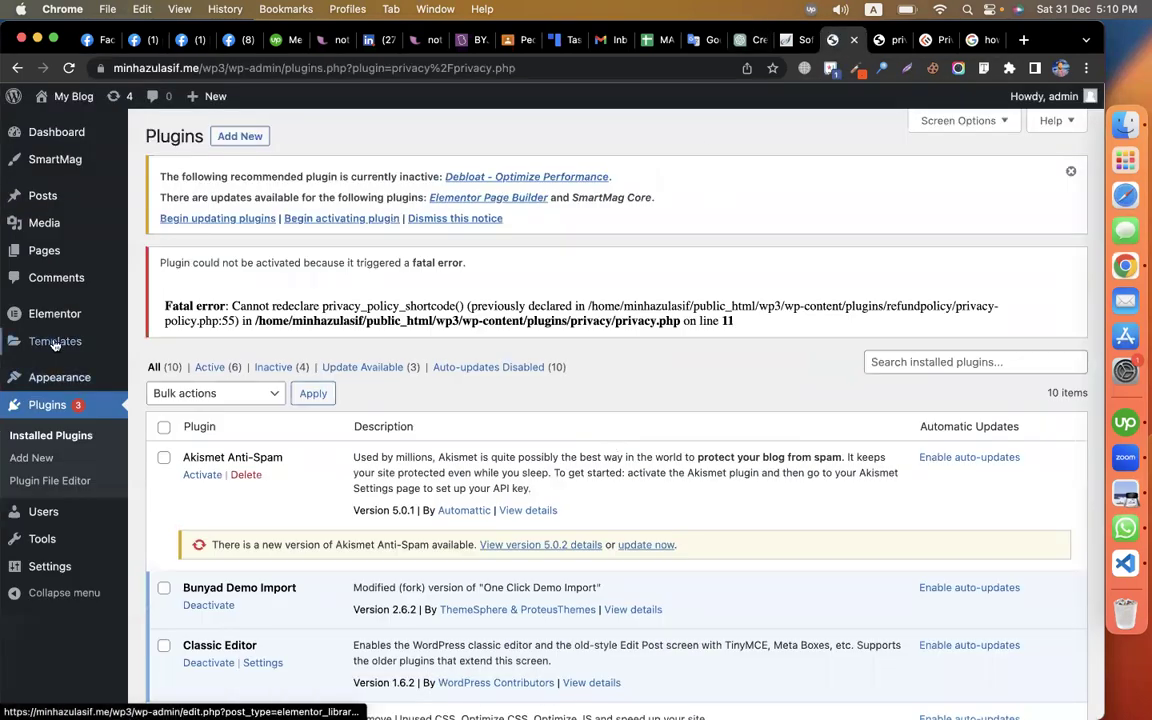
mouse_move(29, 249)
left_click(166, 275)
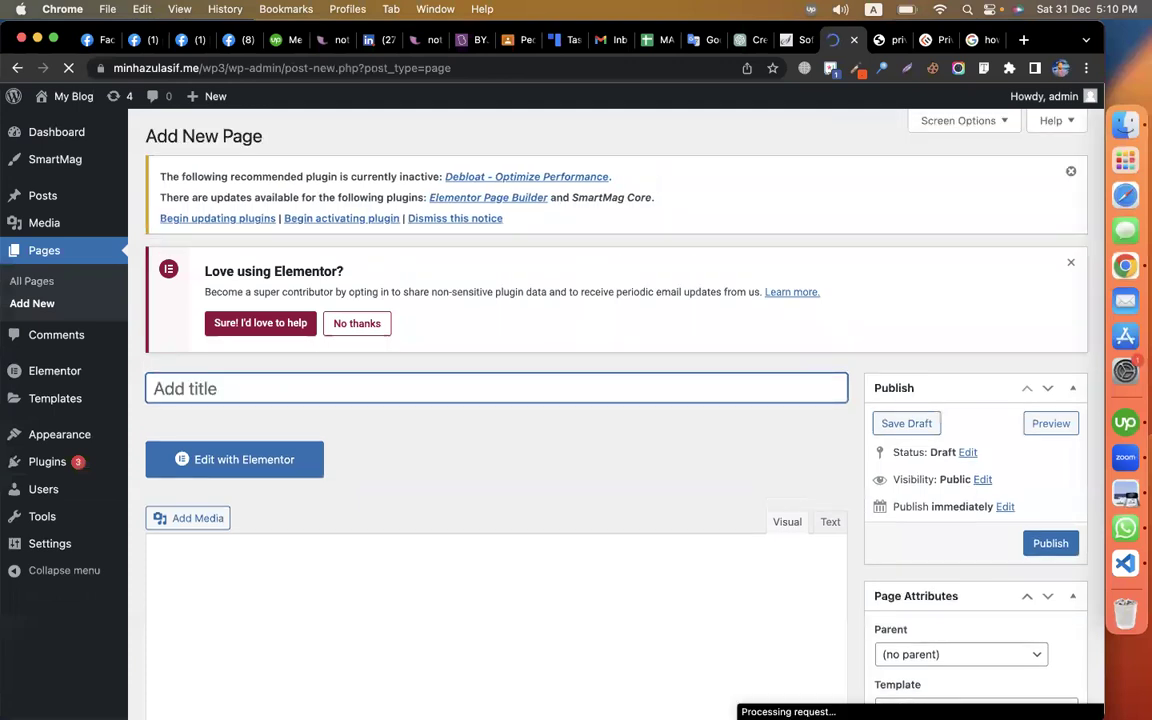
Step: Publish a page titled 'Privacy' whose body is the pasted [privacy_policy] shortcode
left_click(249, 388)
type("Privacy")
scroll(320, 470, "down", 2)
left_click(309, 486)
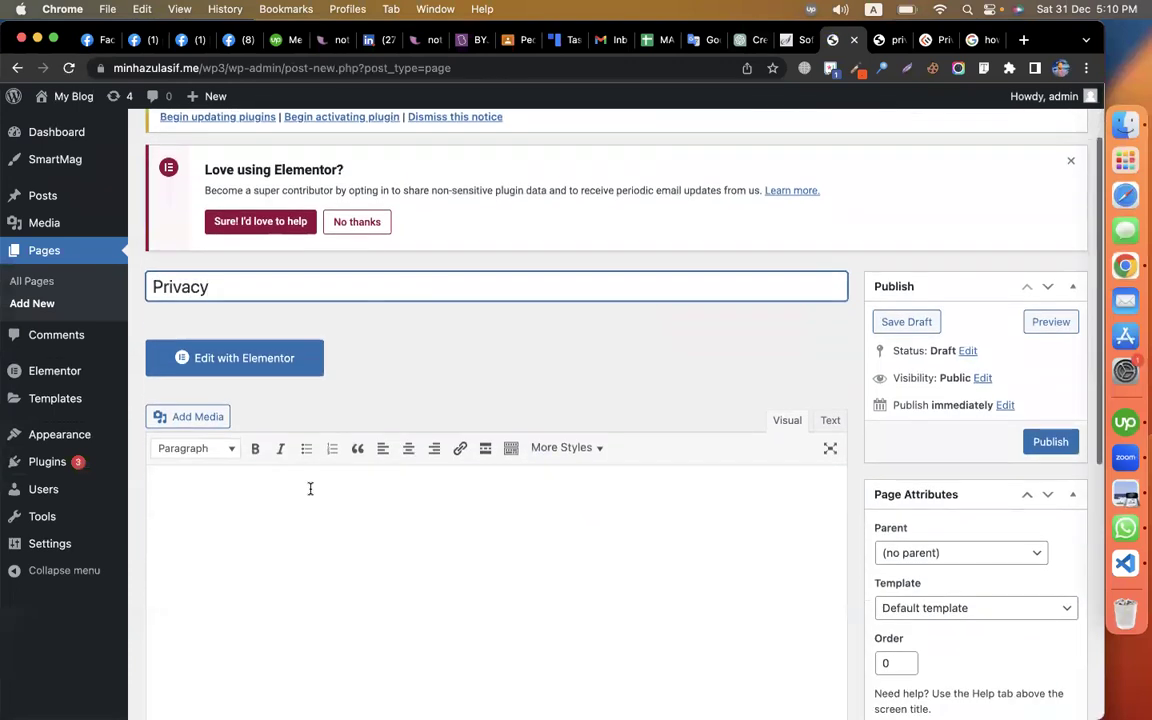
key("cmd+v")
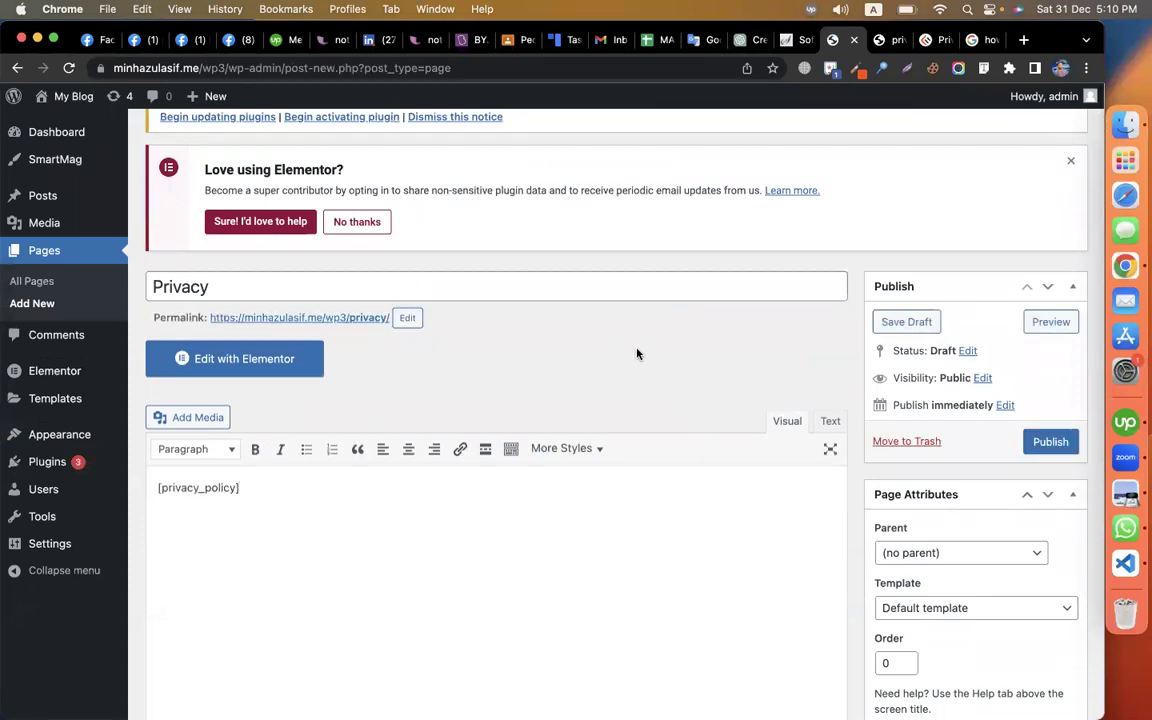
left_click(1050, 441)
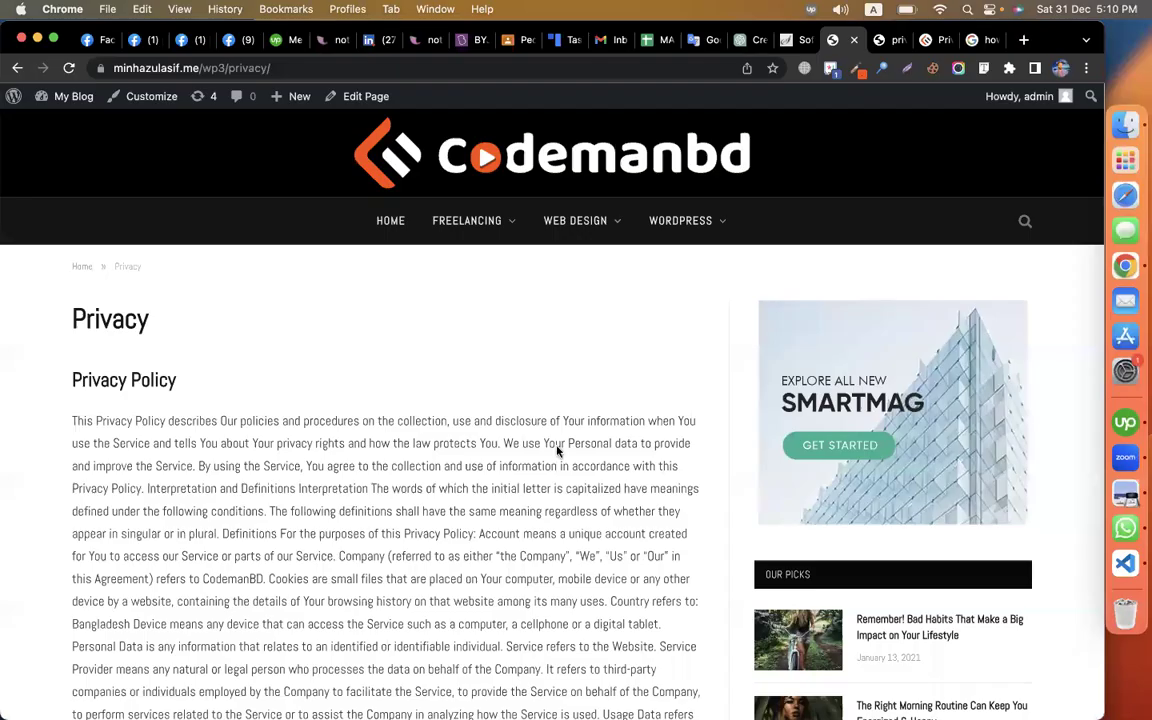
Step: Scroll through the live Privacy page's policy text, then go back to ChatGPT
scroll(557, 451, "down", 5)
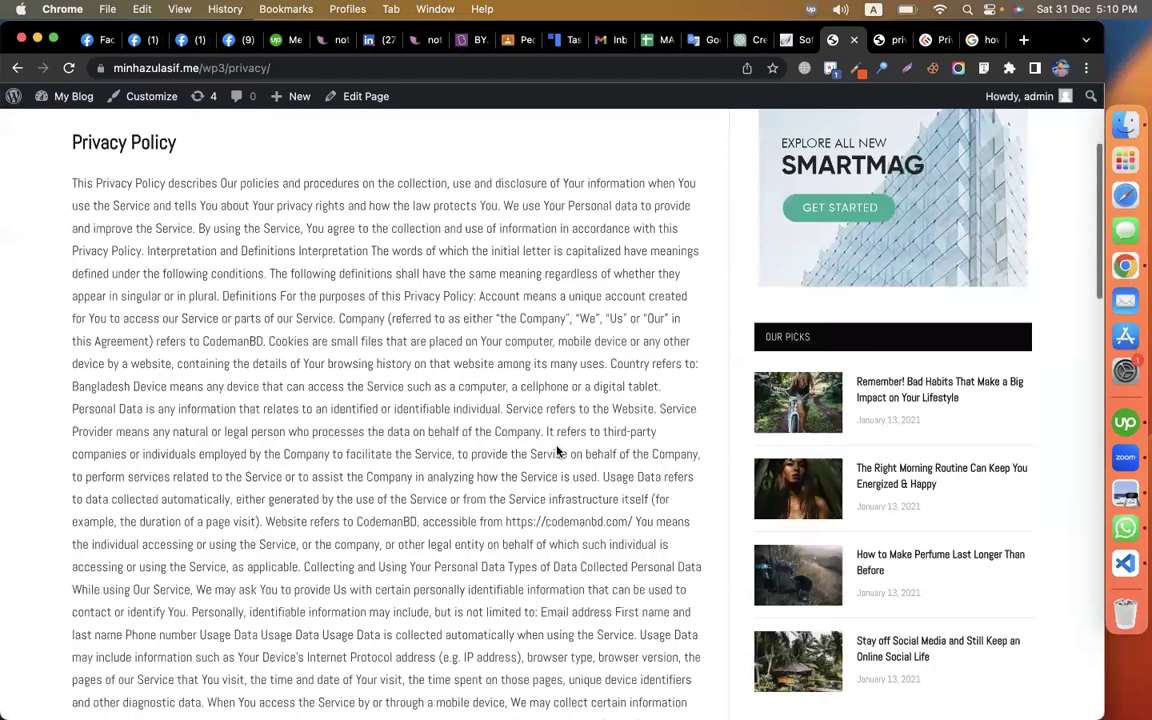
scroll(557, 451, "down", 1)
scroll(557, 446, "up", 3)
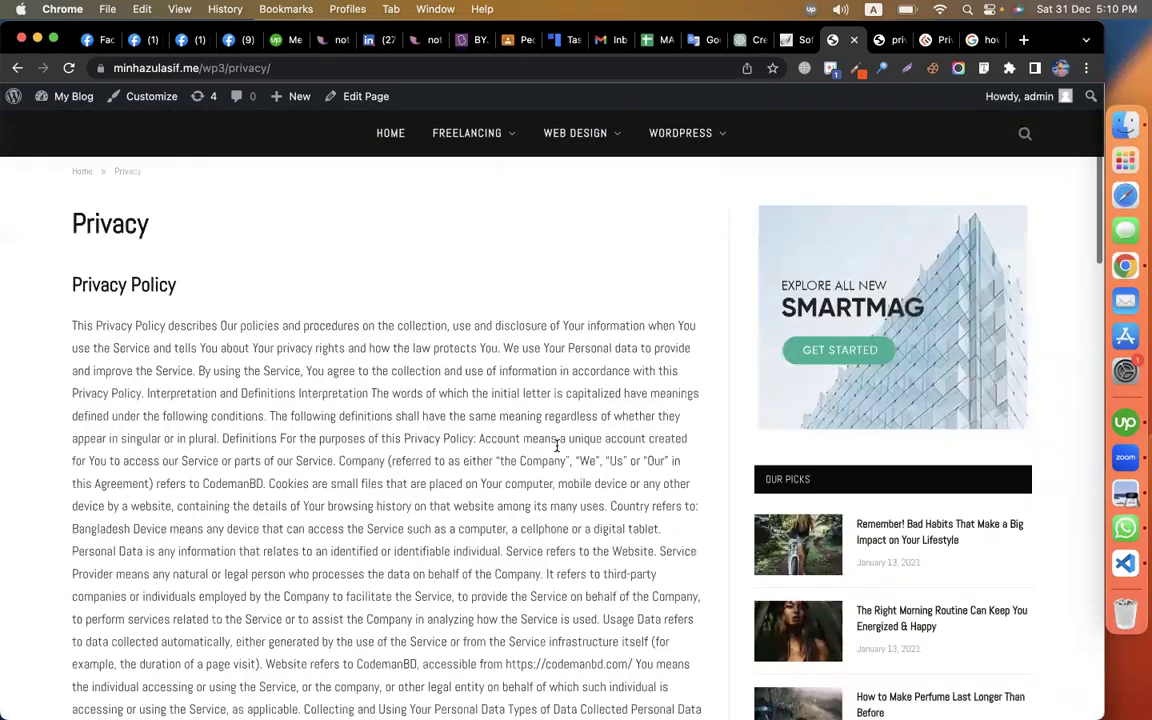
scroll(557, 446, "up", 2)
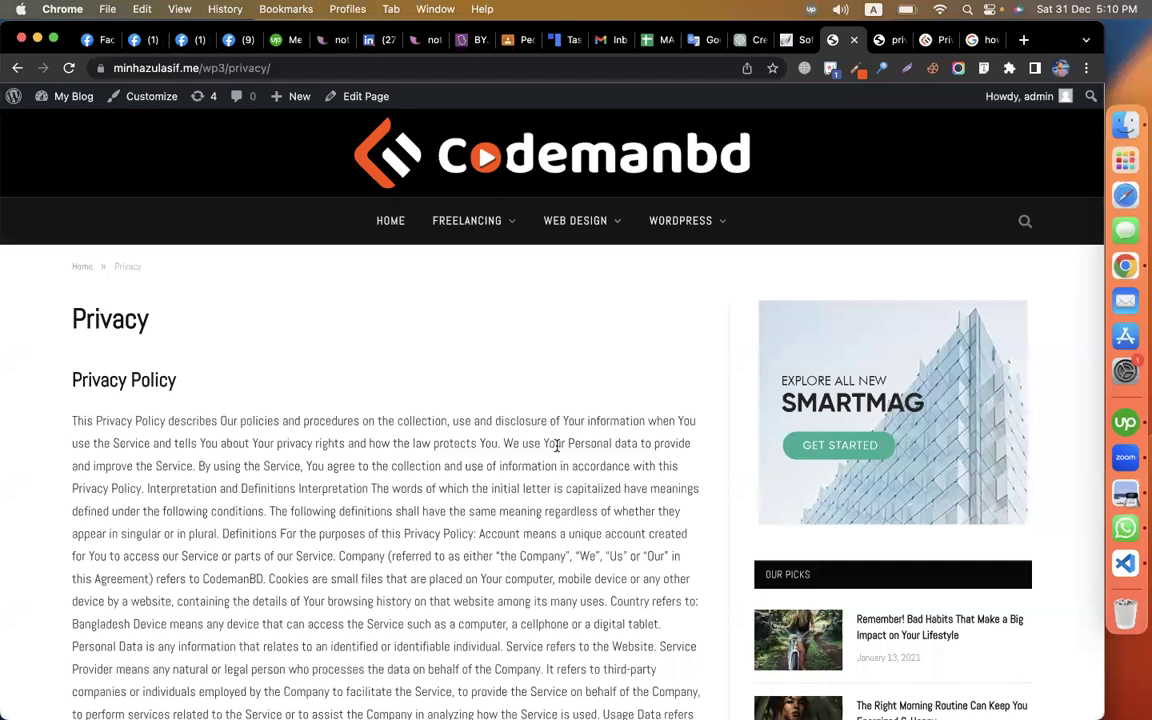
left_click(745, 40)
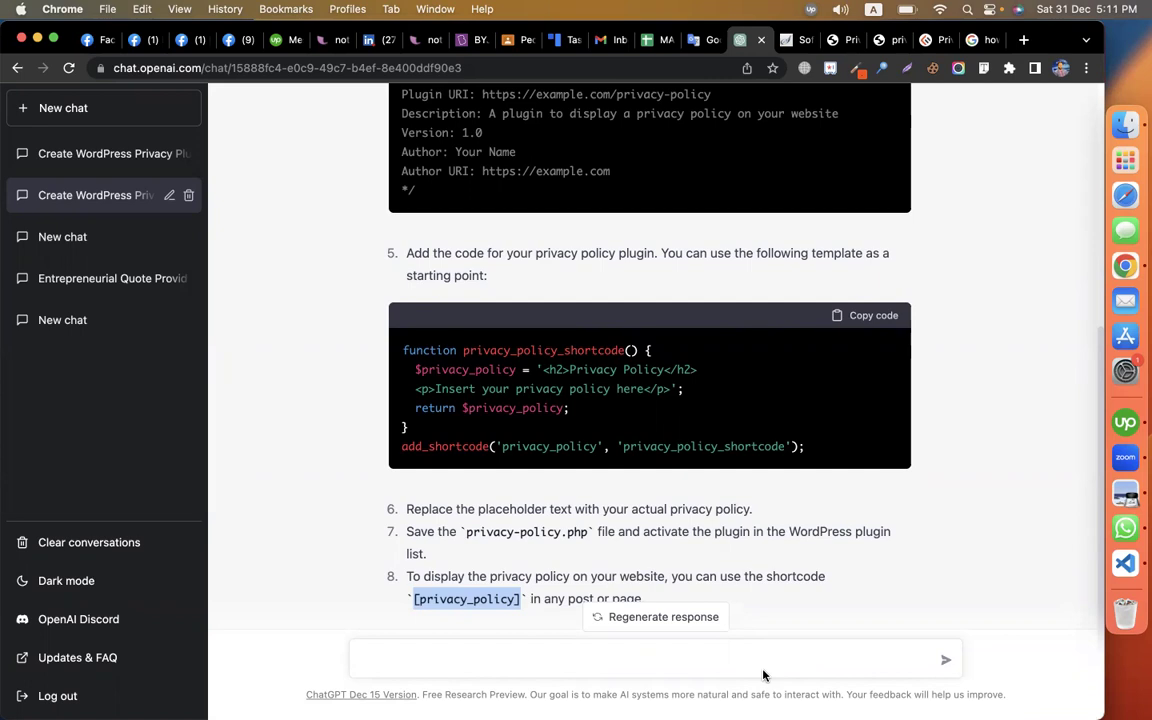
Step: In a new chat, ask for an awesome headline on how to be a good student
left_click(73, 107)
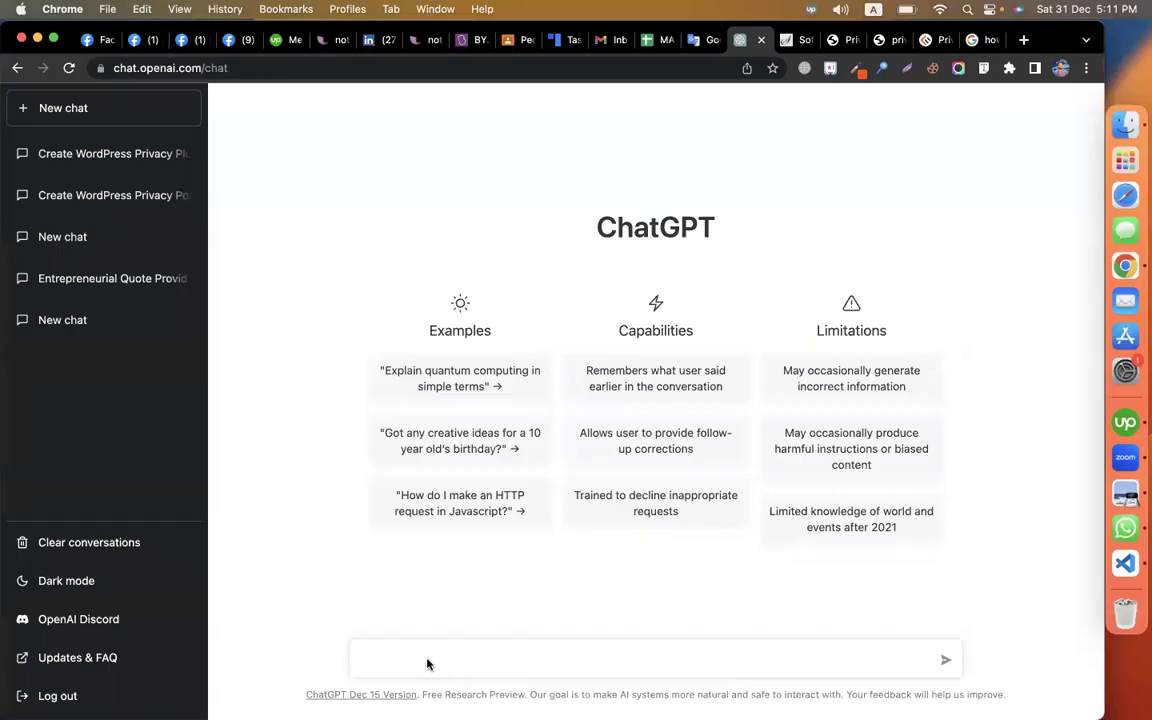
type("Cr")
type("ite ")
type("an awesome hea")
type("dlin")
type("e on How to be")
type(" a good student")
key("Return")
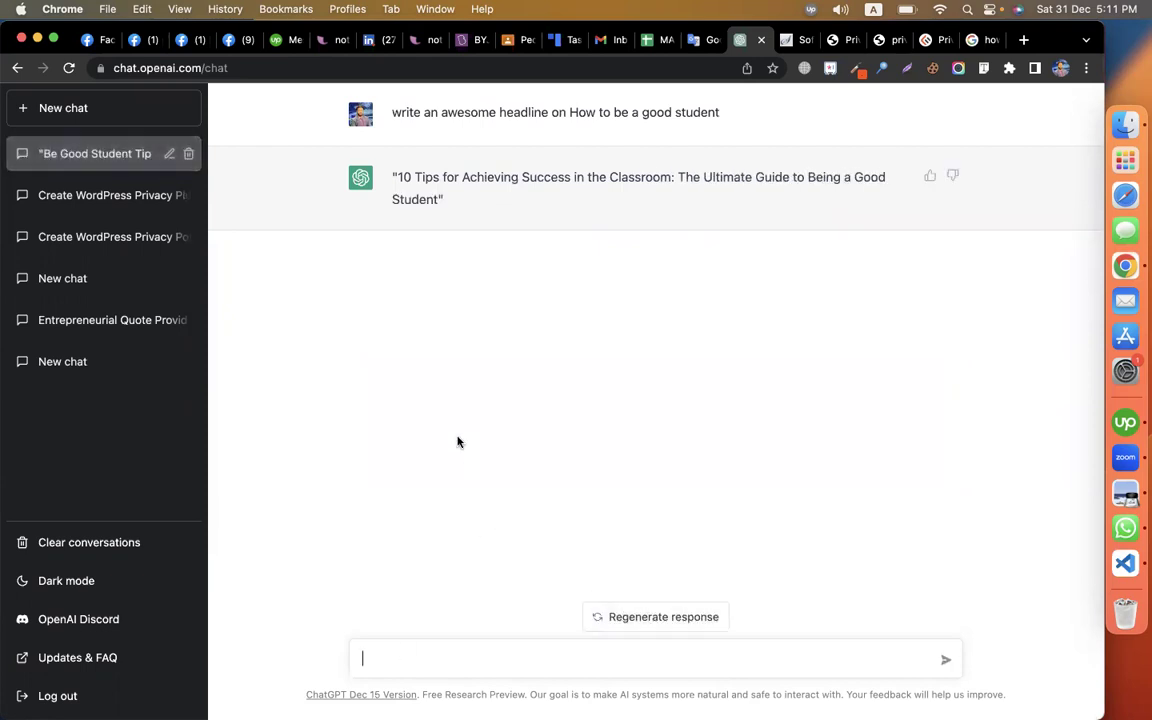
Step: Regenerate the headline twice, then page back to version 1 of 3
left_click(644, 617)
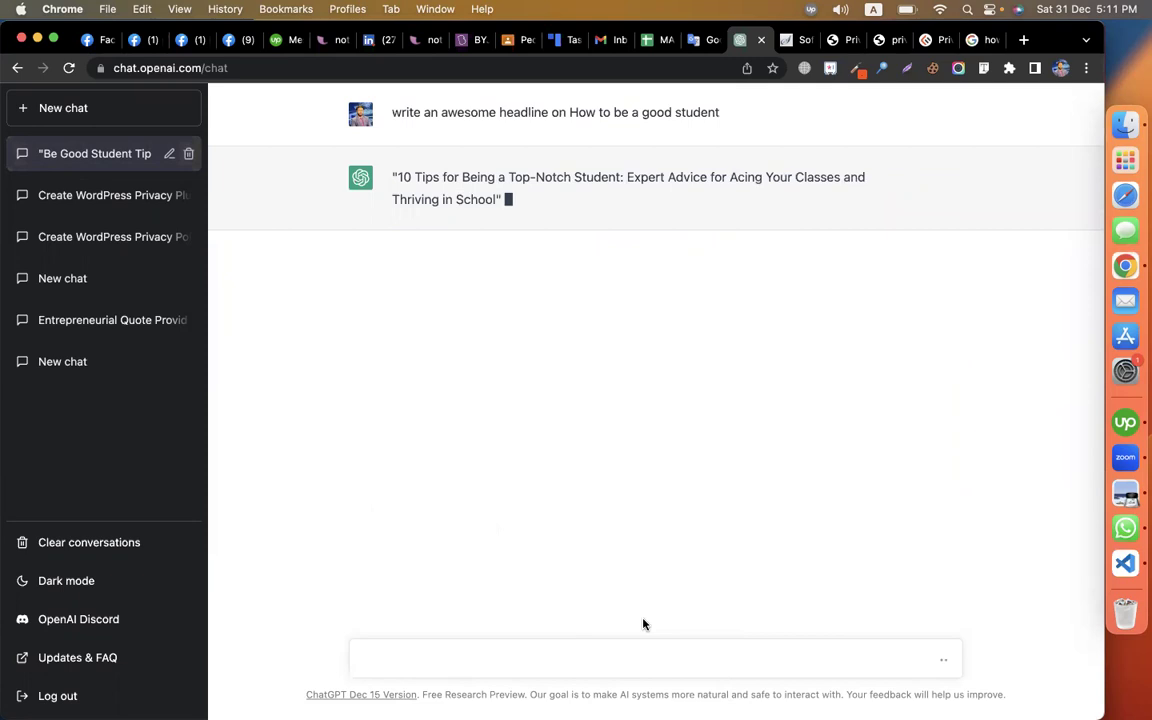
left_click(620, 622)
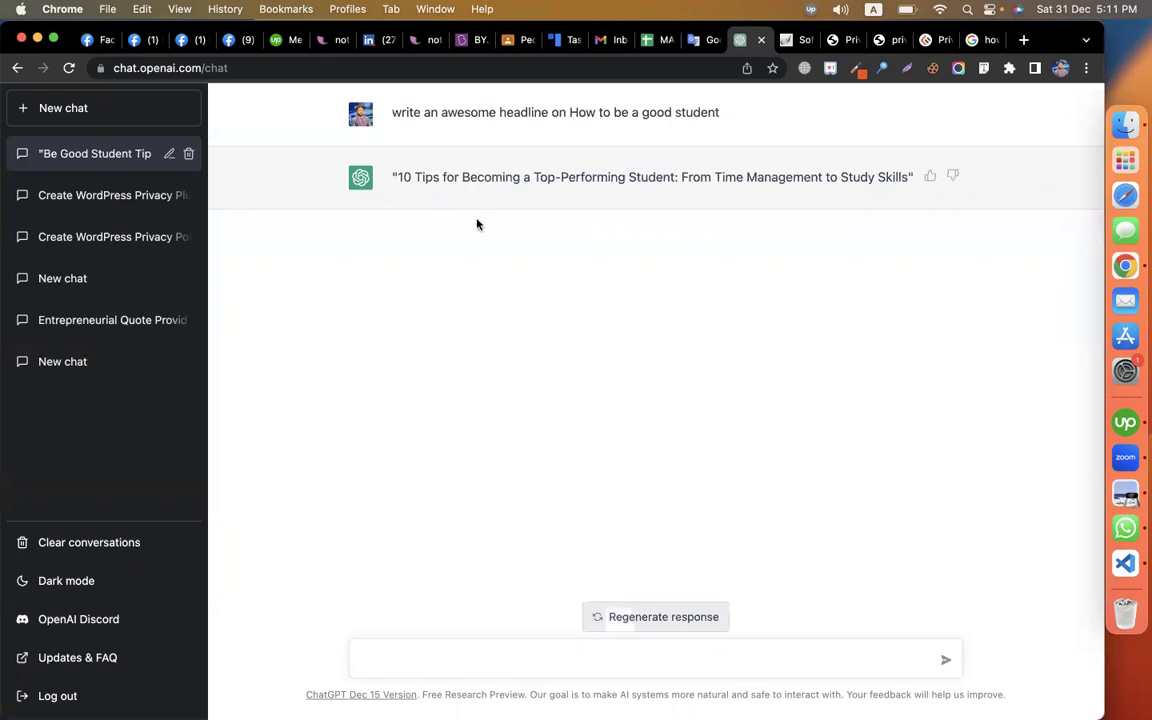
mouse_move(312, 178)
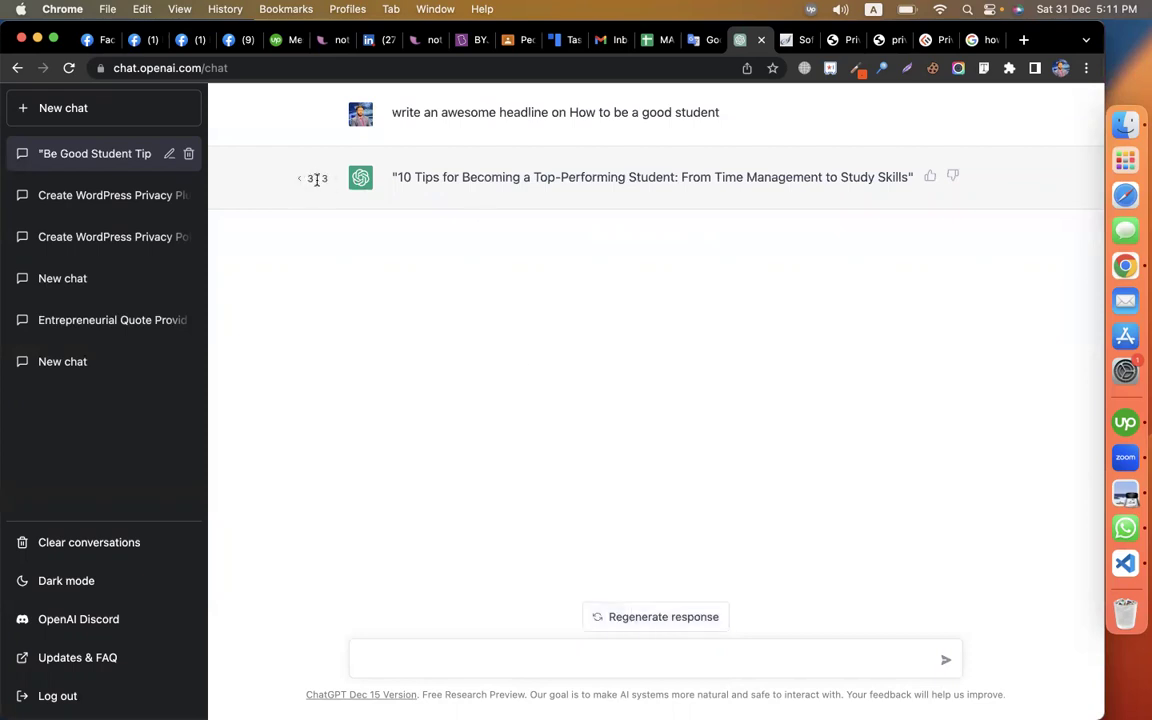
left_click(300, 182)
left_click(300, 182)
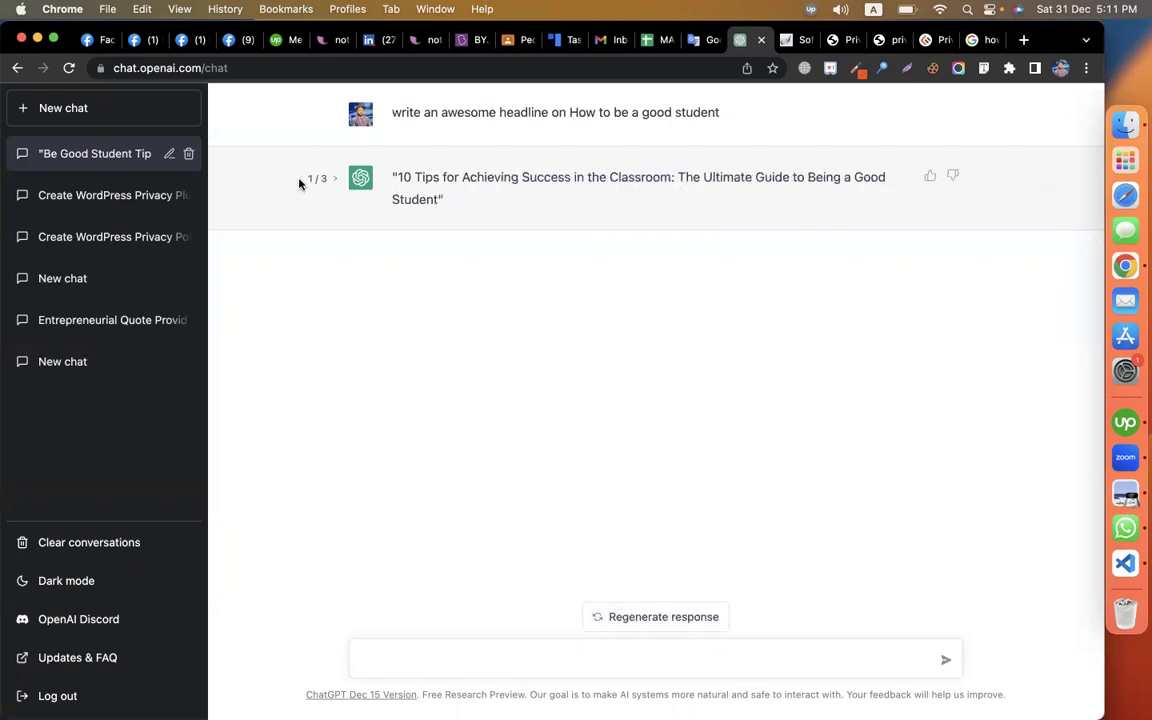
Step: Select the Top-Performing Student headline and open notepad.pw in a tab beside ChatGPT
left_click(336, 181)
left_click(336, 181)
triple_click(546, 180)
key("super+c")
key("super+t")
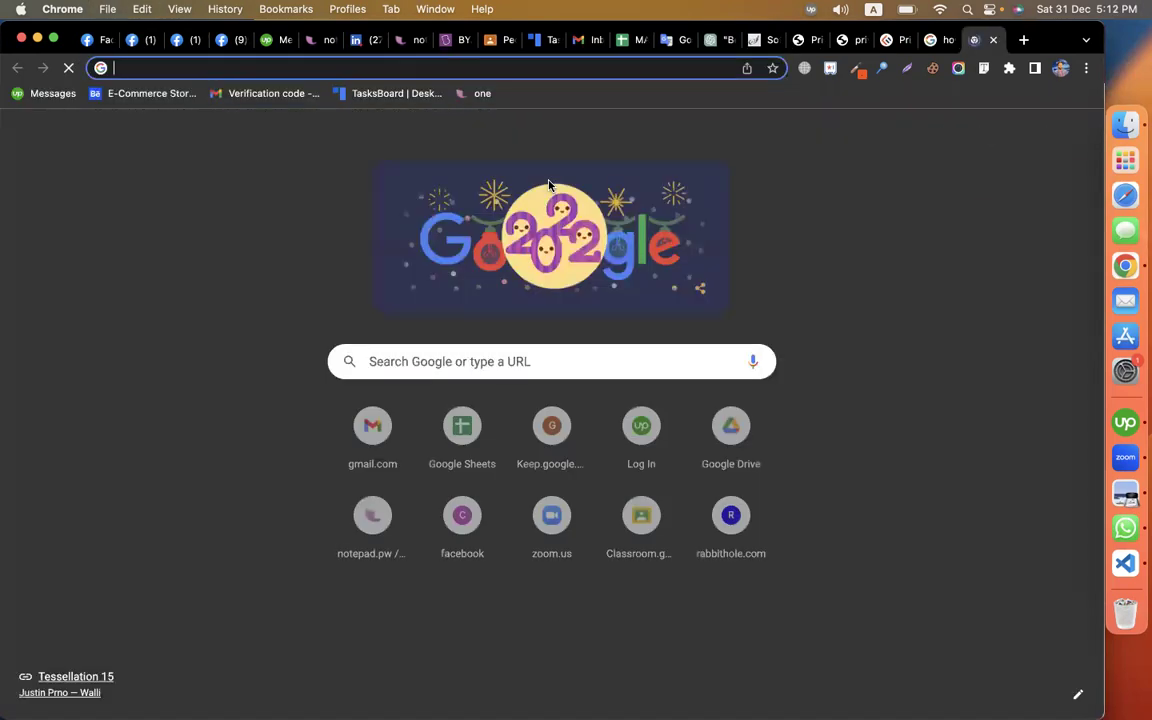
type("not")
key("Return")
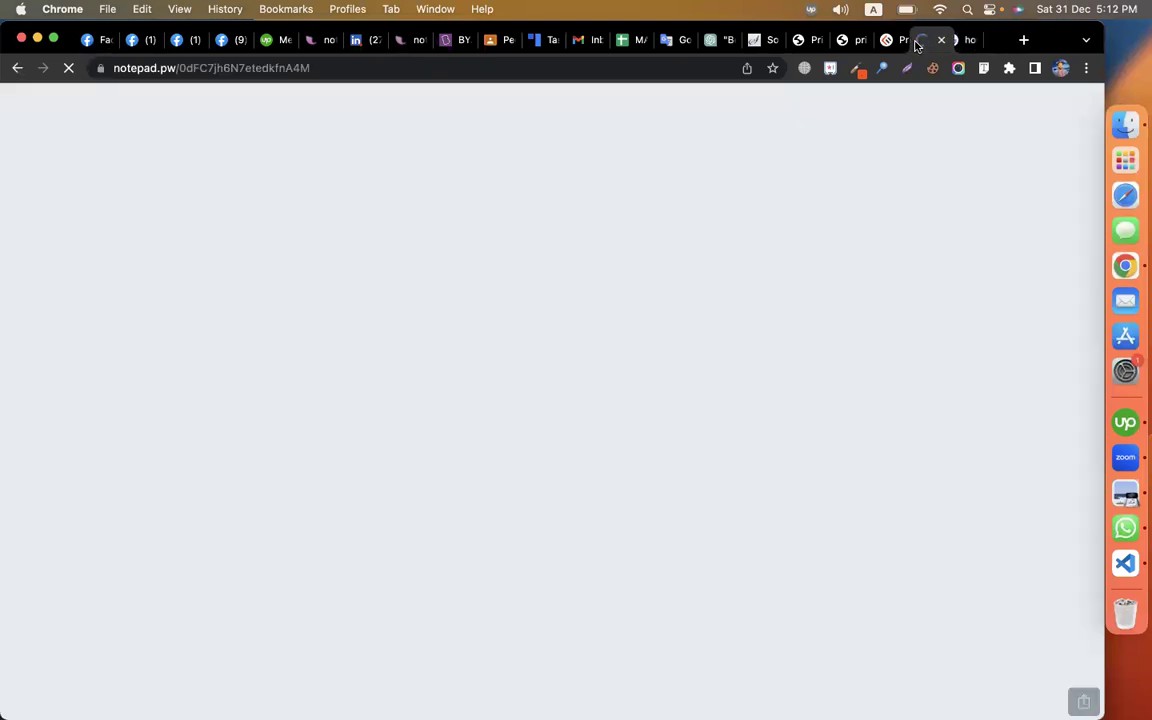
left_click_drag(916, 45, 761, 40)
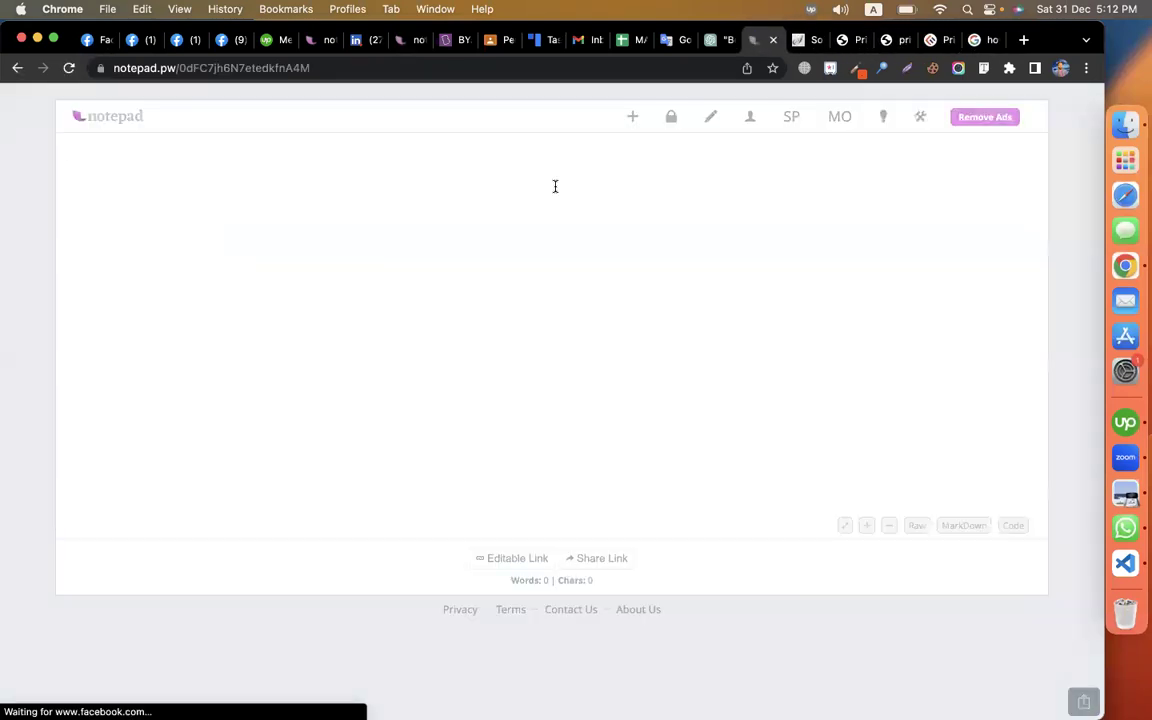
Step: Paste the headline into the note and remove its quotation marks and blank lines
key("super+v")
key("BackSpace")
key("BackSpace")
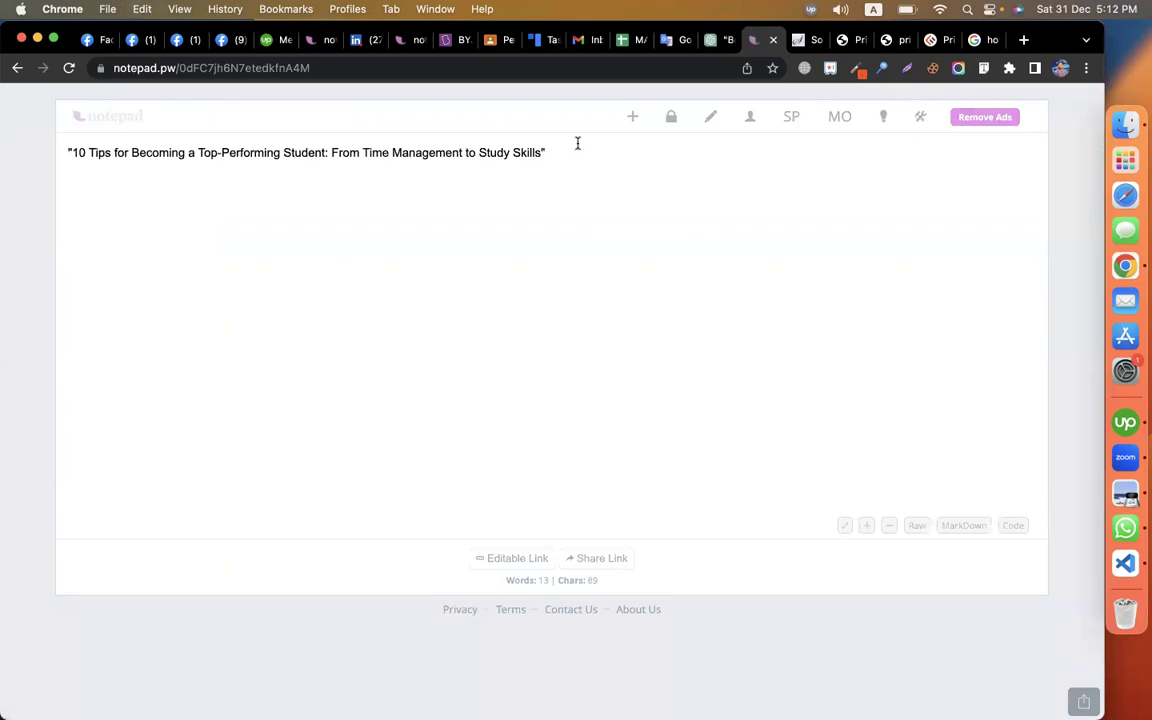
type("\"")
key("BackSpace")
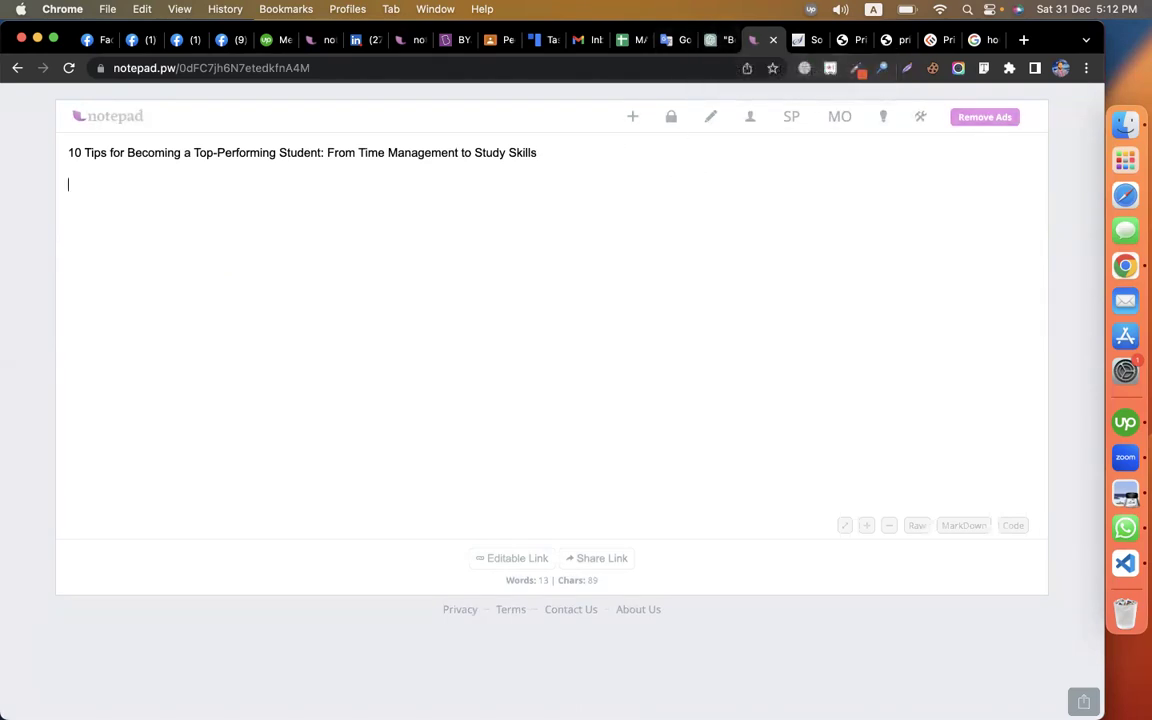
Step: Ask ChatGPT to 'write some bullet points on it'
left_click(711, 40)
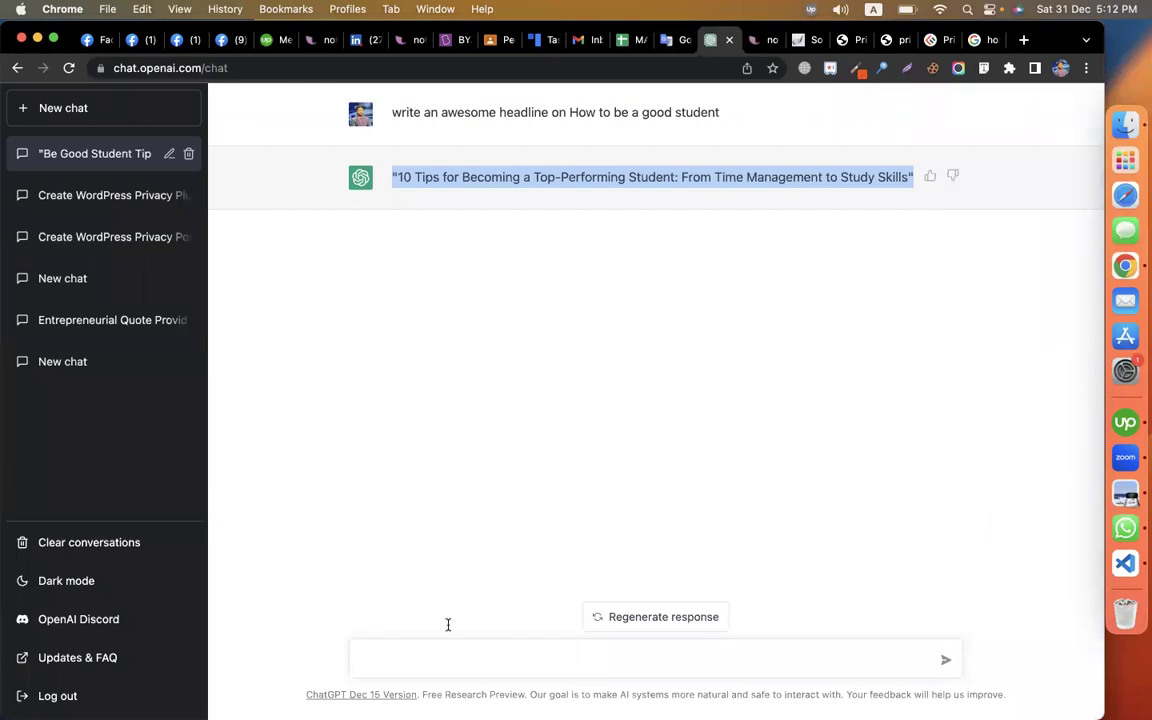
left_click(440, 424)
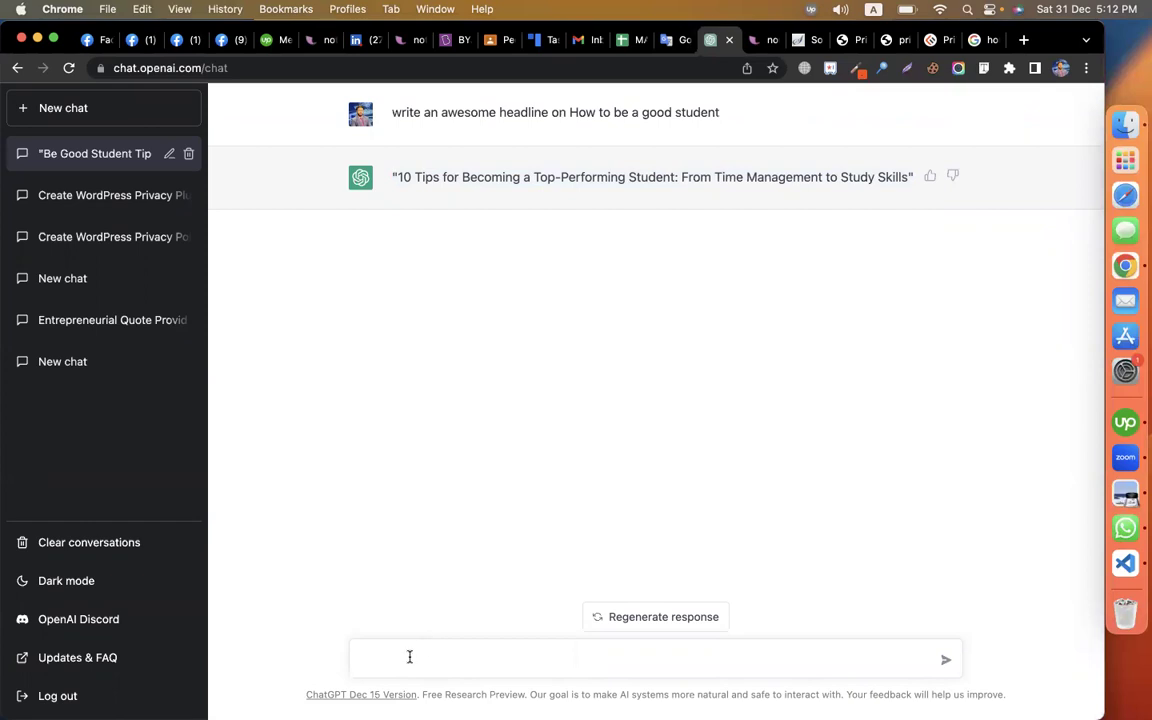
type("write some bullet points on ")
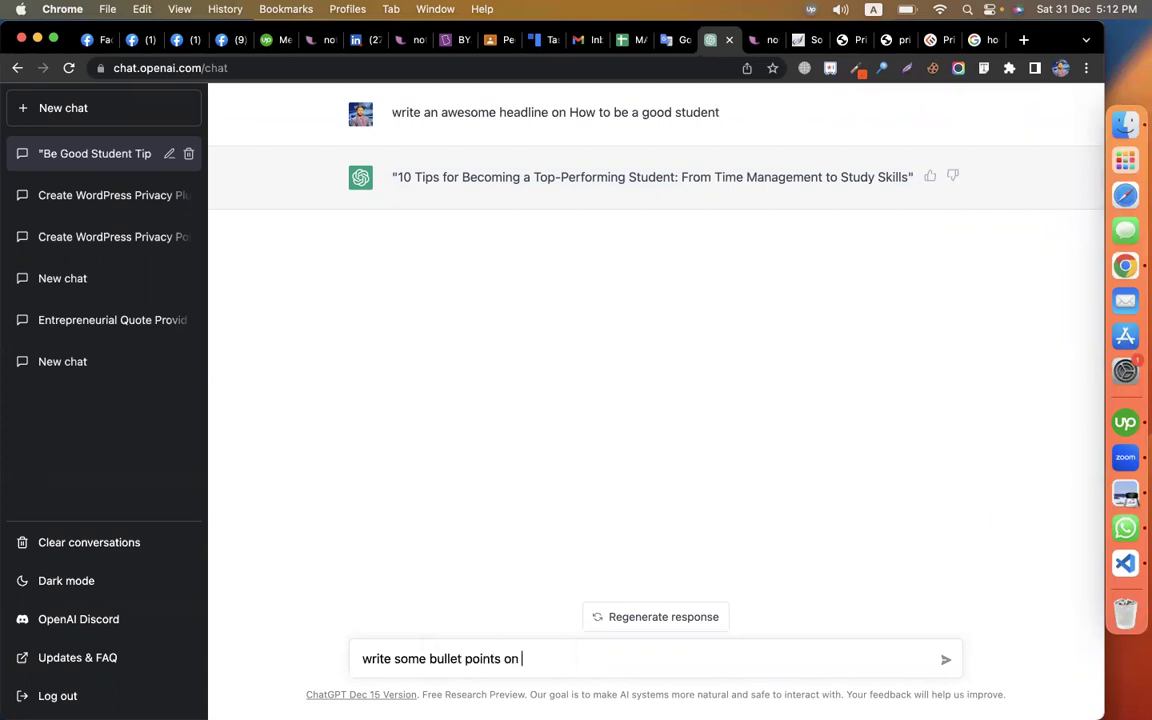
type("it")
key("Return")
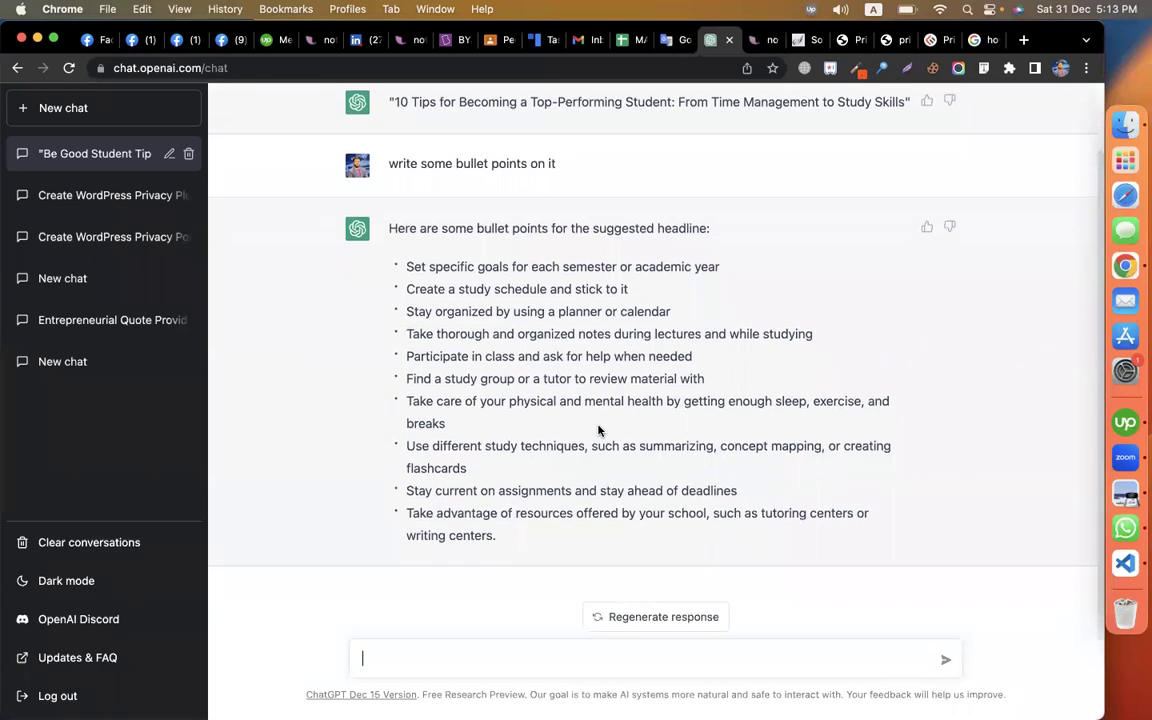
Step: Copy the ten bullet tips into the note under the headline, and select the first tip
left_click_drag(509, 545, 397, 275)
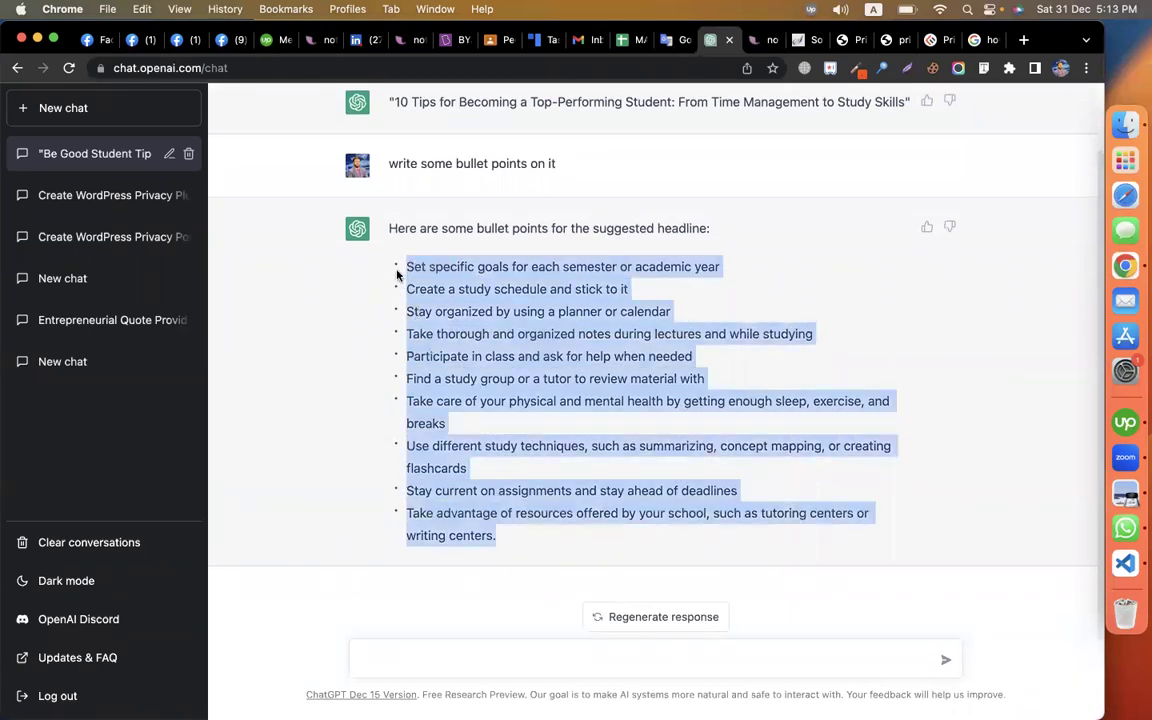
key("super+c")
left_click(760, 40)
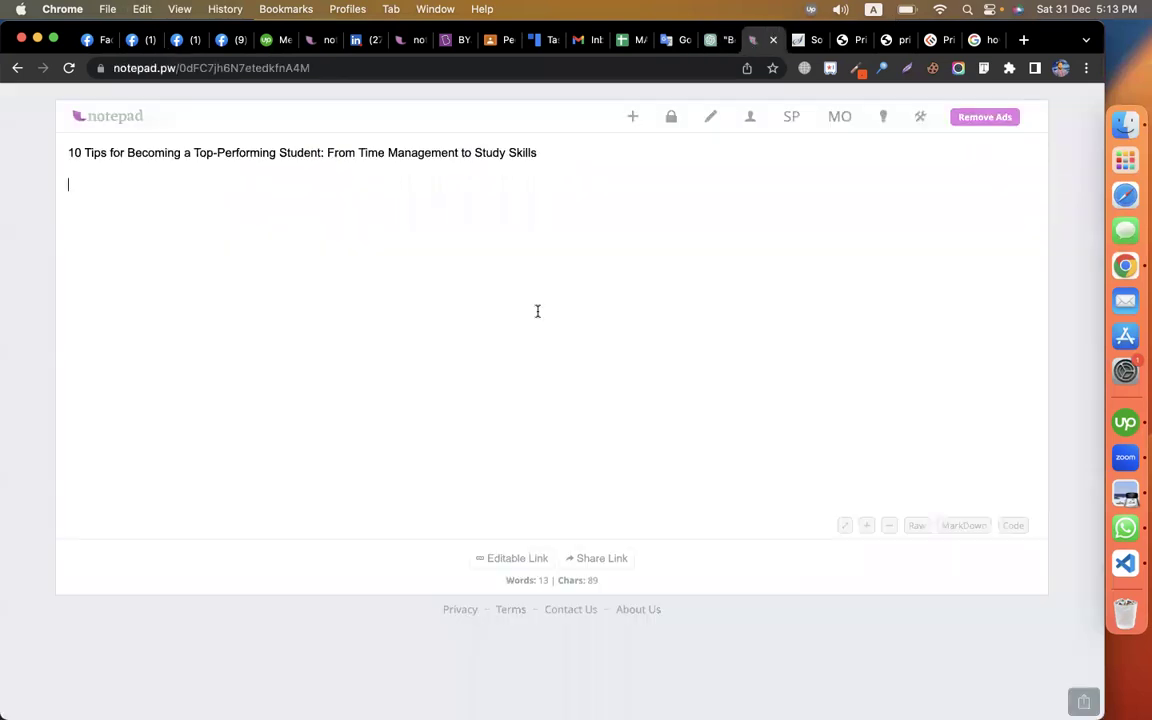
key("super+v")
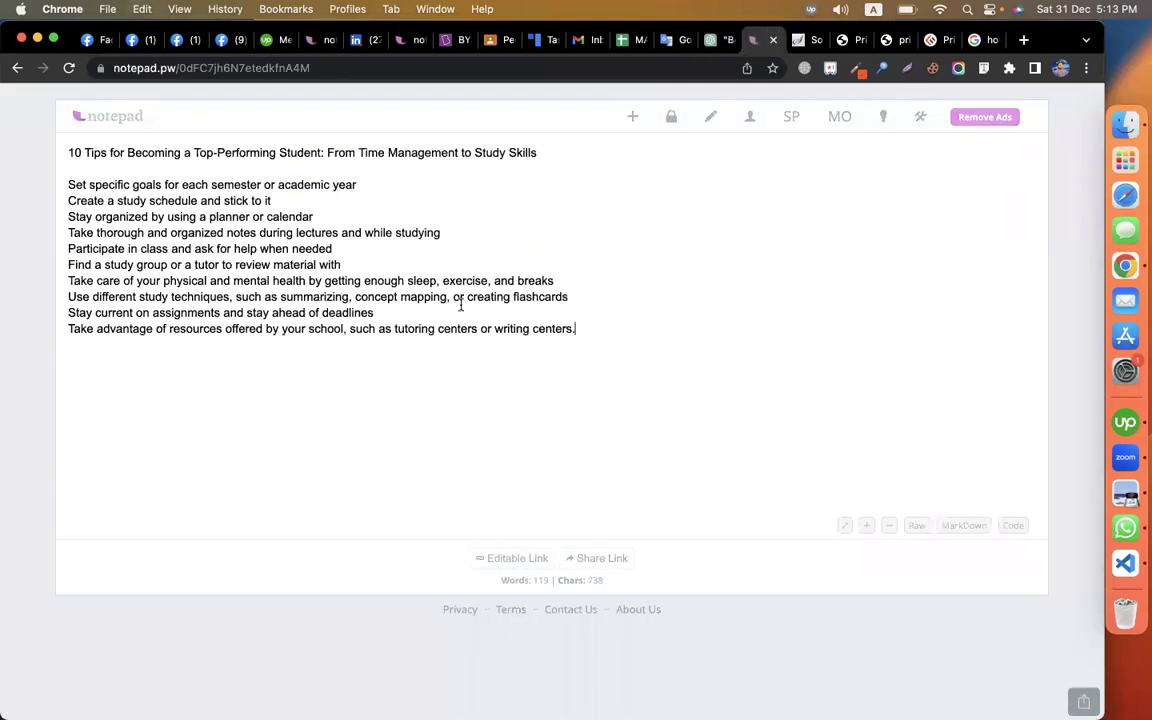
triple_click(391, 186)
left_click(712, 40)
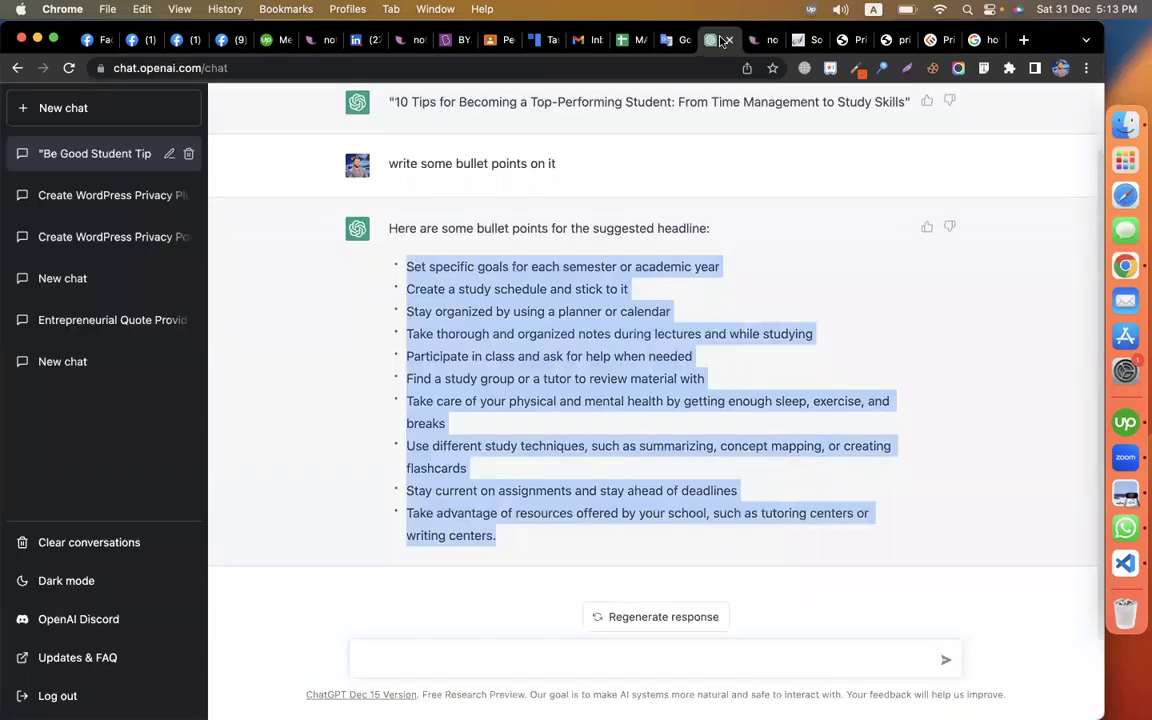
Step: Send 'write much on' followed by the quoted semester-goals tip
left_click(454, 662)
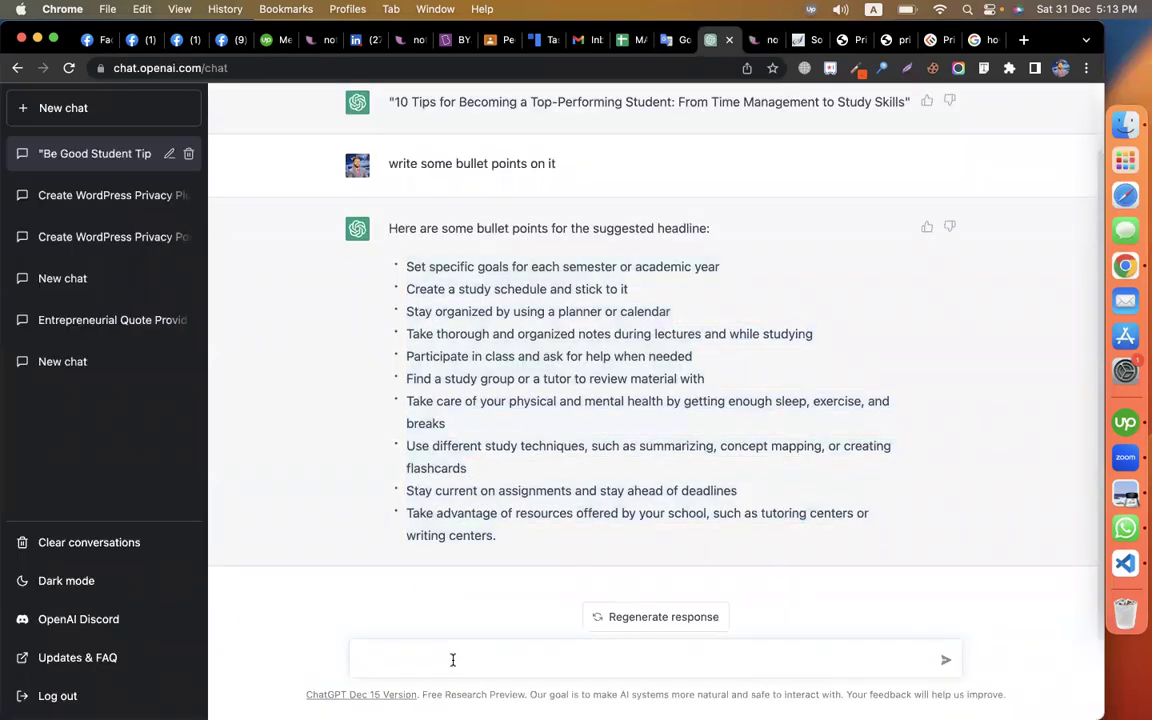
type("write much on \"")
key("super+v")
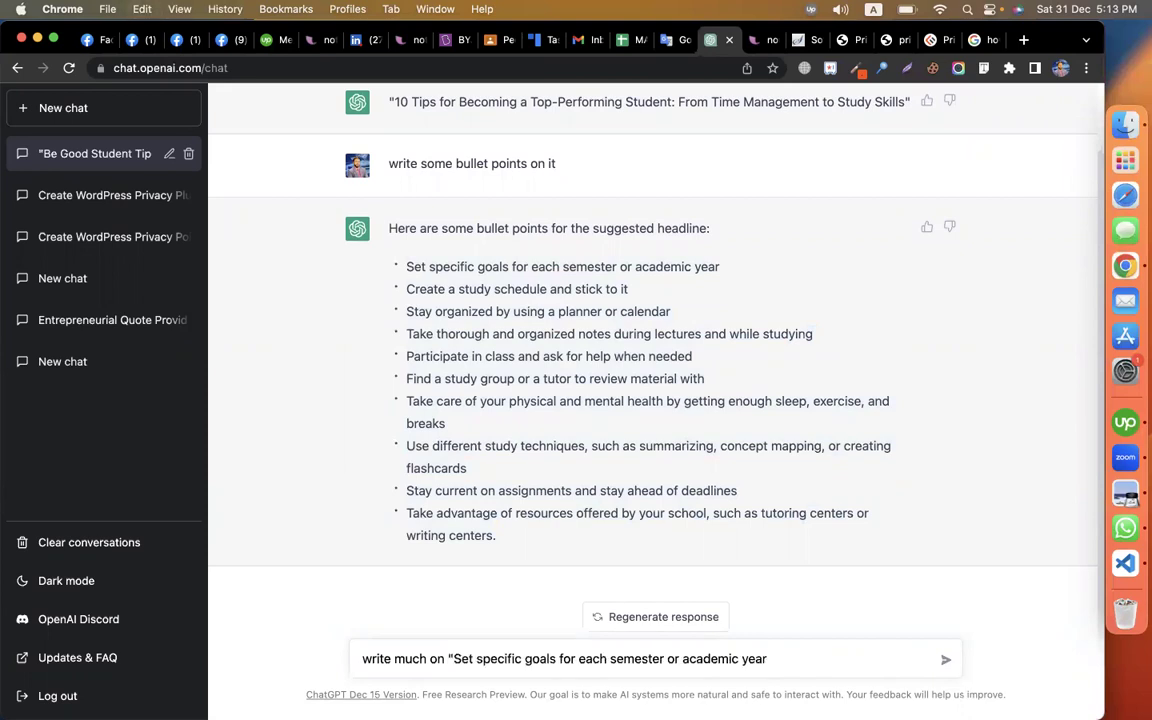
type("\"")
key("Return")
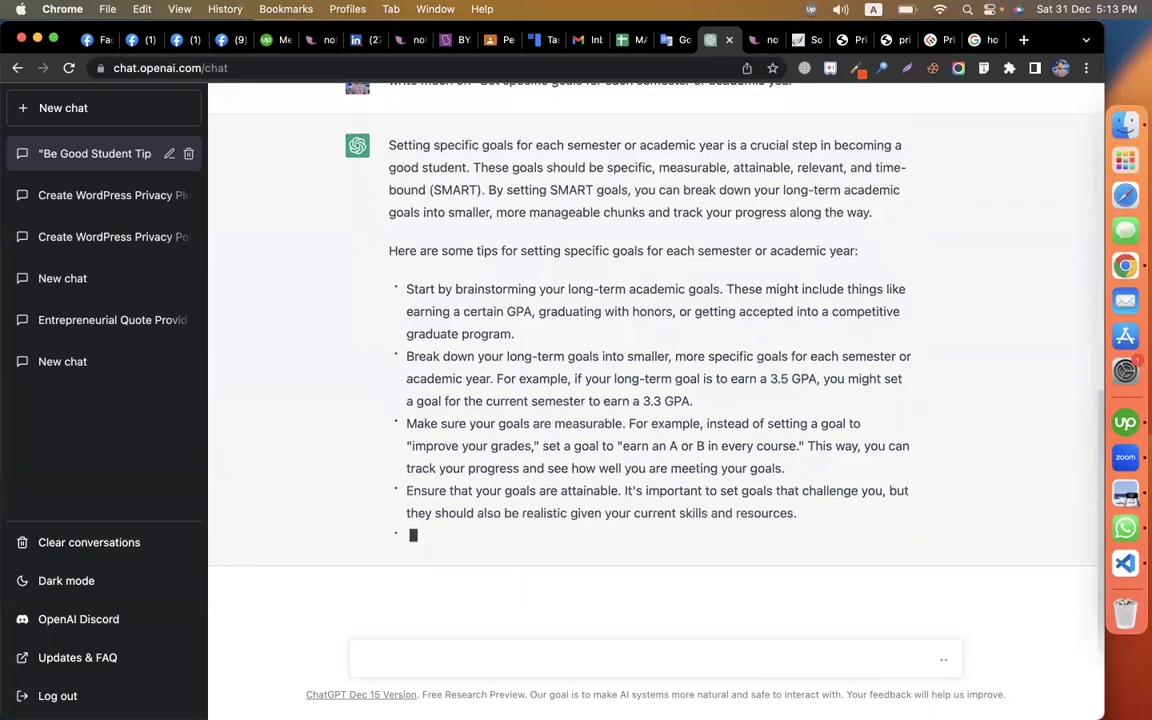
Step: Review the SMART-goals reply and drag-select its full text
scroll(347, 515, "up", 1)
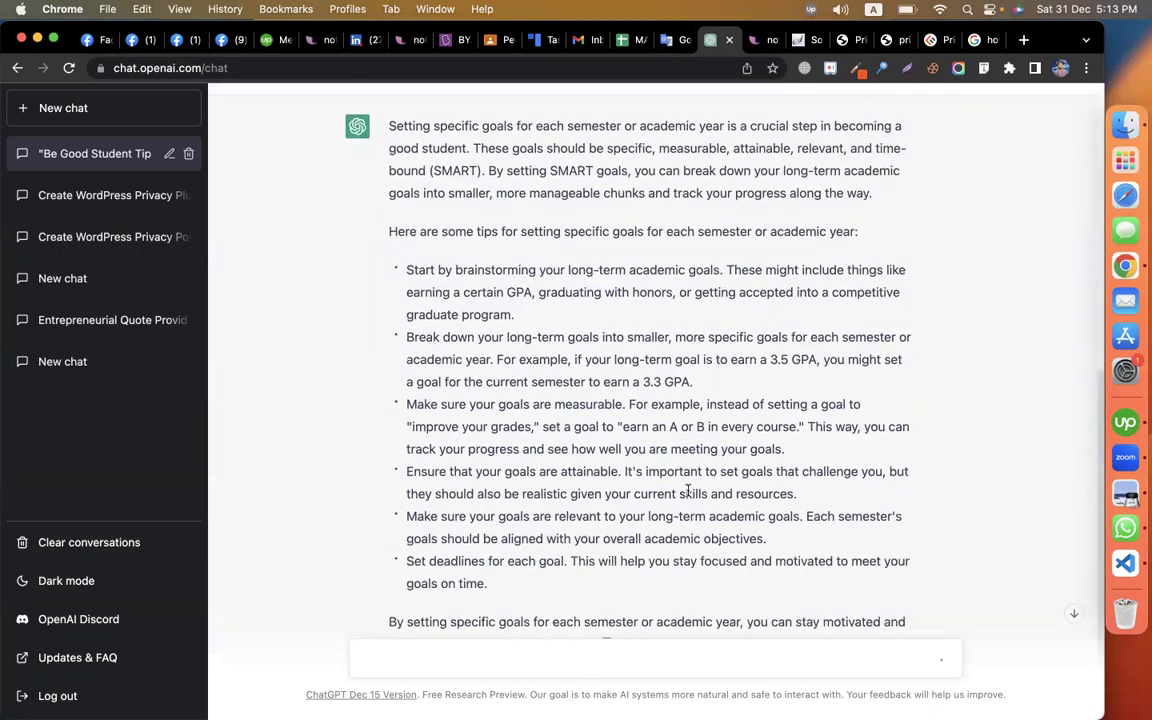
scroll(690, 494, "up", 2)
scroll(689, 494, "down", 2)
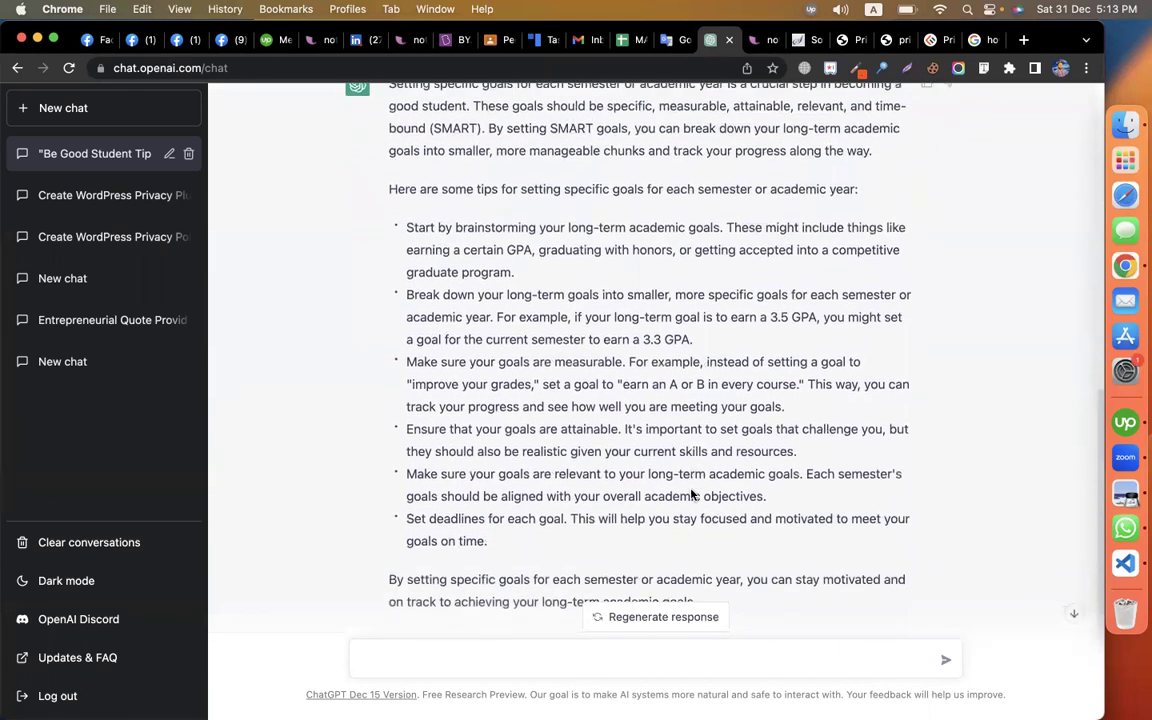
left_click_drag(716, 579, 497, 157)
scroll(497, 152, "up", 1)
scroll(497, 152, "up", 1)
Step: Paste the copied SMART-goals explanation into the notepad.pw note below the ten tips
key("super+c")
key("ctrl+Tab")
left_click(632, 337)
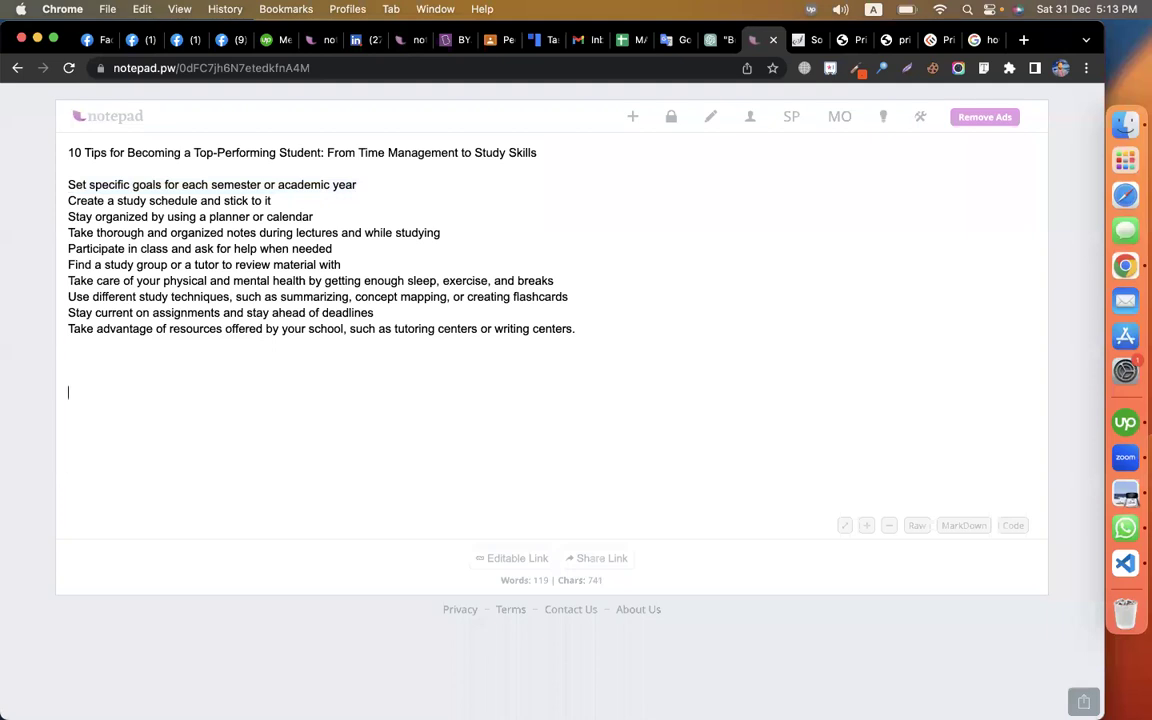
key("super+v")
Step: Select the second and third tip lines in the note, then clear the selection
scroll(378, 221, "up", 10)
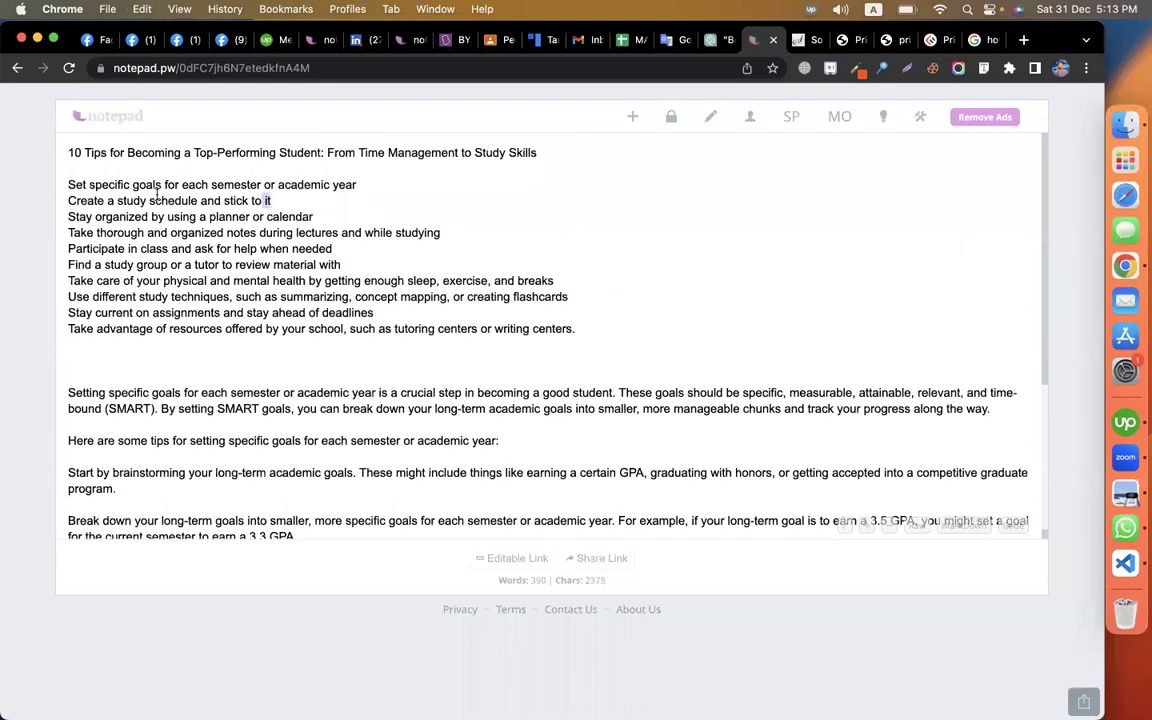
left_click_drag(288, 198, 70, 201)
left_click_drag(341, 218, 68, 217)
left_click(387, 240)
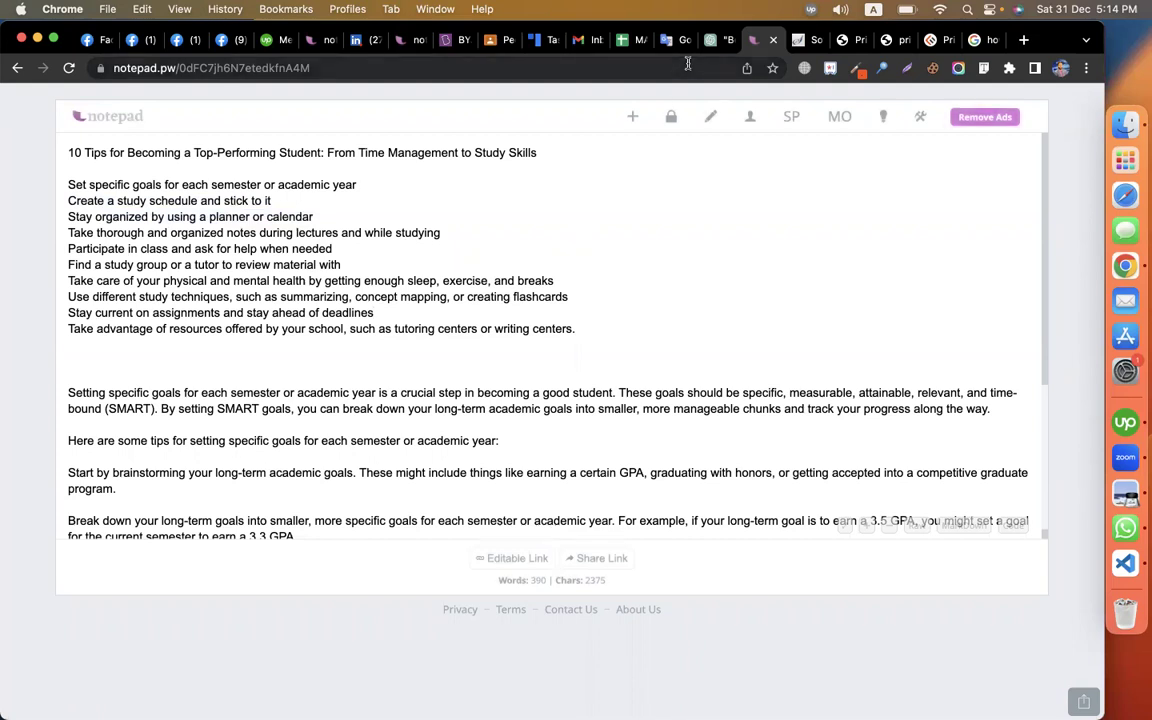
Step: Go back to the ChatGPT conversation and scroll up through the answer
left_click(714, 40)
left_click(333, 395)
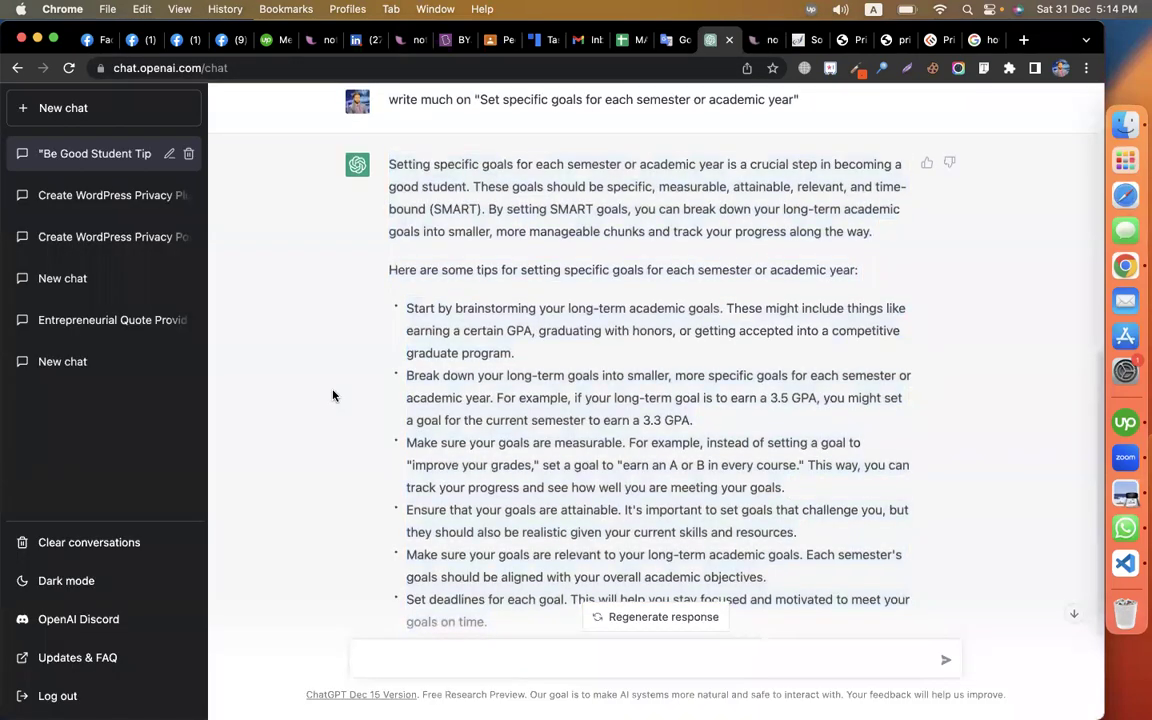
scroll(333, 395, "up", 5)
scroll(333, 395, "up", 1)
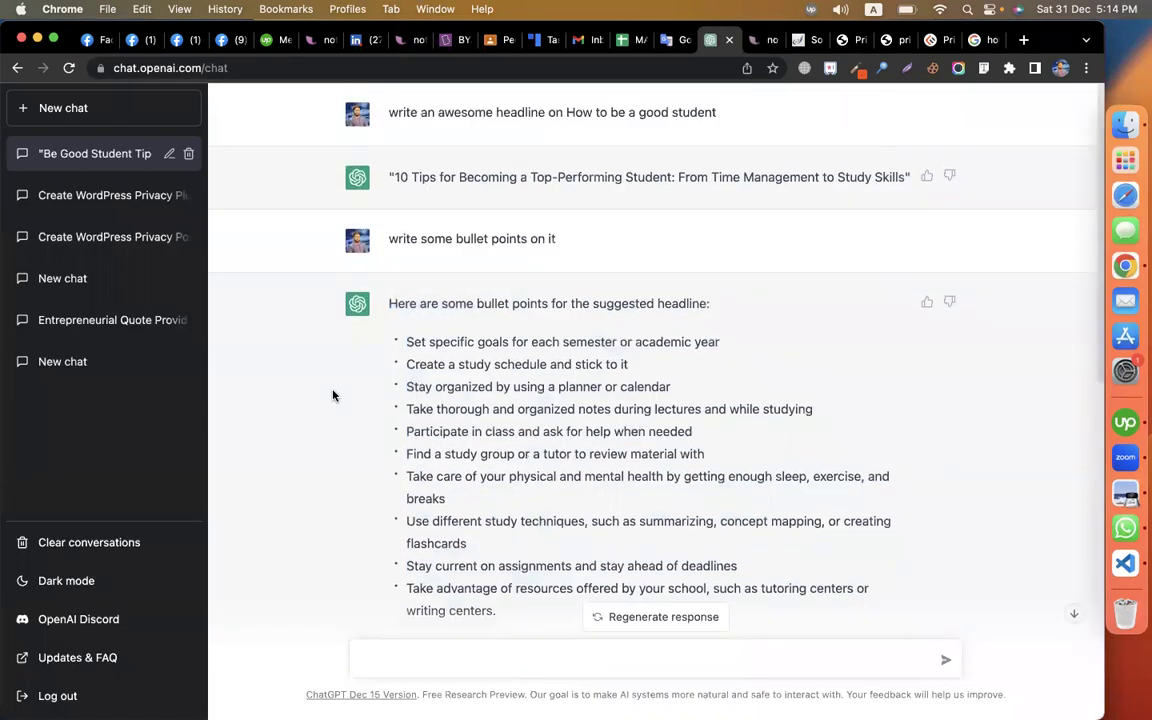